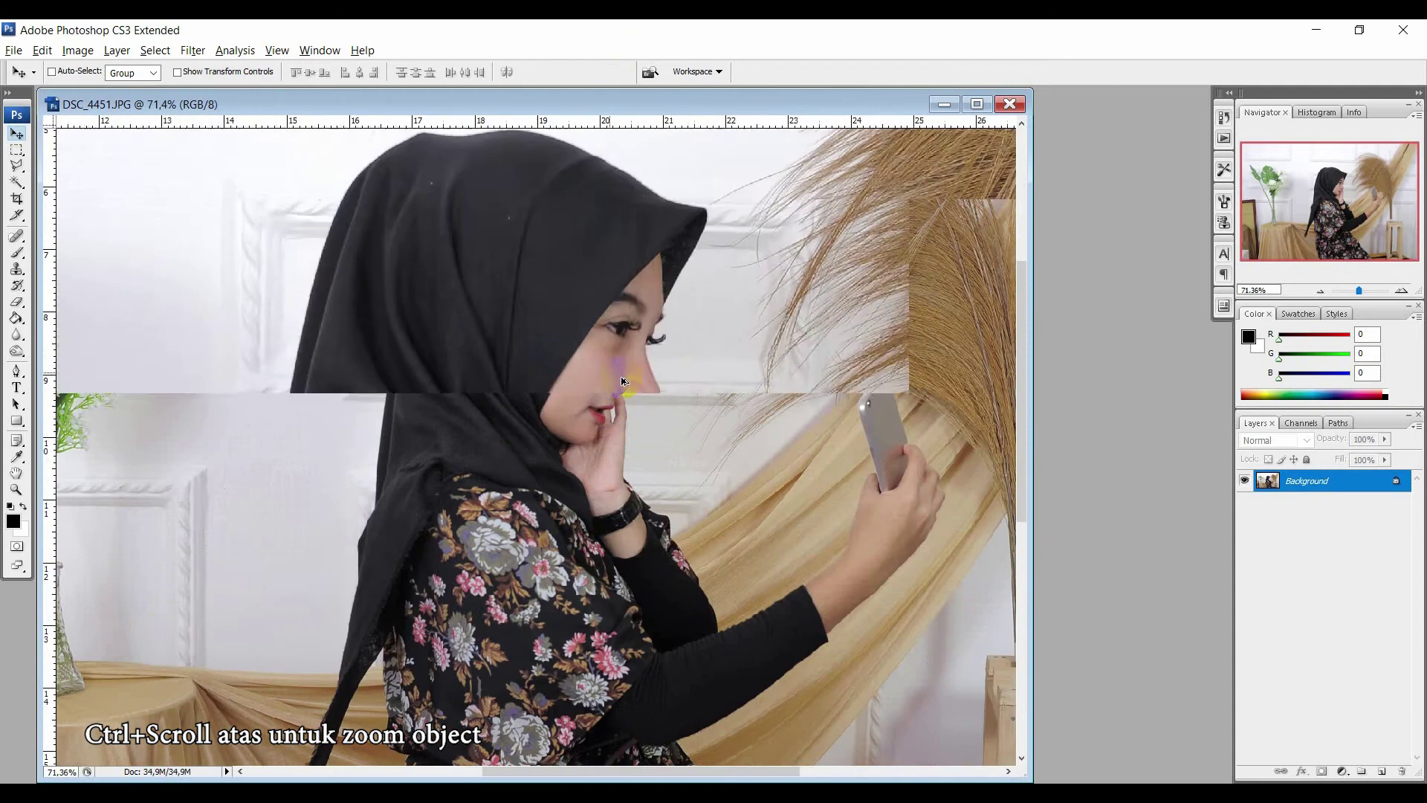
With the Polygonal Lasso, start an outline beneath the chin and trace the woman's chin, lips, nose and eyelashes up to the forehead.
click(18, 170)
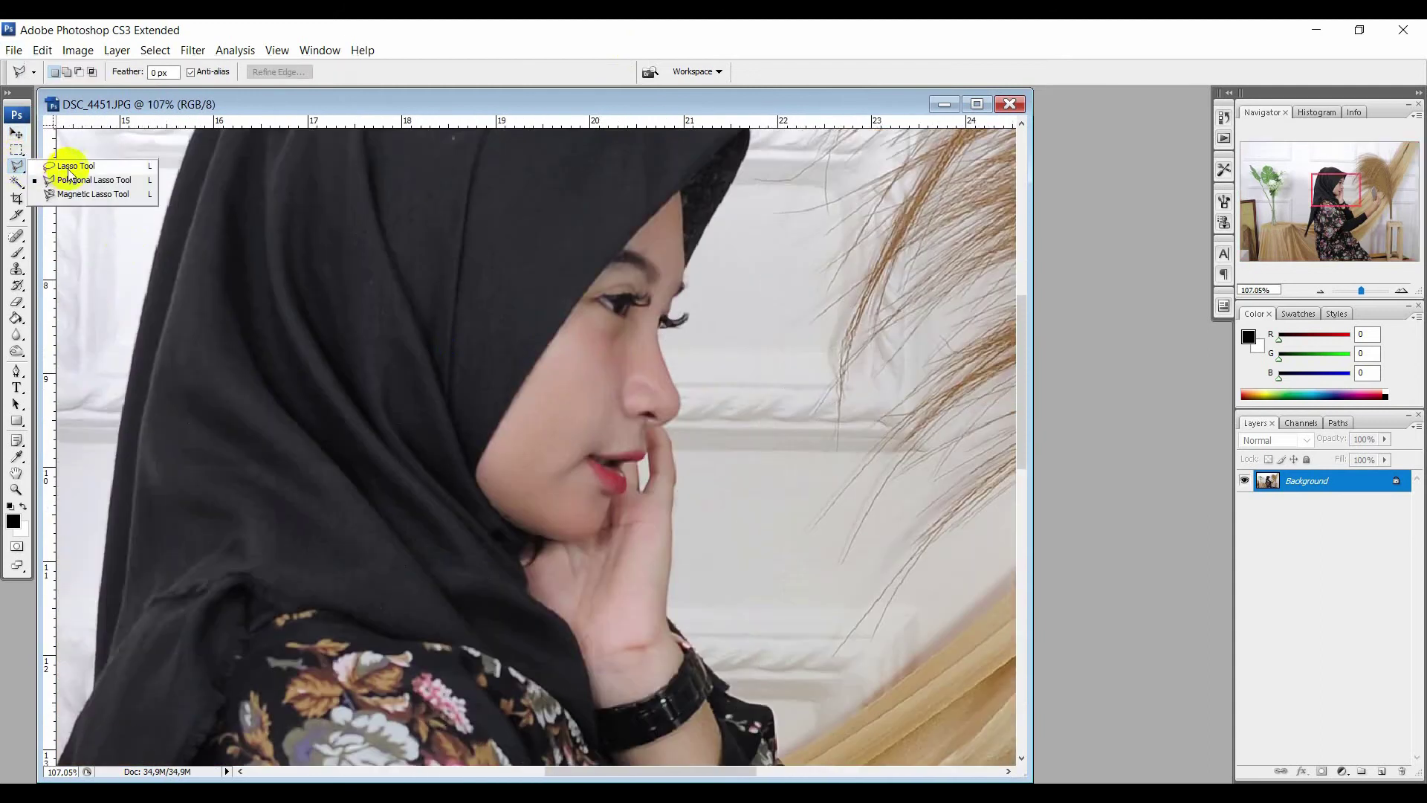
click(74, 183)
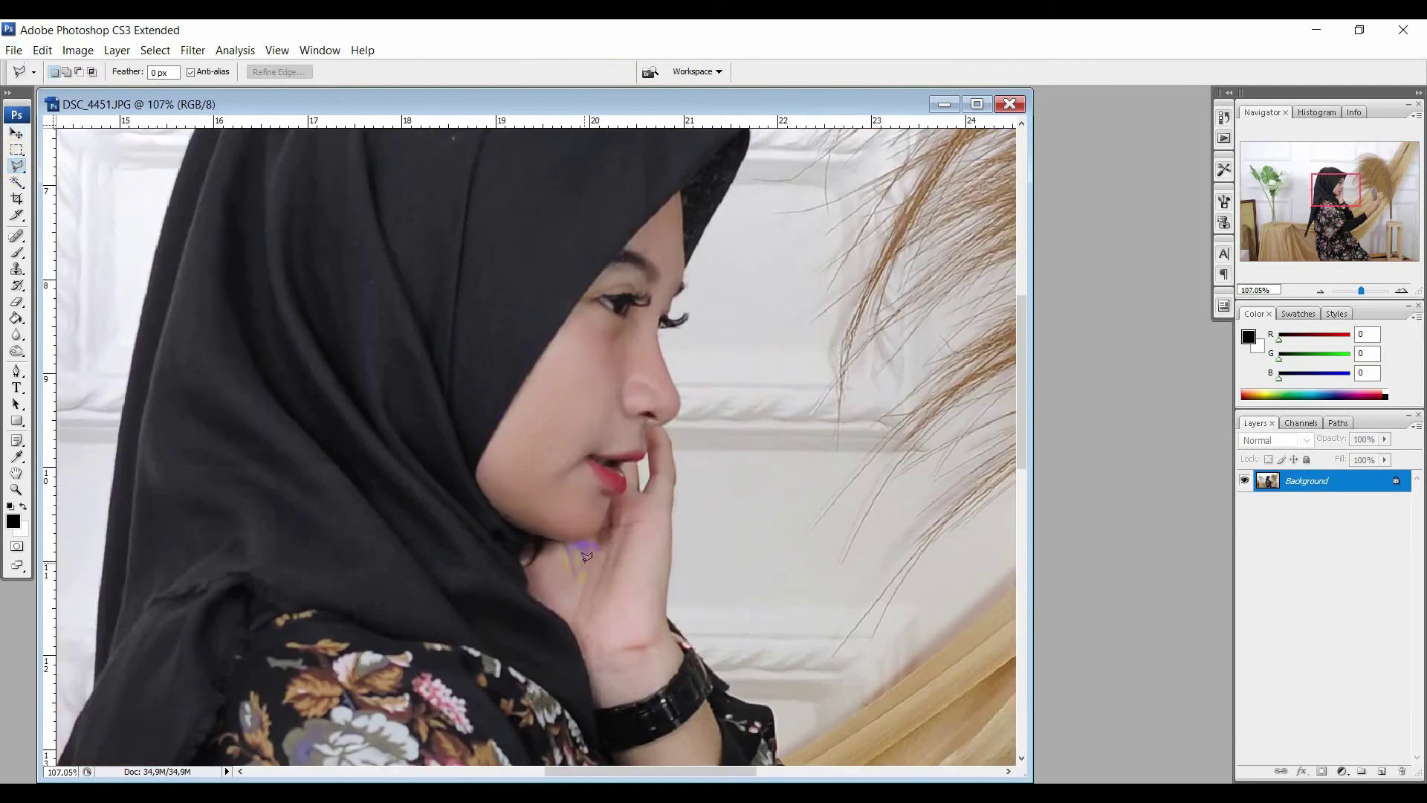
scroll(586, 556, up, 2)
click(505, 565)
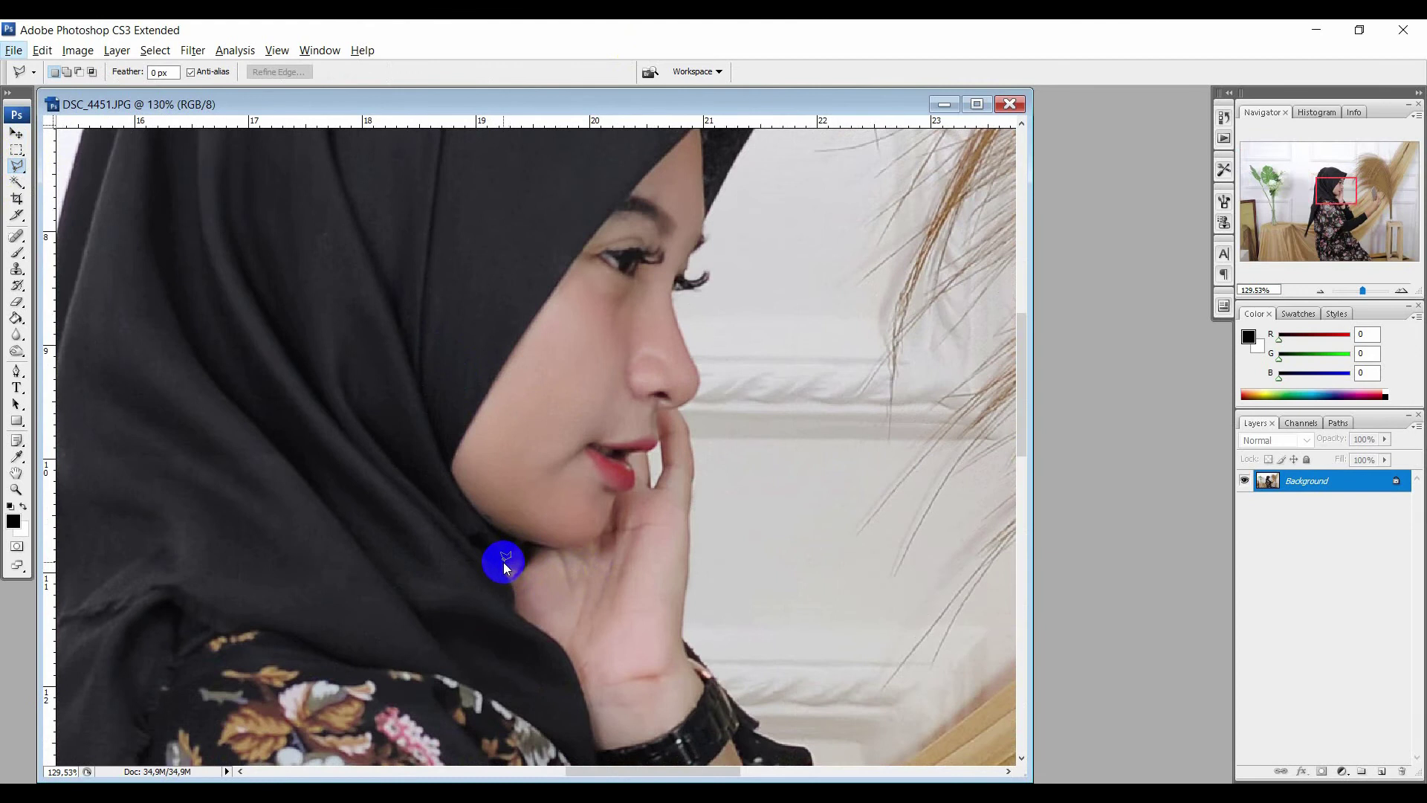
click(515, 540)
click(547, 542)
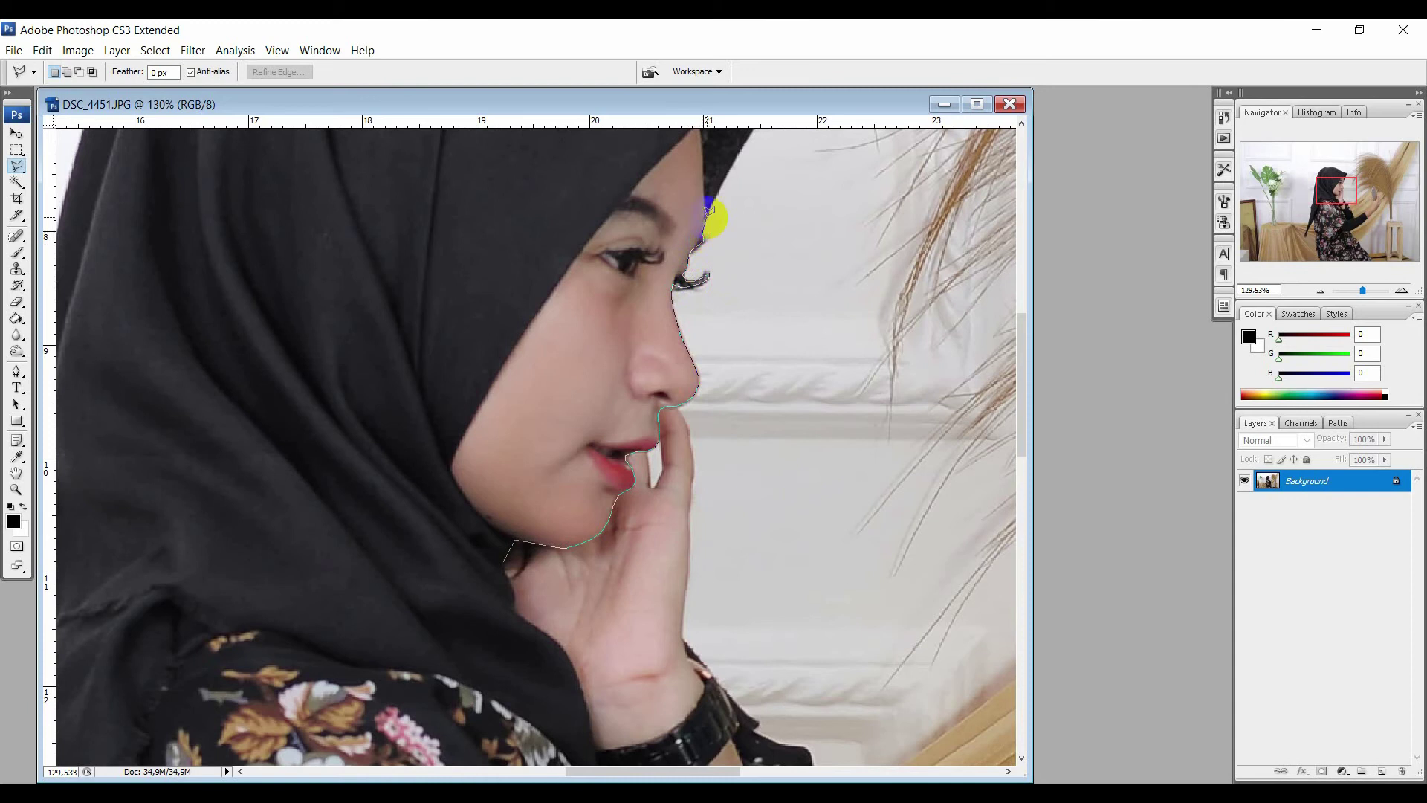
Continue the lasso outline around the headscarf's front tip and over the crown to the back of the head.
drag(764, 121, 760, 332)
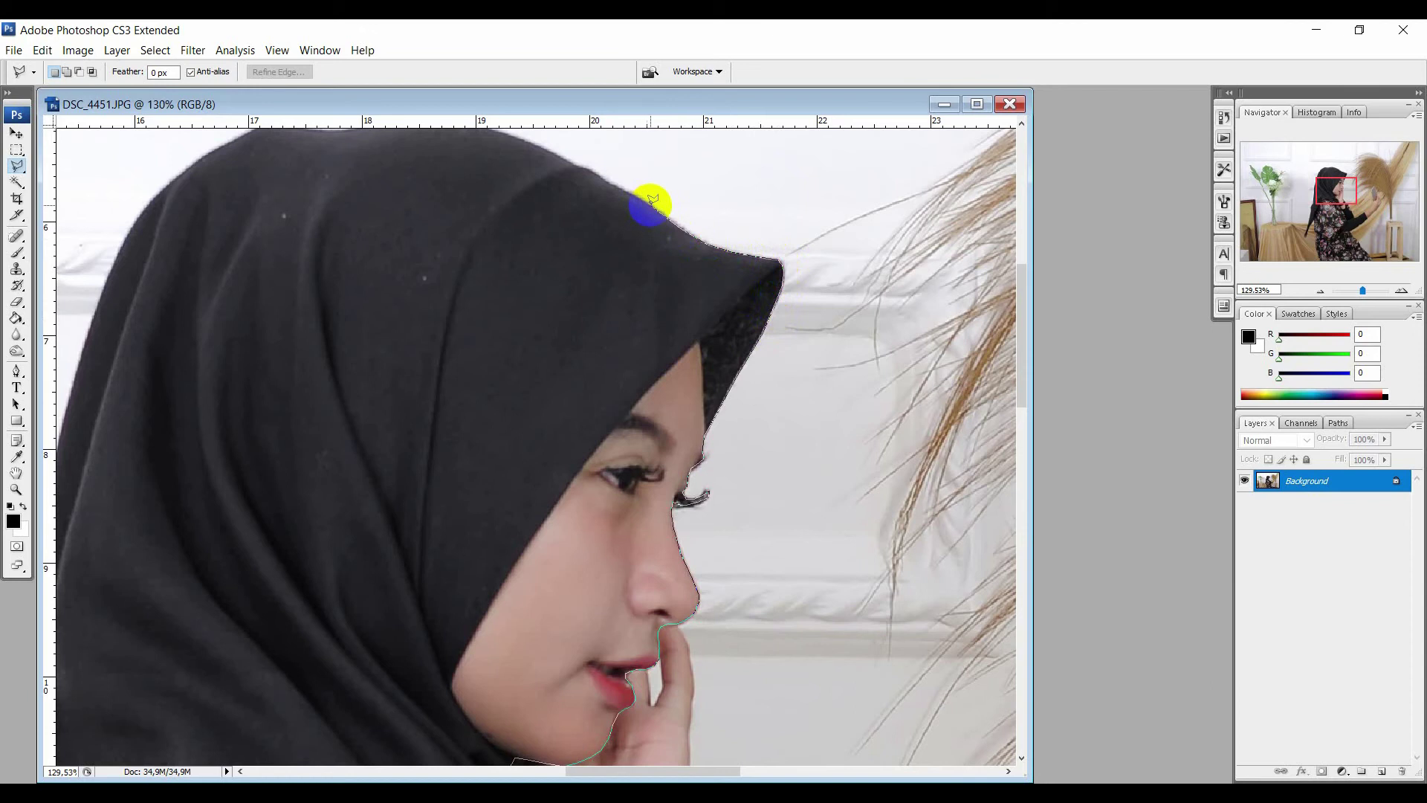
scroll(518, 128, up, 2)
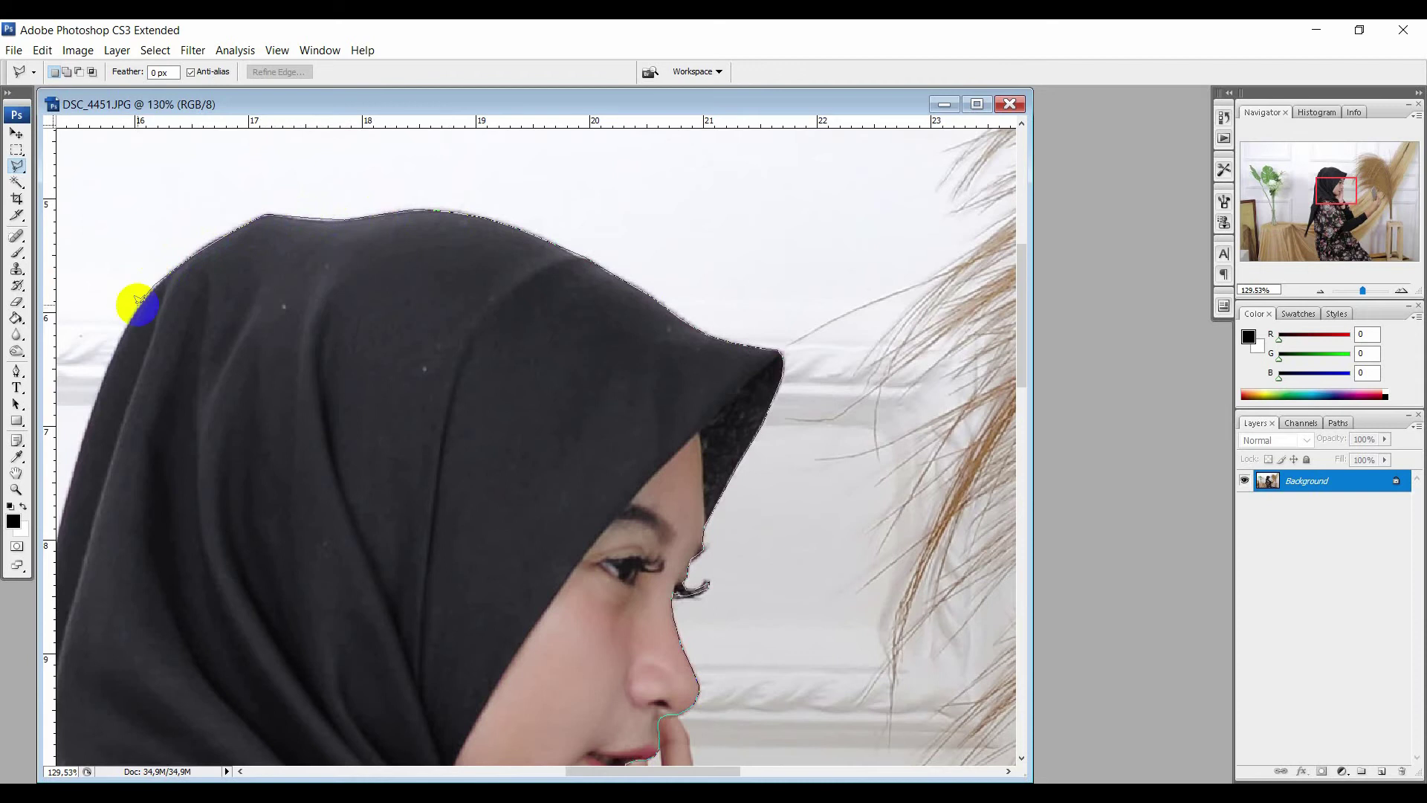
click(115, 382)
click(260, 488)
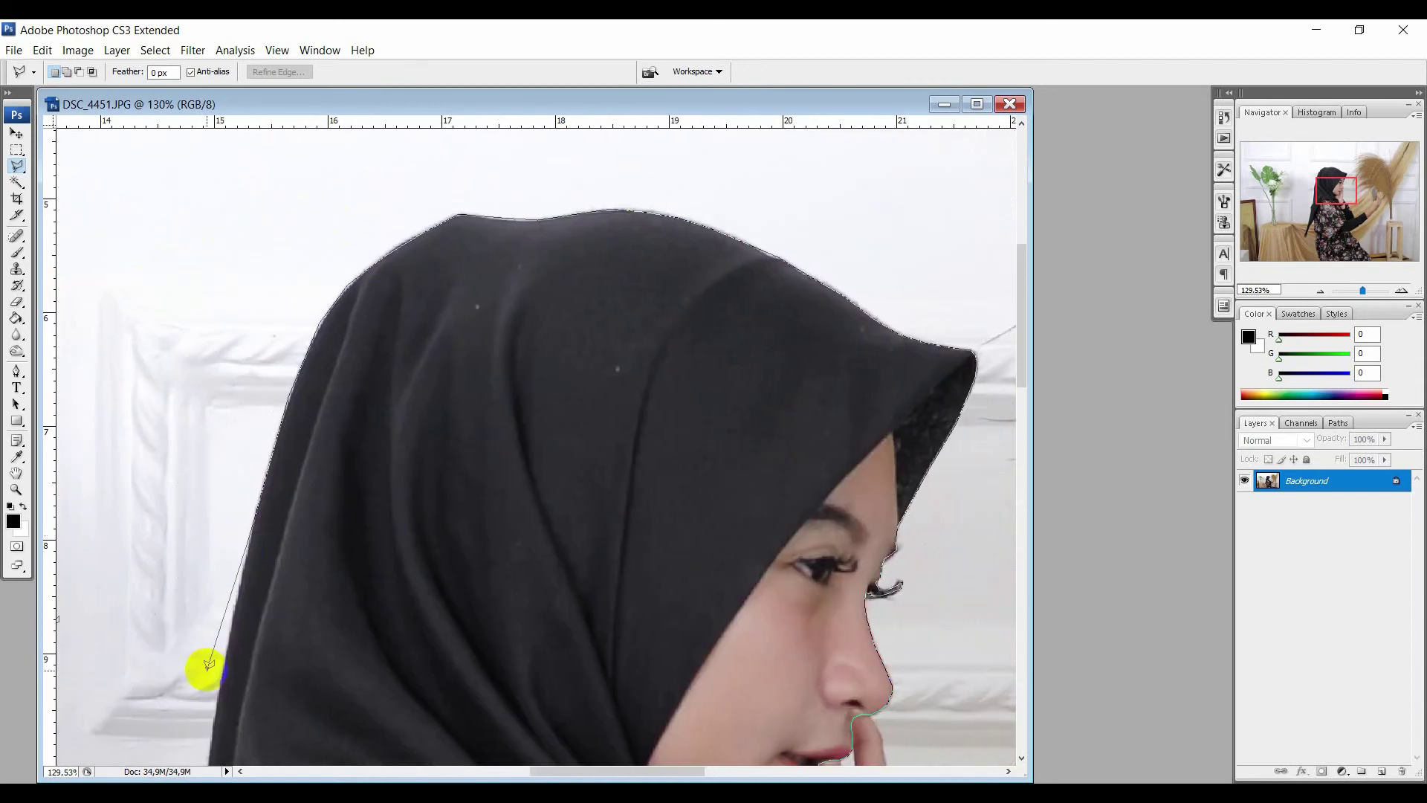
Trace down the back of the headscarf, return along its lower edge over the shoulder, and close the outline beneath the chin.
scroll(209, 663, down, 5)
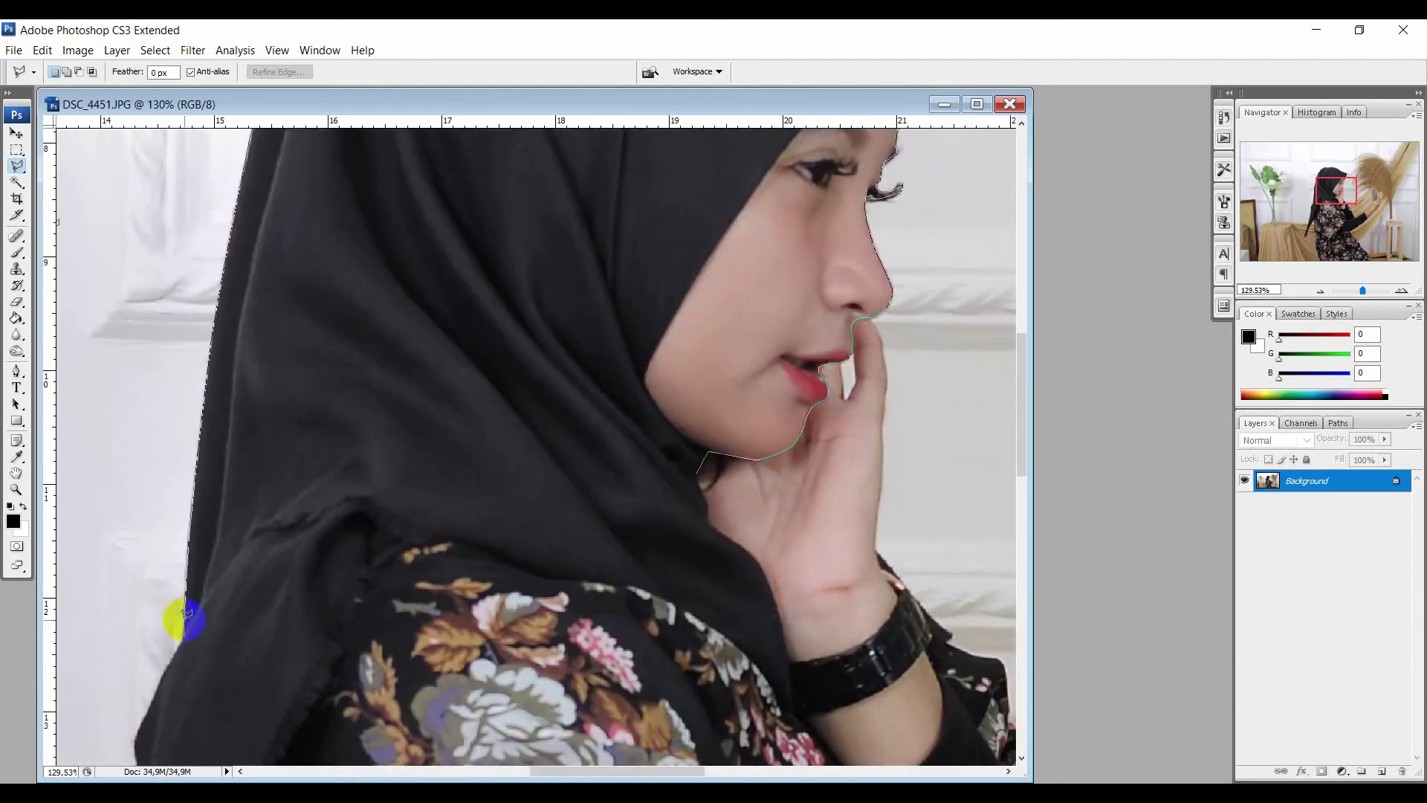
scroll(141, 654, down, 2)
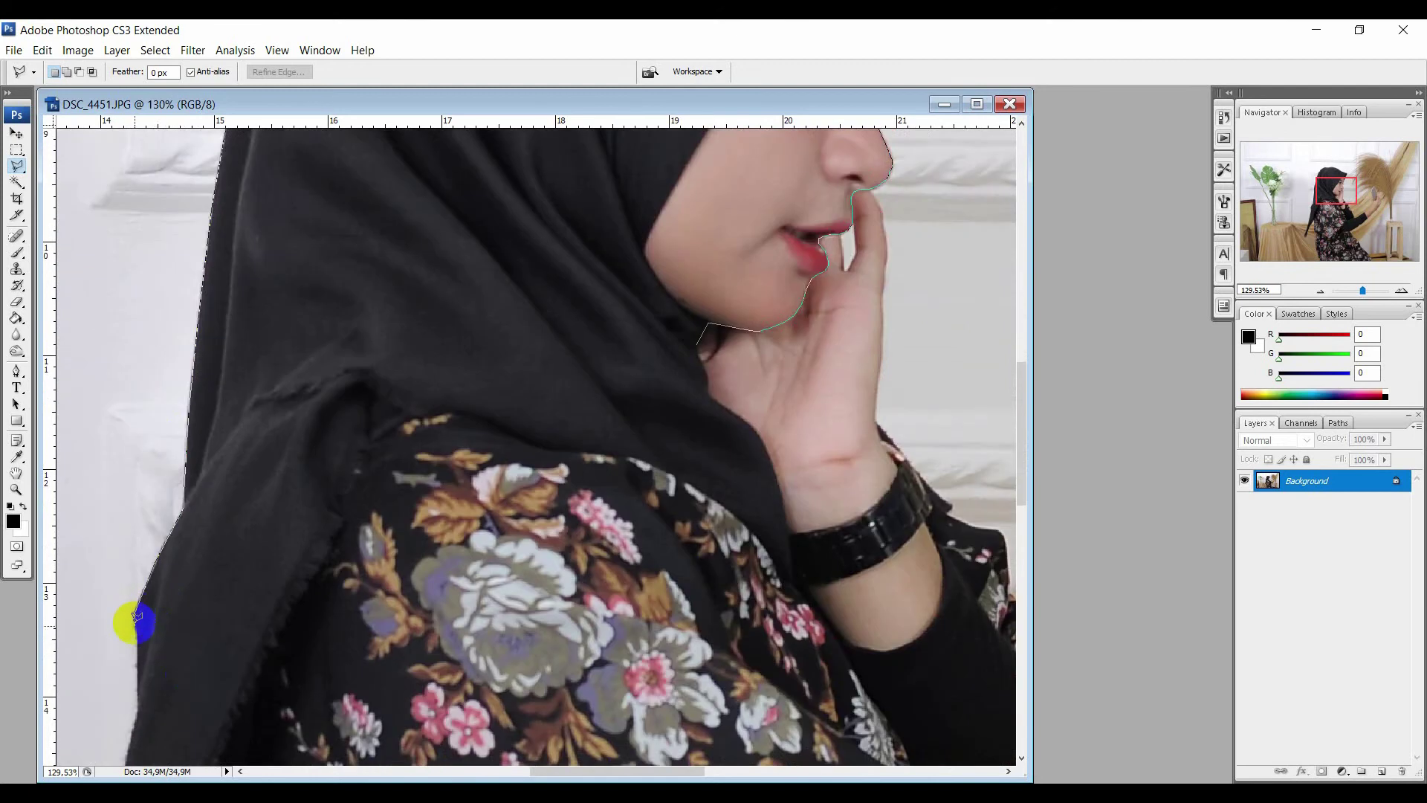
scroll(119, 713, down, 2)
click(112, 724)
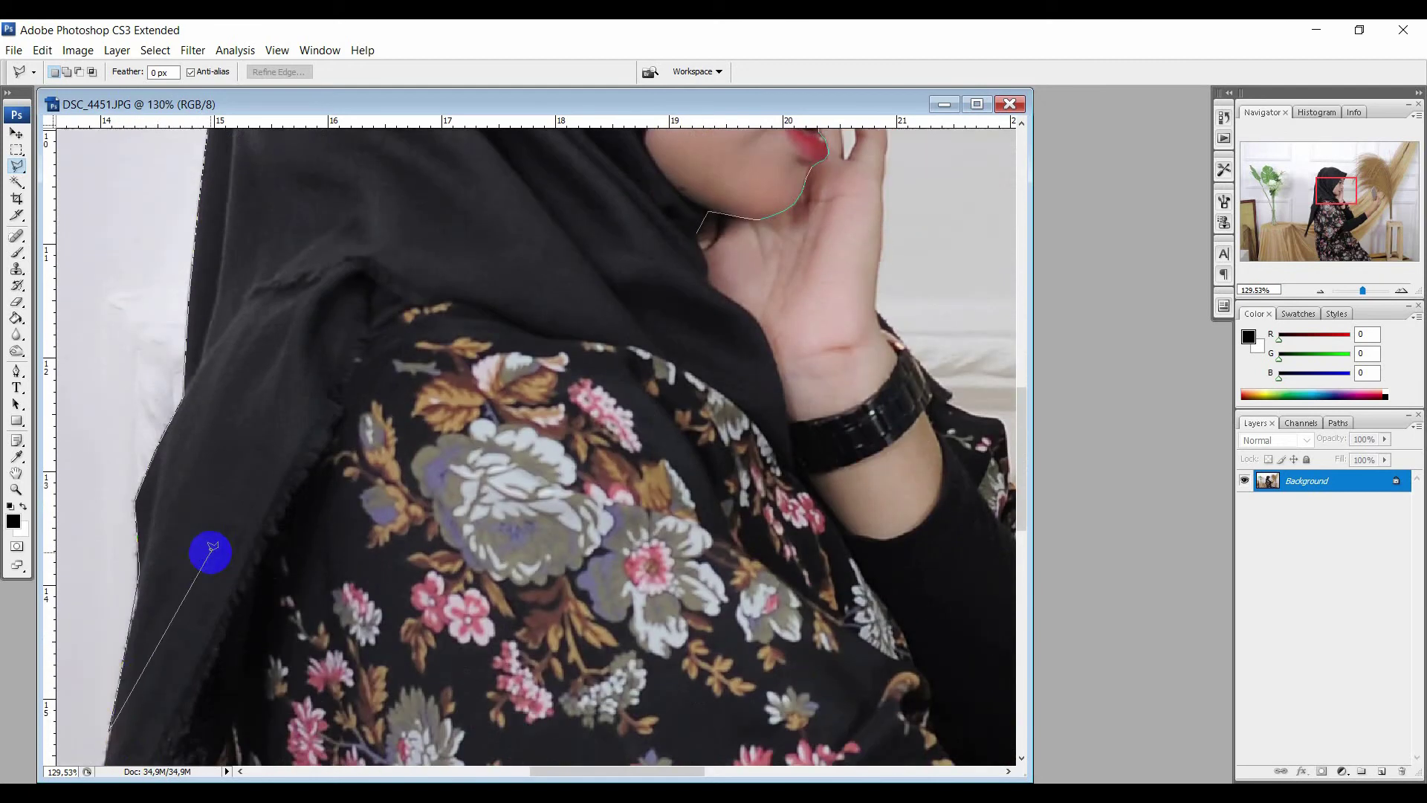
mouse_move(212, 547)
mouse_down()
mouse_move(303, 408)
mouse_move(382, 332)
mouse_move(461, 305)
mouse_move(589, 319)
mouse_move(636, 341)
mouse_move(745, 401)
mouse_move(790, 465)
mouse_move(797, 414)
mouse_up()
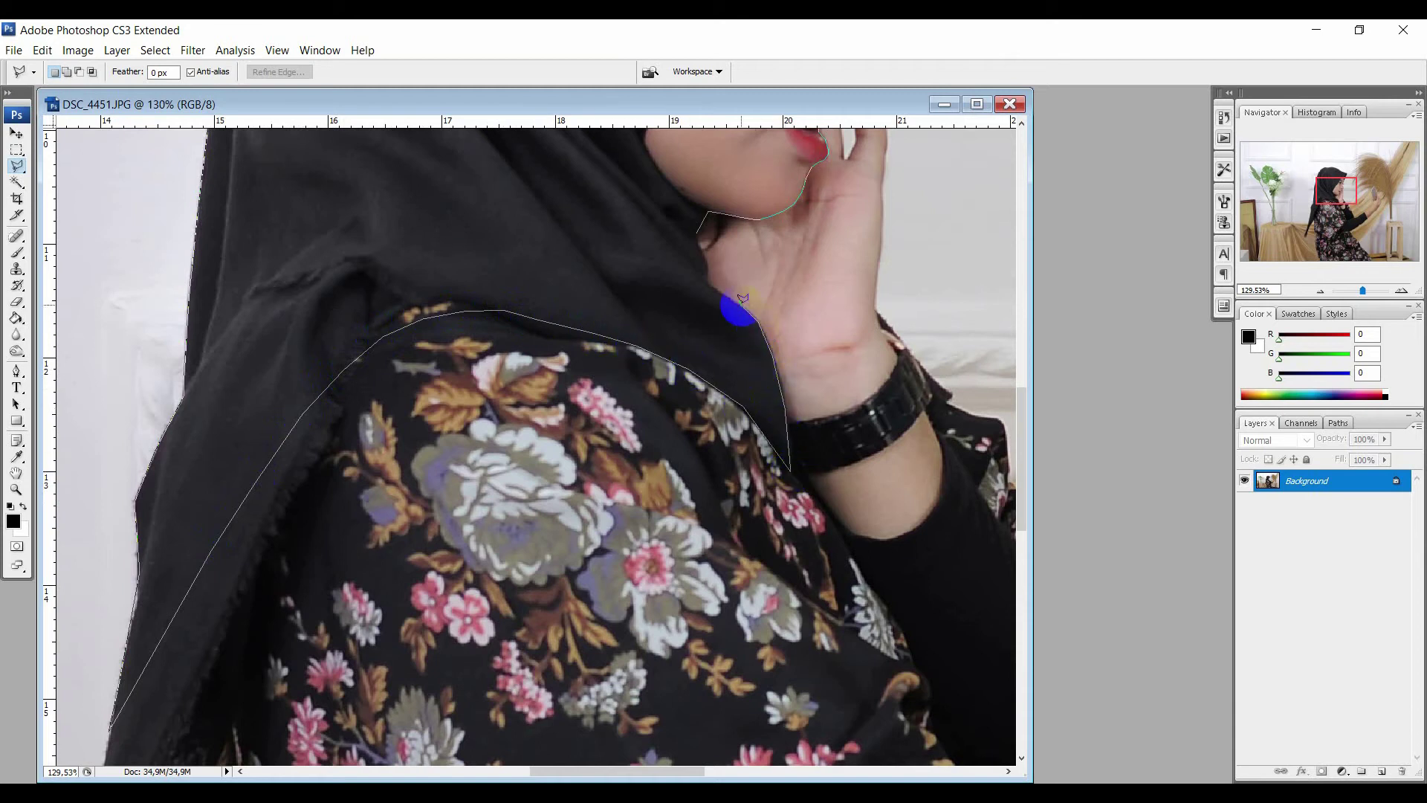
click(697, 235)
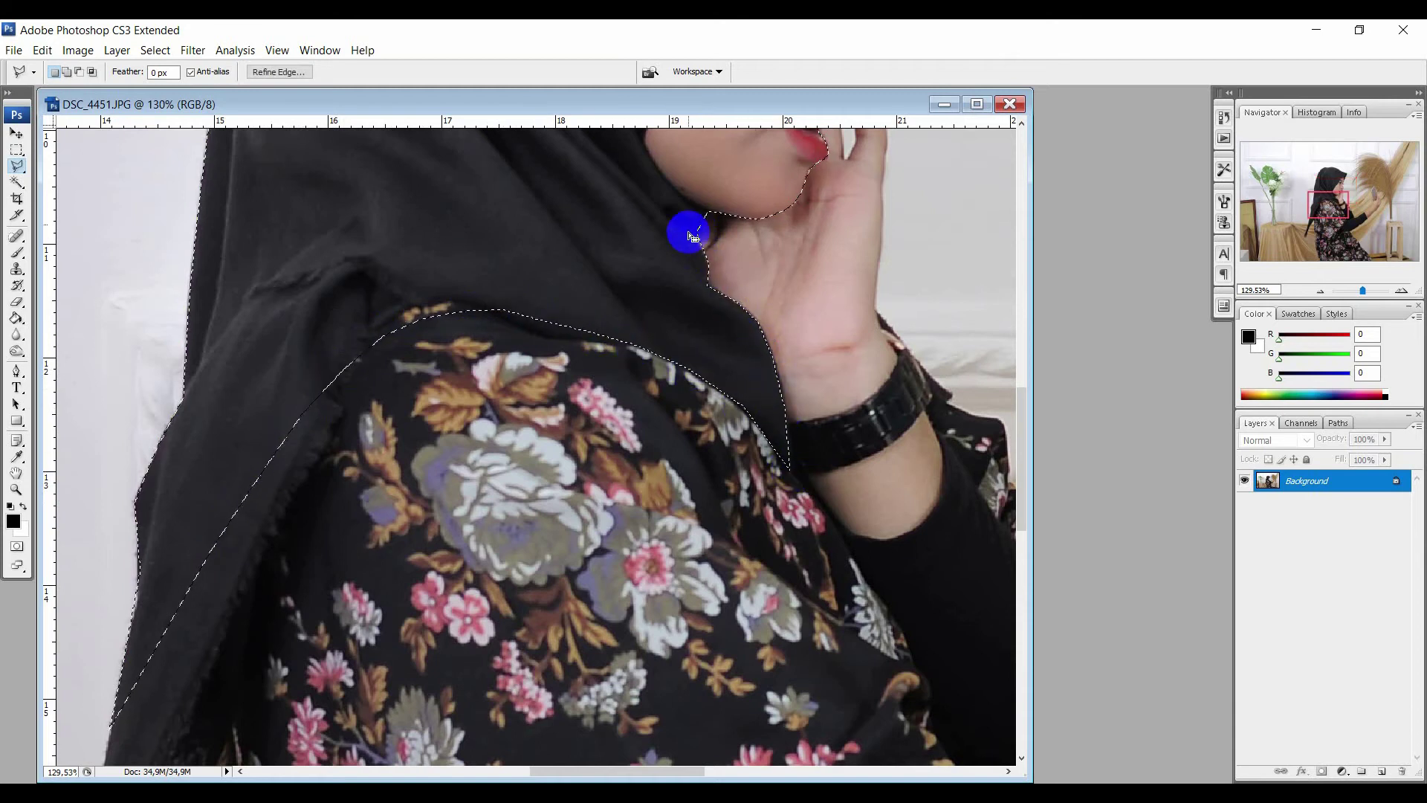
Create a new layer and fill the selected head and headscarf with the black foreground colour using the Paint Bucket.
scroll(614, 181, down, 3)
key(alt)
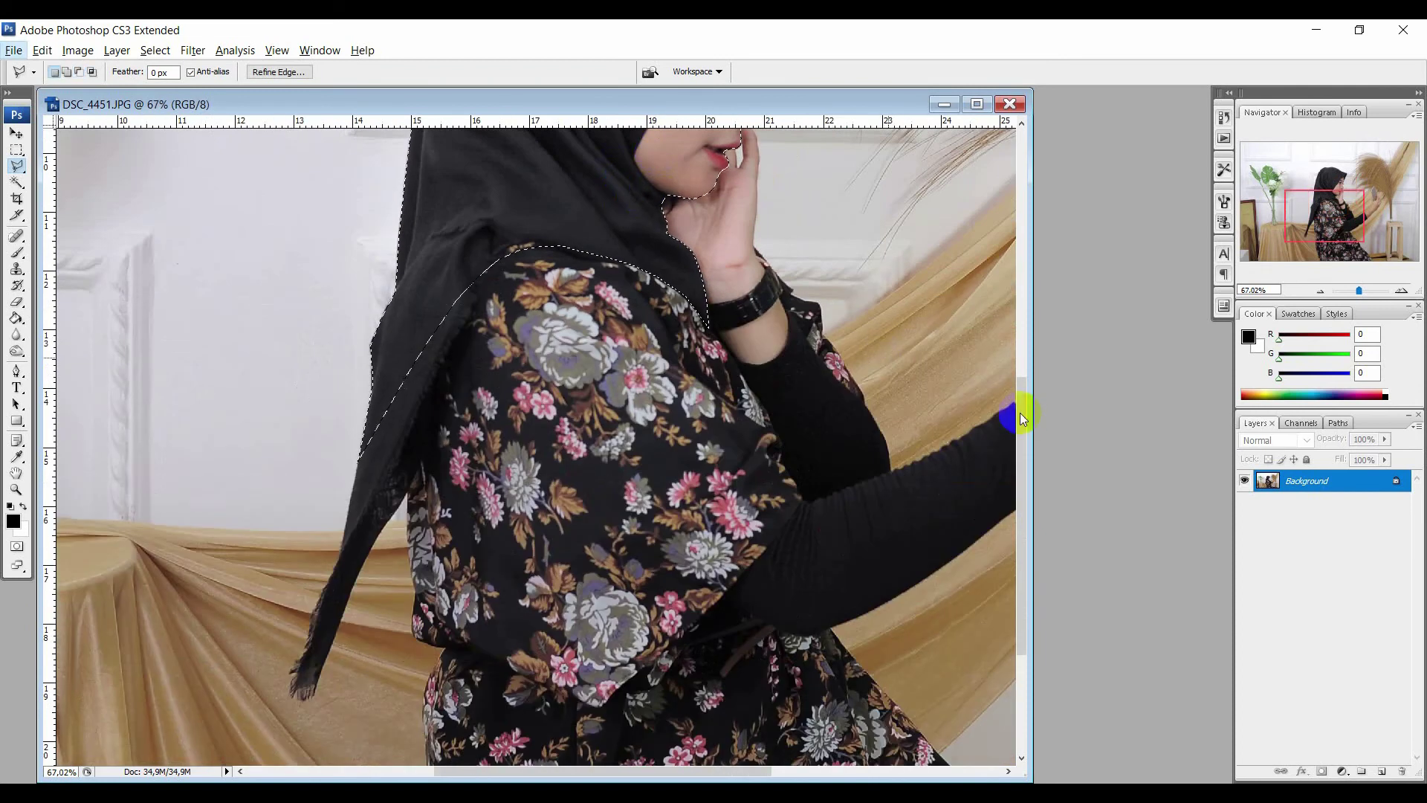
drag(1023, 423, 1028, 330)
scroll(809, 331, up, 3)
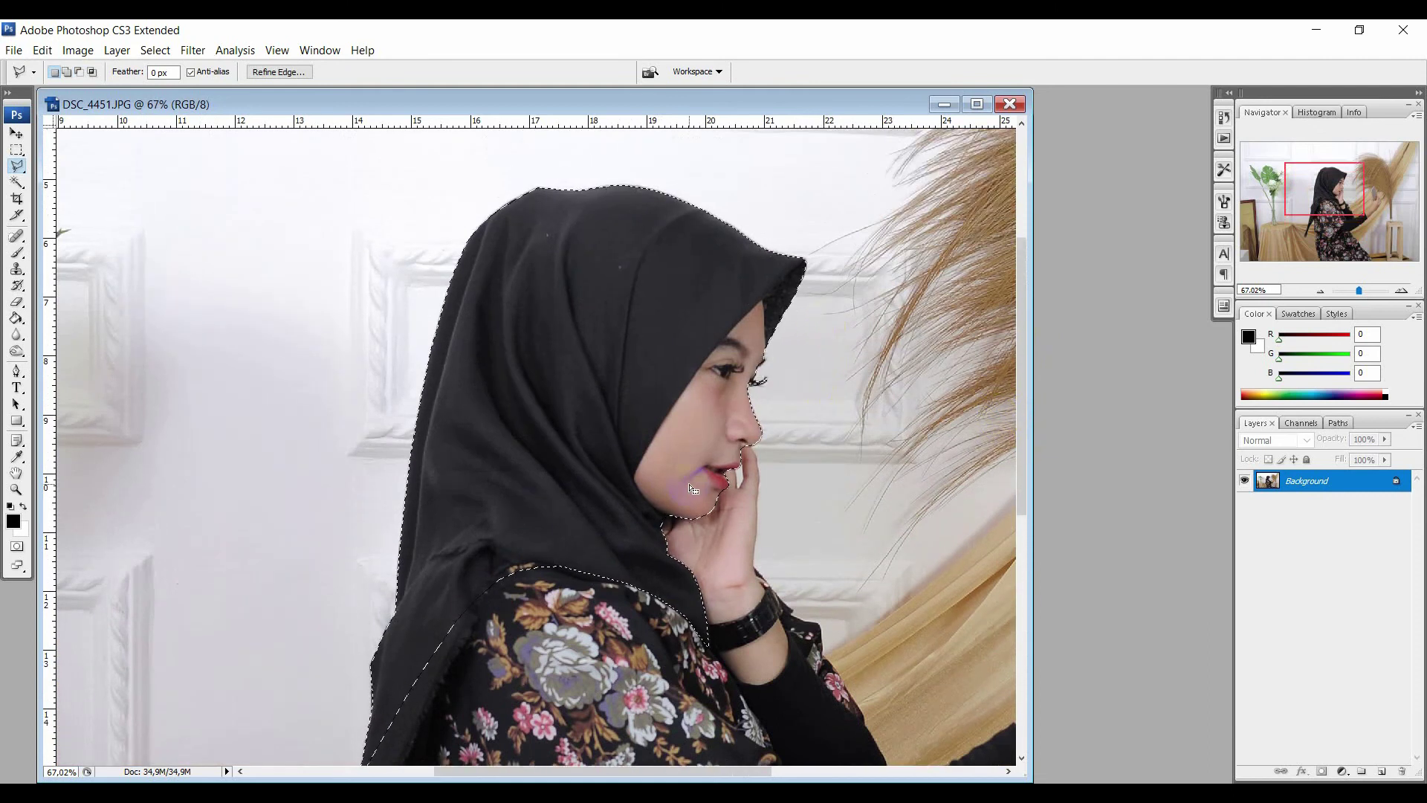
click(1380, 771)
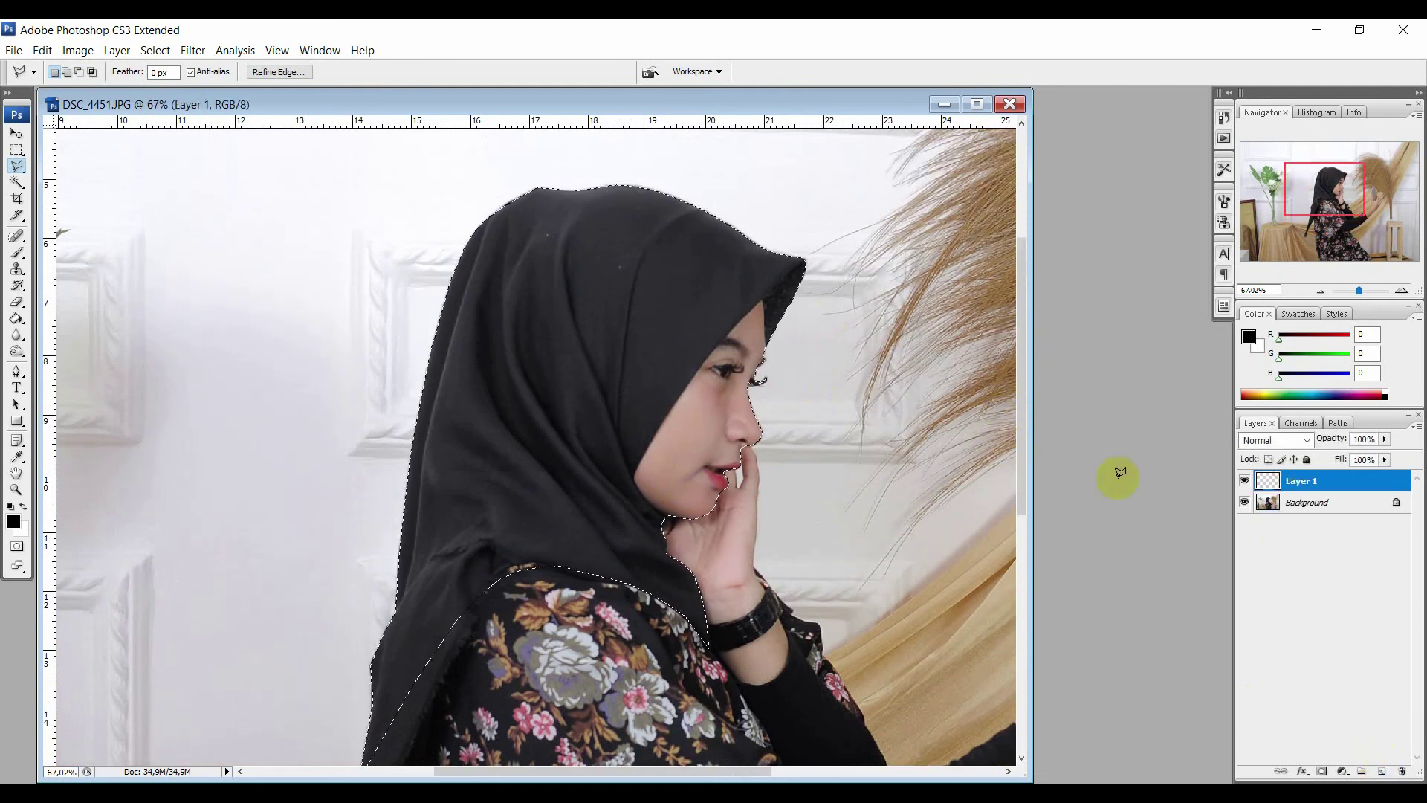
click(16, 321)
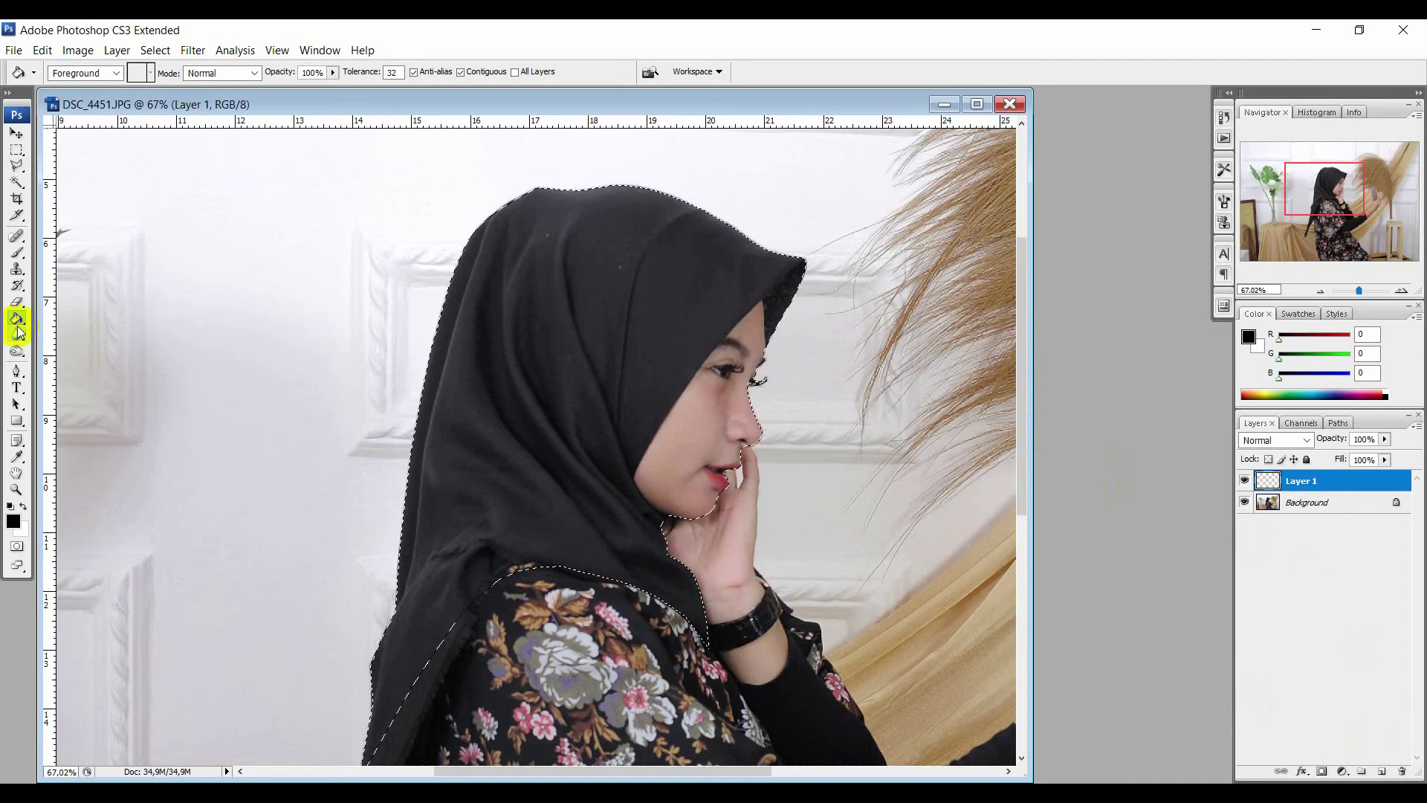
click(577, 468)
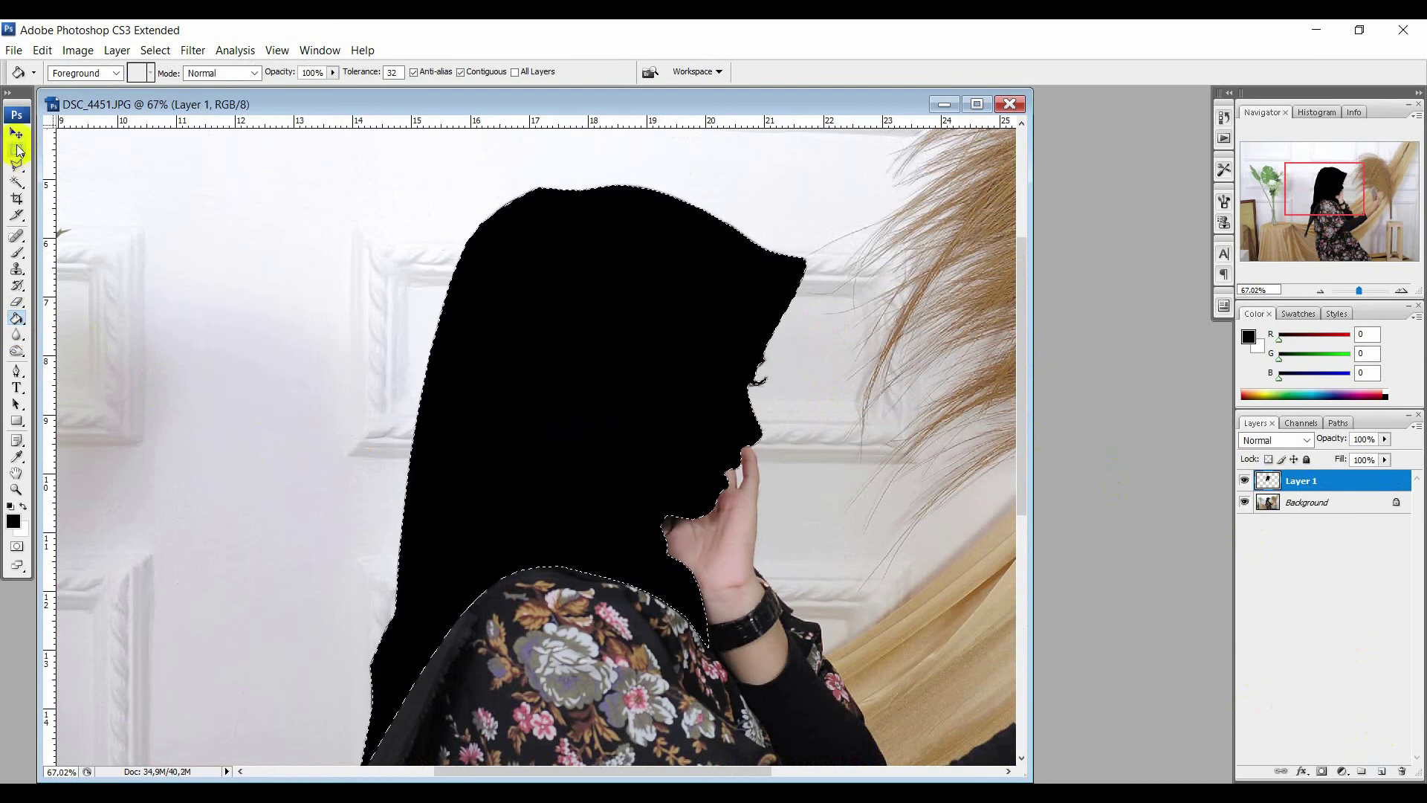
Deselect the filled silhouette and hide the Background layer.
click(16, 151)
click(551, 347)
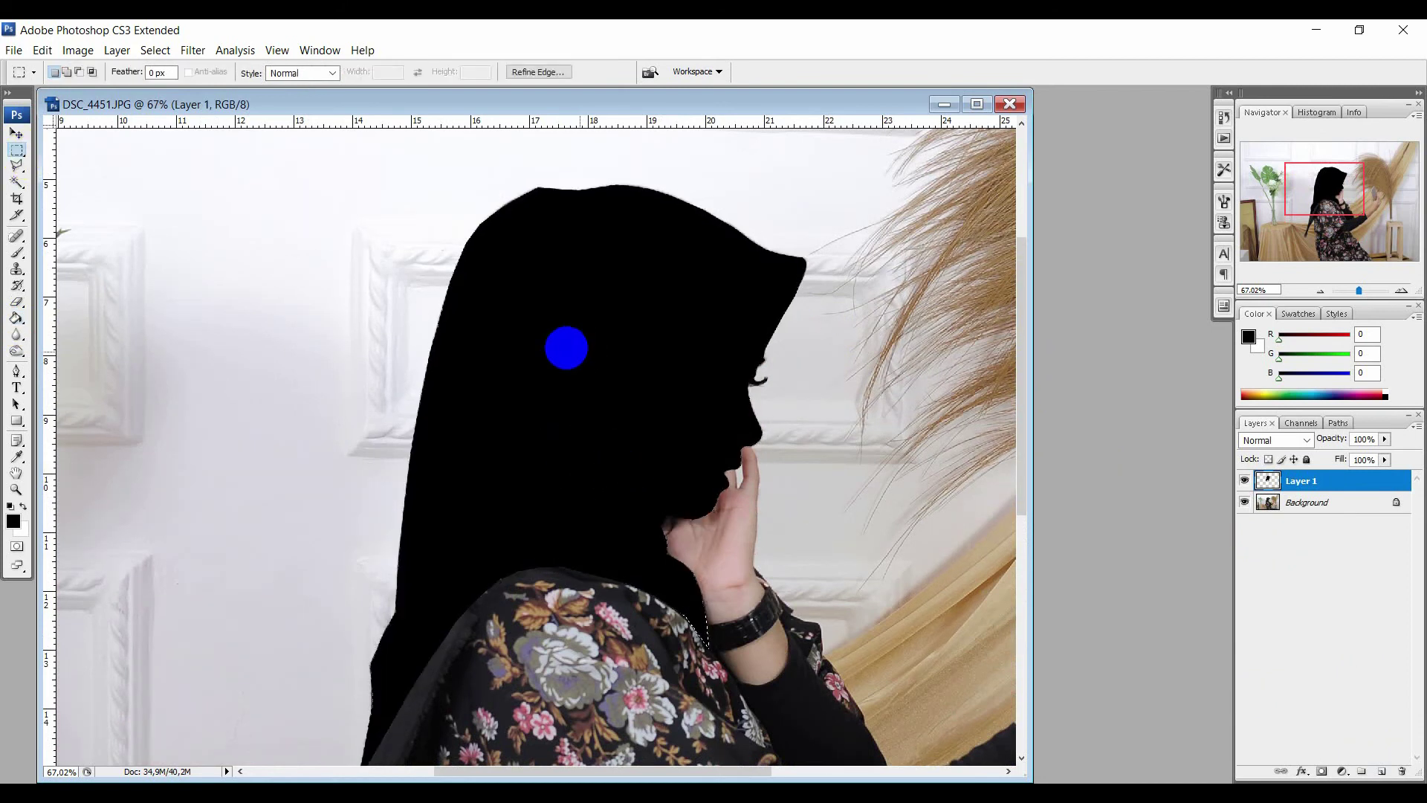
click(16, 132)
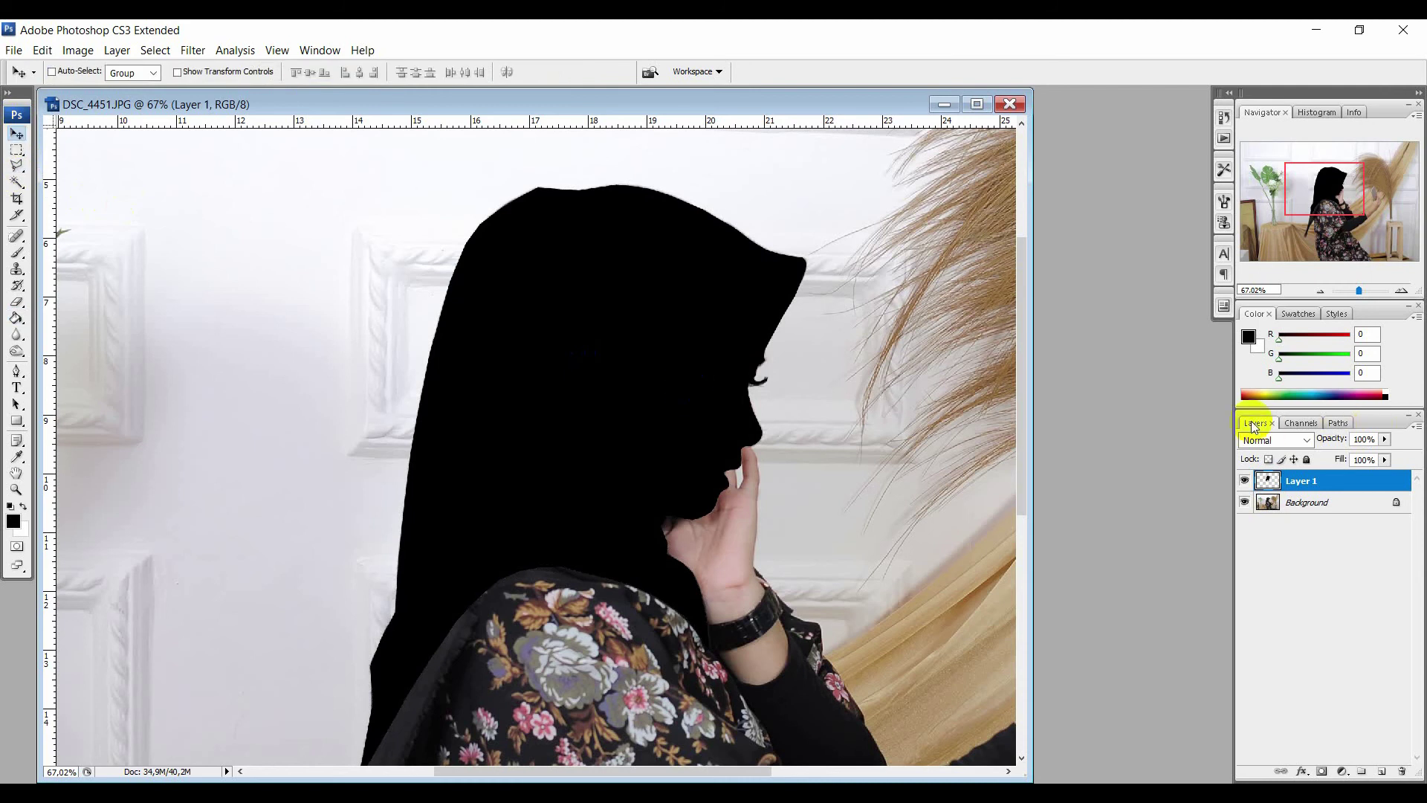
click(1243, 503)
Trim the front tip of the headscarf silhouette with a small Polygonal Lasso selection along its outer edge.
drag(934, 493, 830, 461)
scroll(830, 453, up, 3)
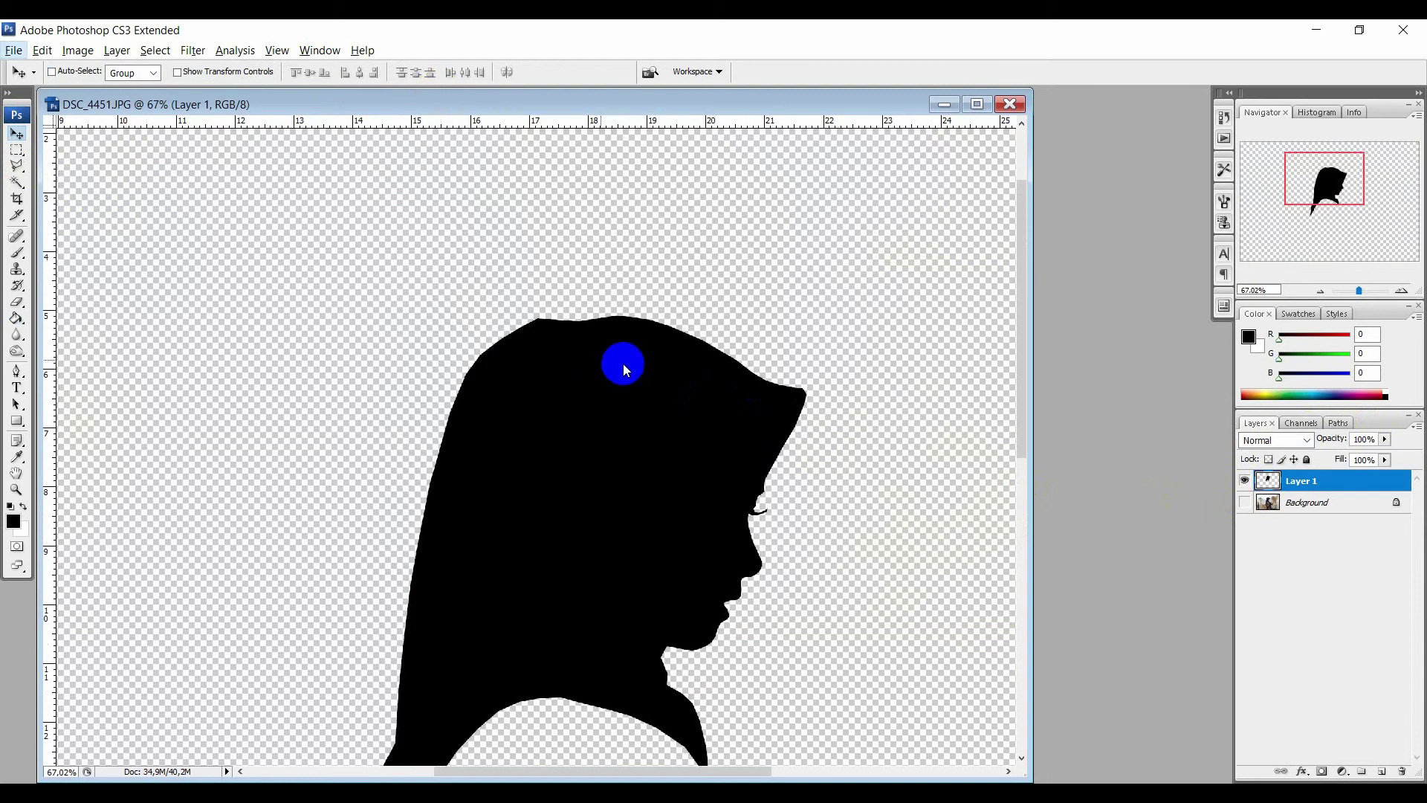
ctrl+space+click(598, 355)
ctrl+space+click(598, 355)
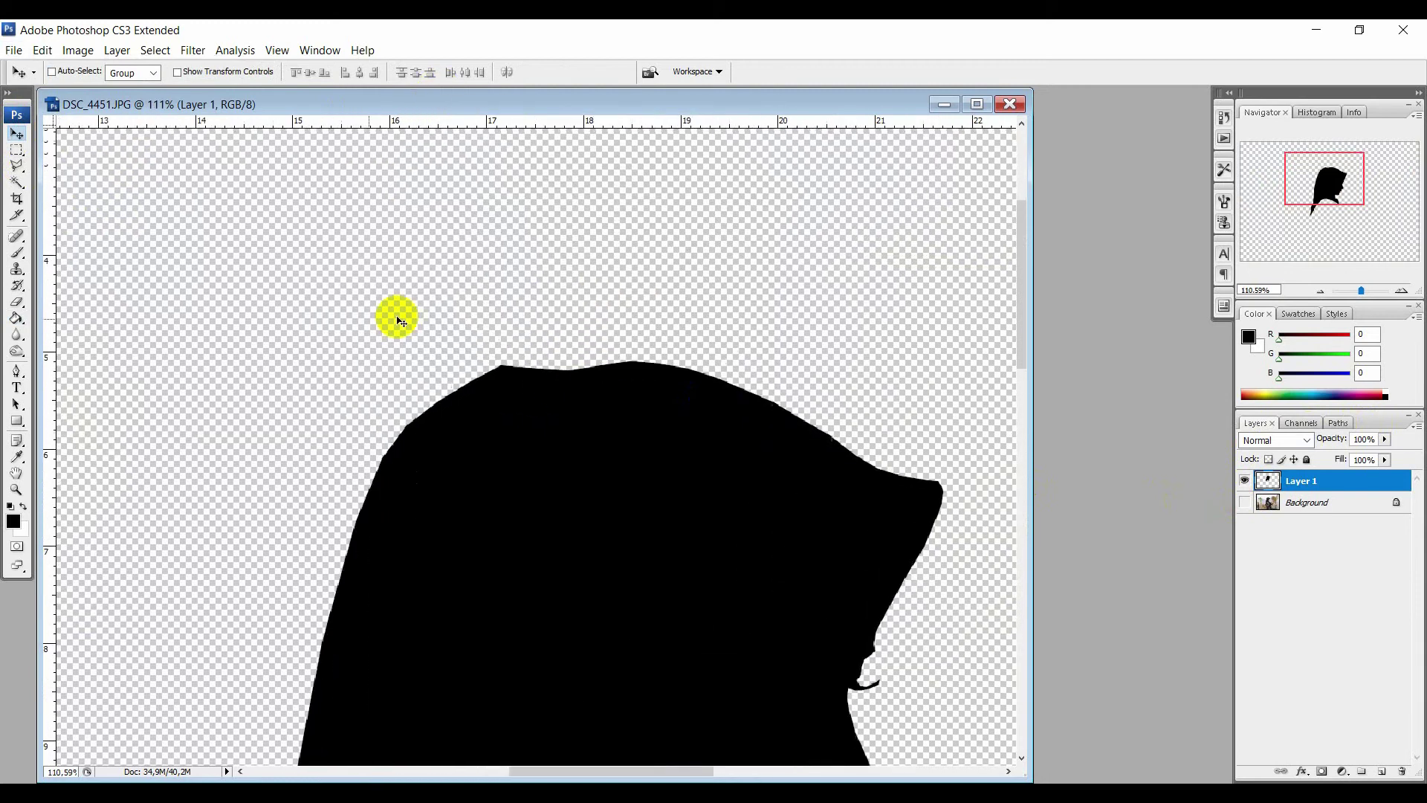
click(16, 165)
click(886, 396)
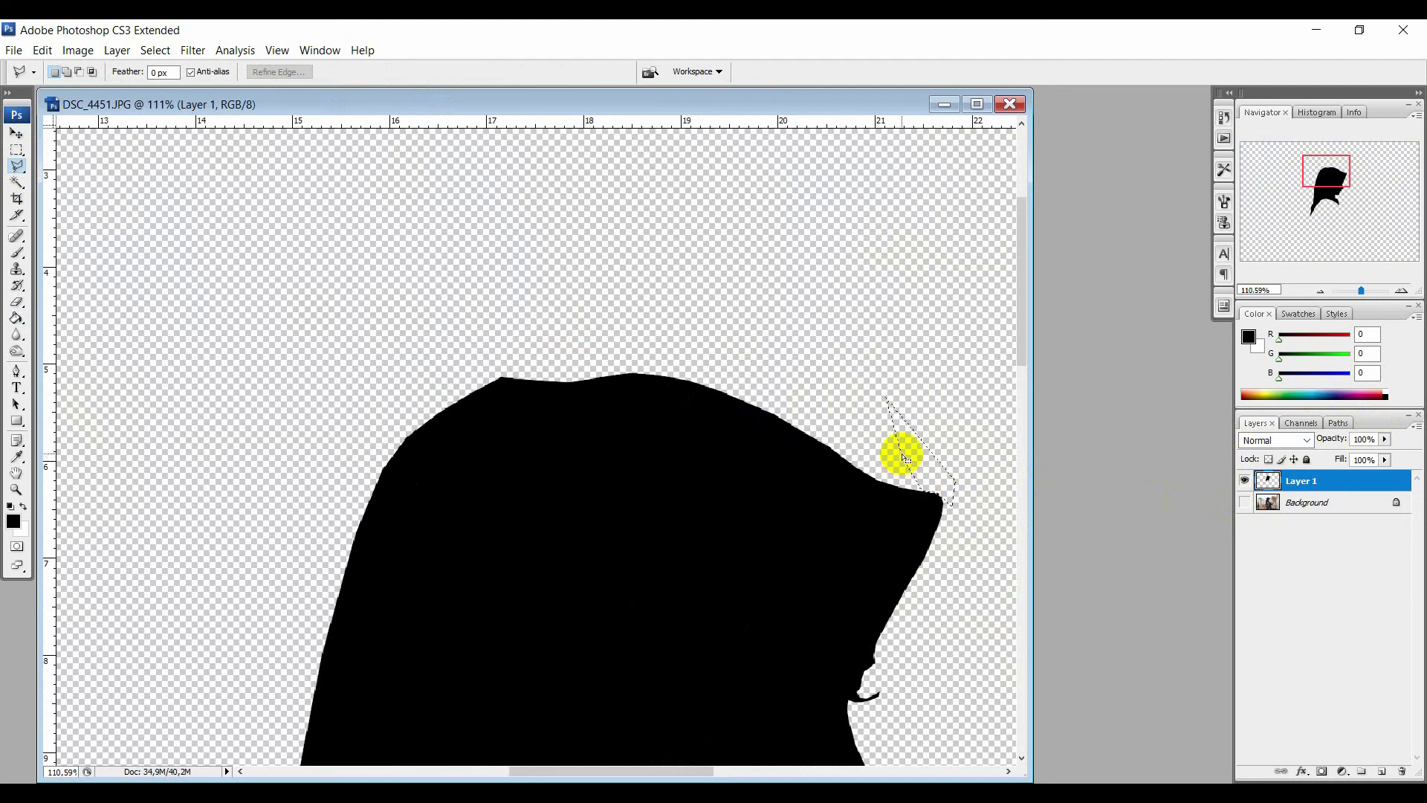
key(Escape)
Trim the uneven spots on the silhouette's crown and upper back edge with small Polygonal Lasso selections.
click(586, 299)
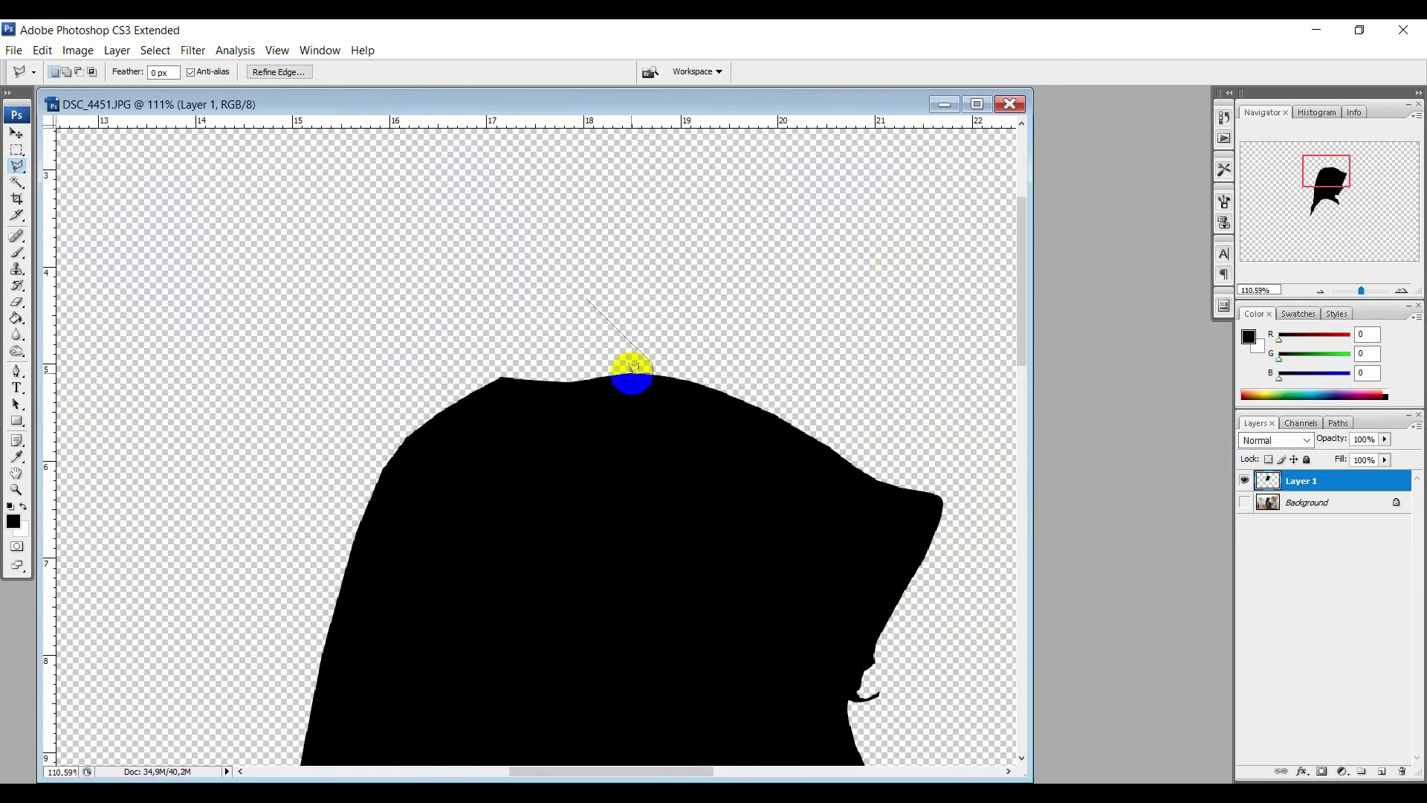
click(652, 372)
key(Escape)
click(521, 320)
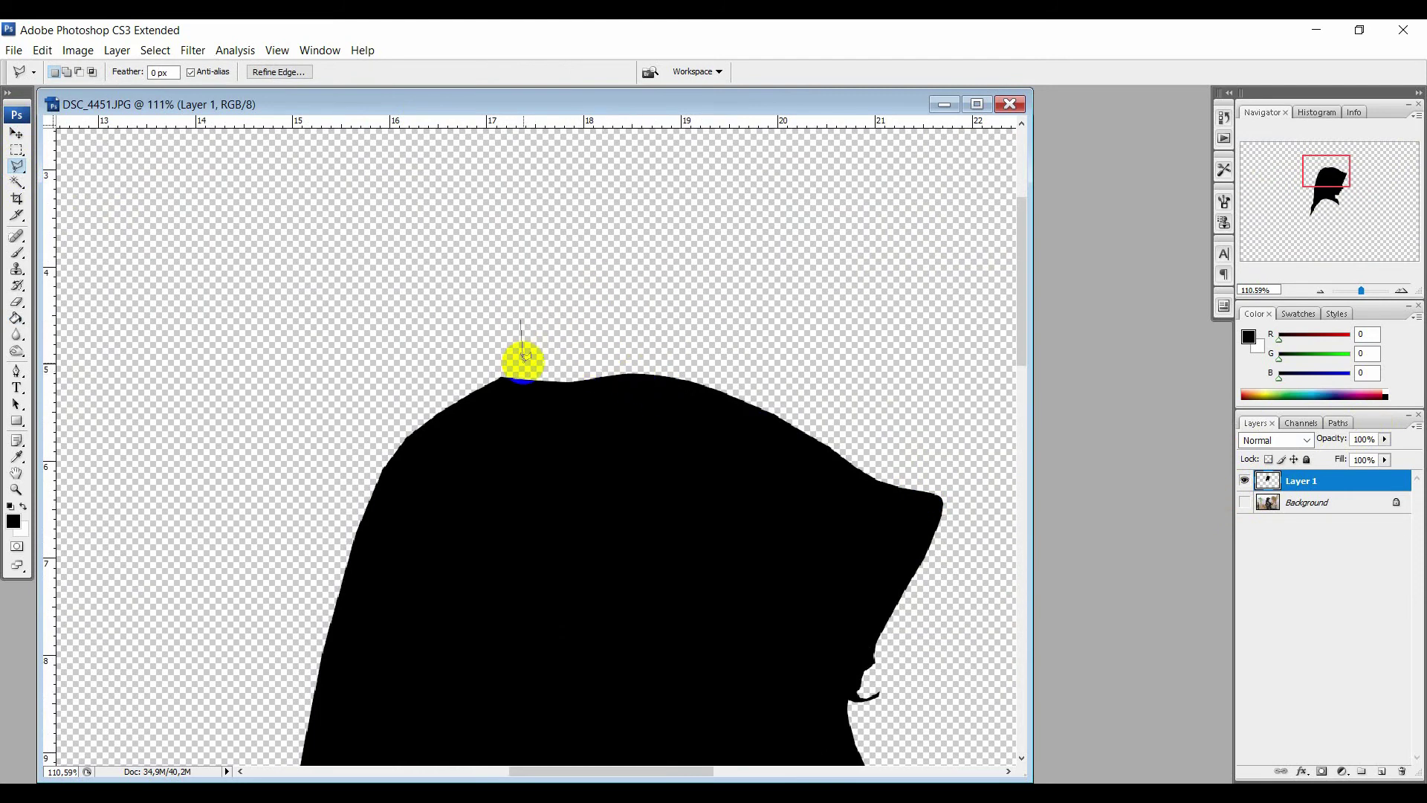
key(Escape)
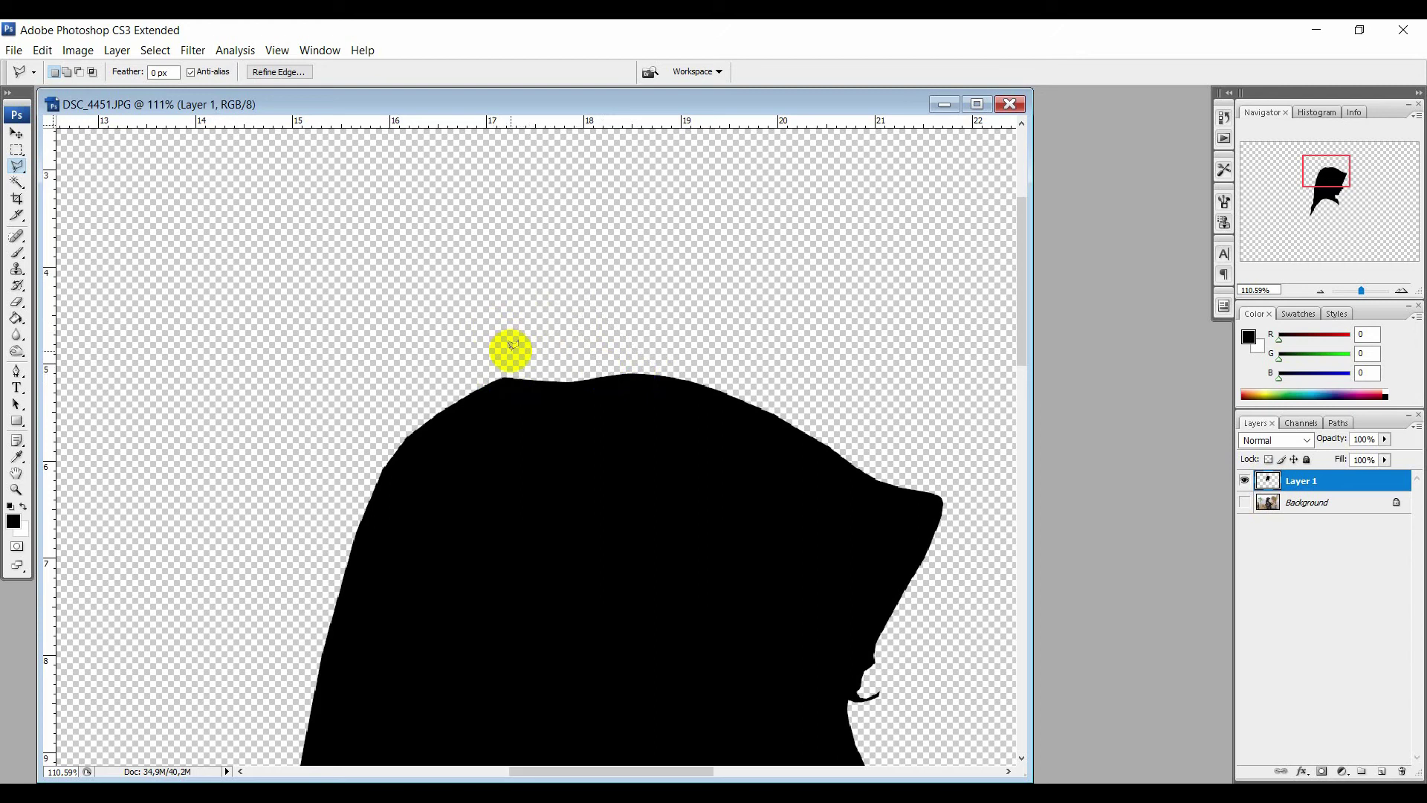
click(419, 416)
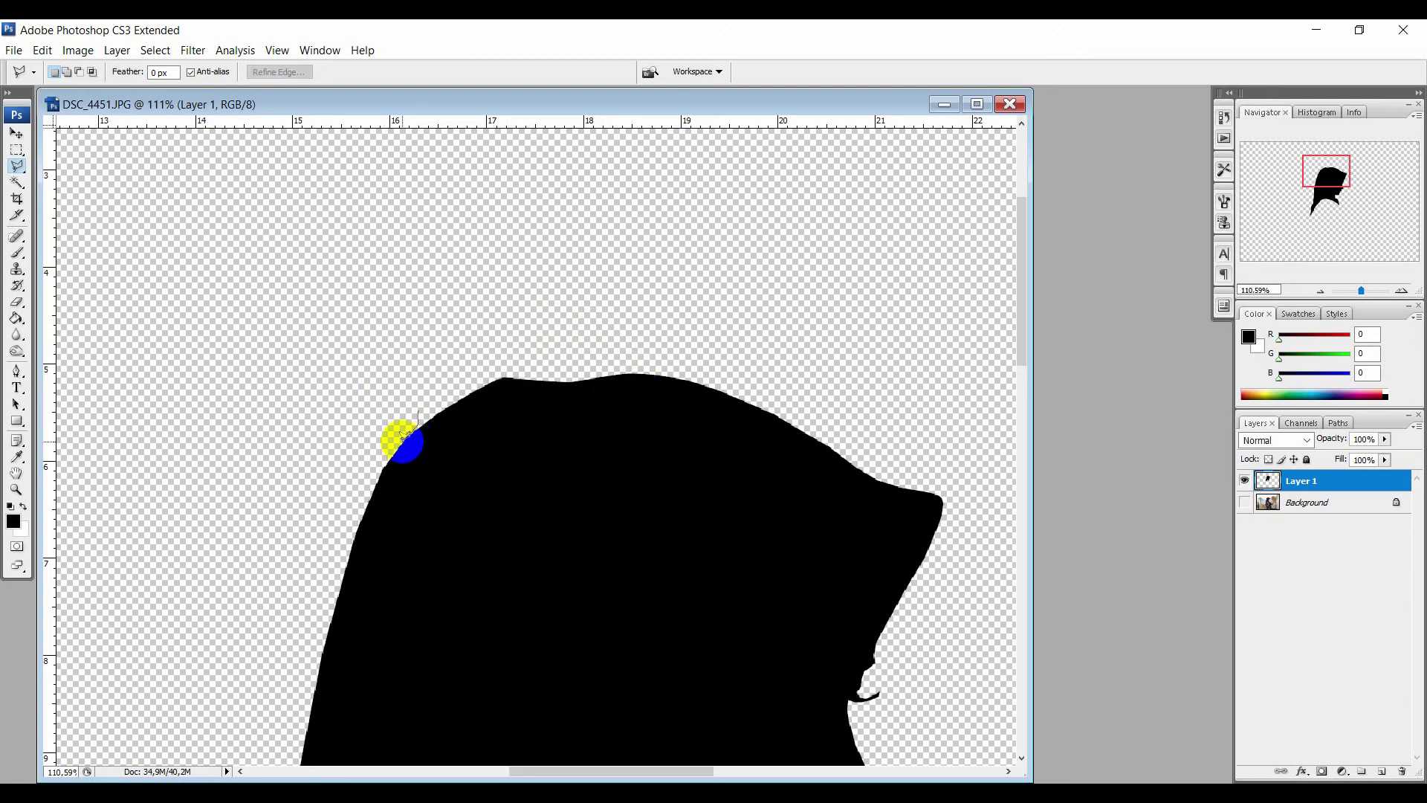
click(373, 492)
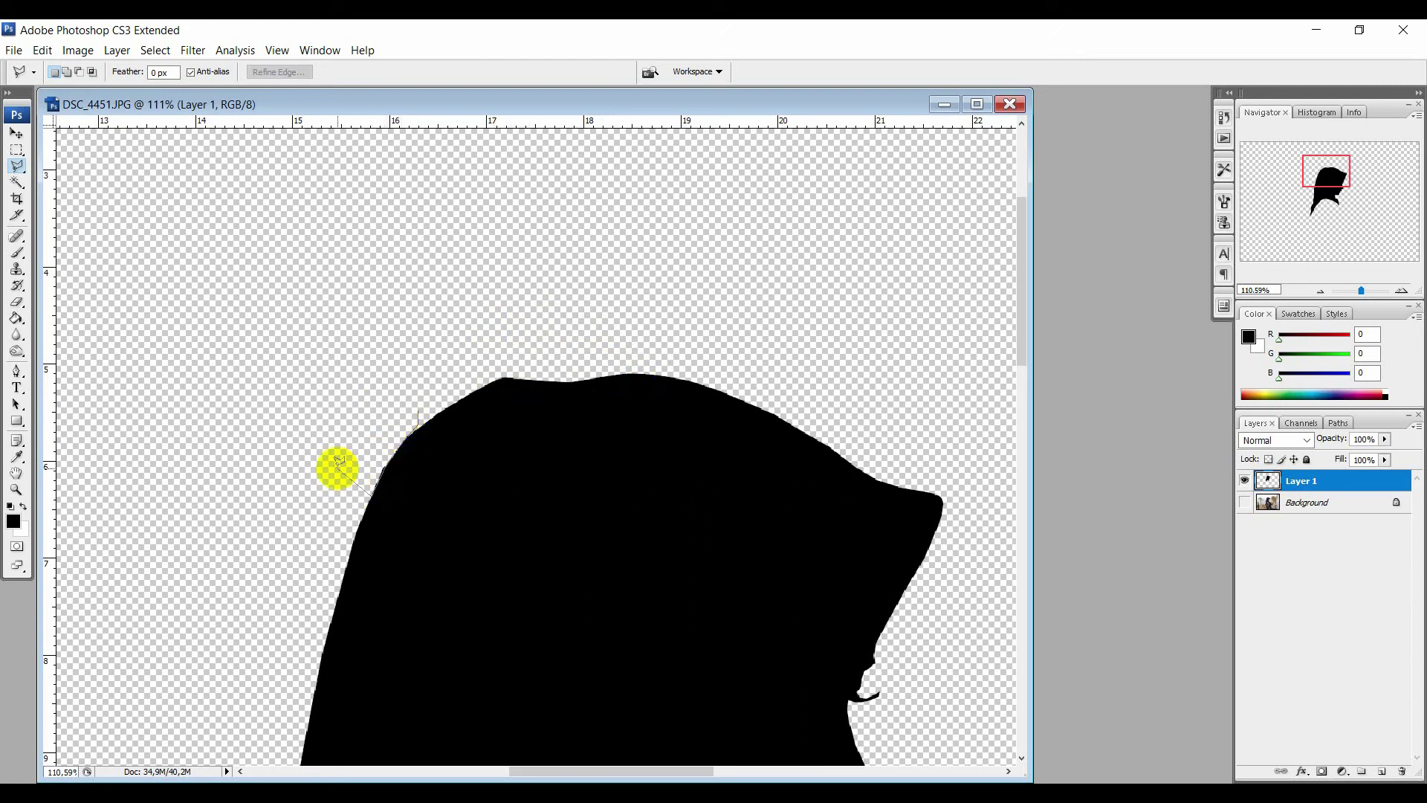
Lasso the bulge along the lower back edge of the headscarf silhouette, delete it and clear the selection.
scroll(376, 439, down, 5)
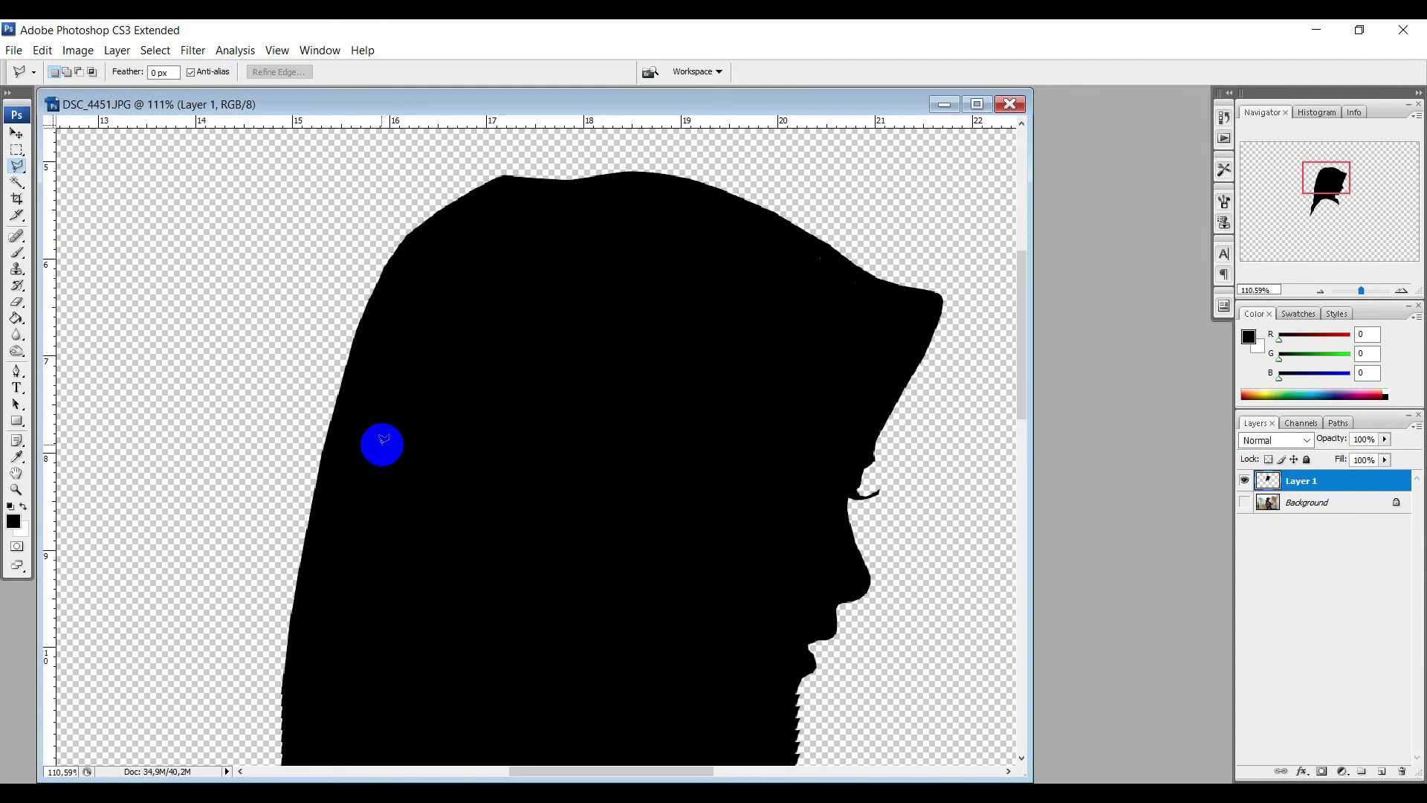
scroll(252, 543, down, 4)
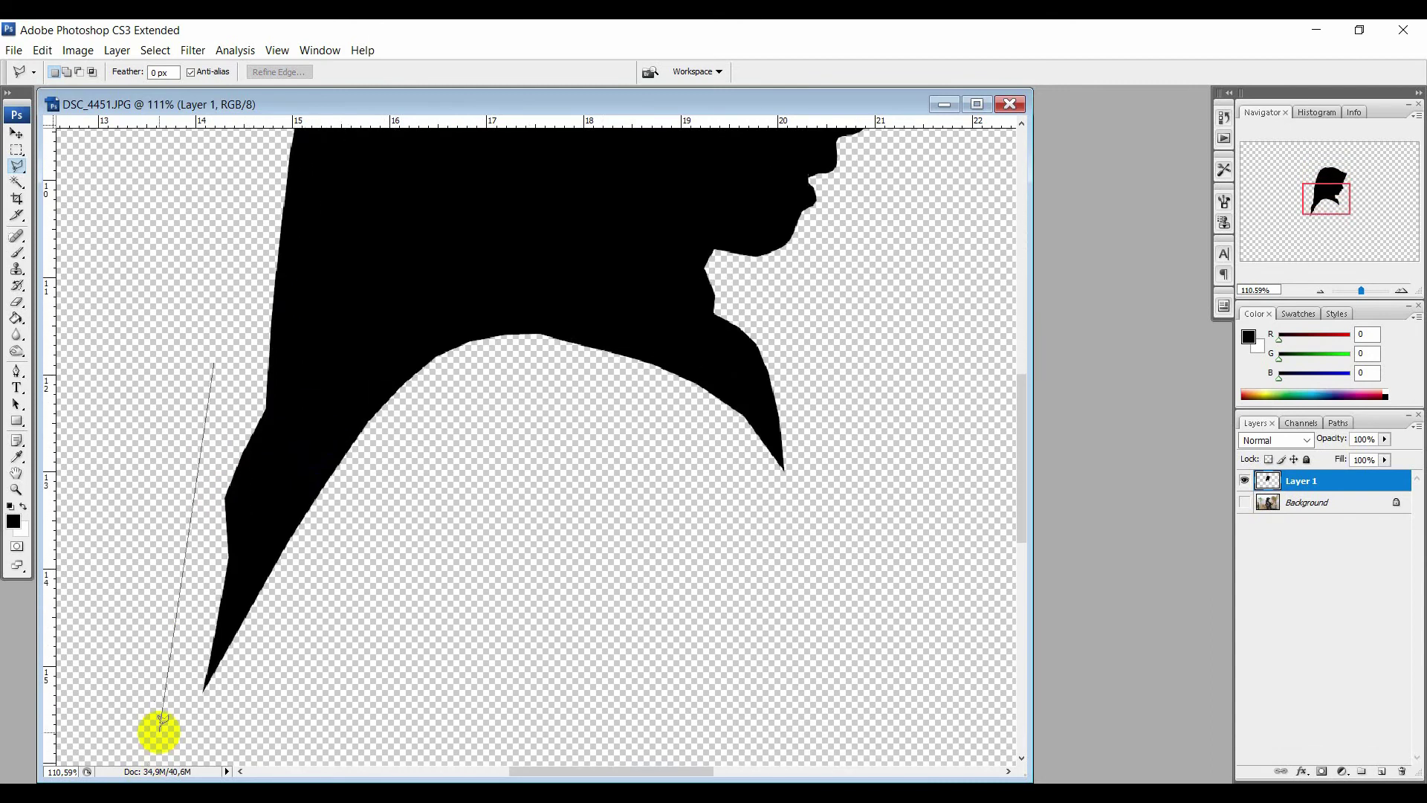
click(178, 719)
click(236, 525)
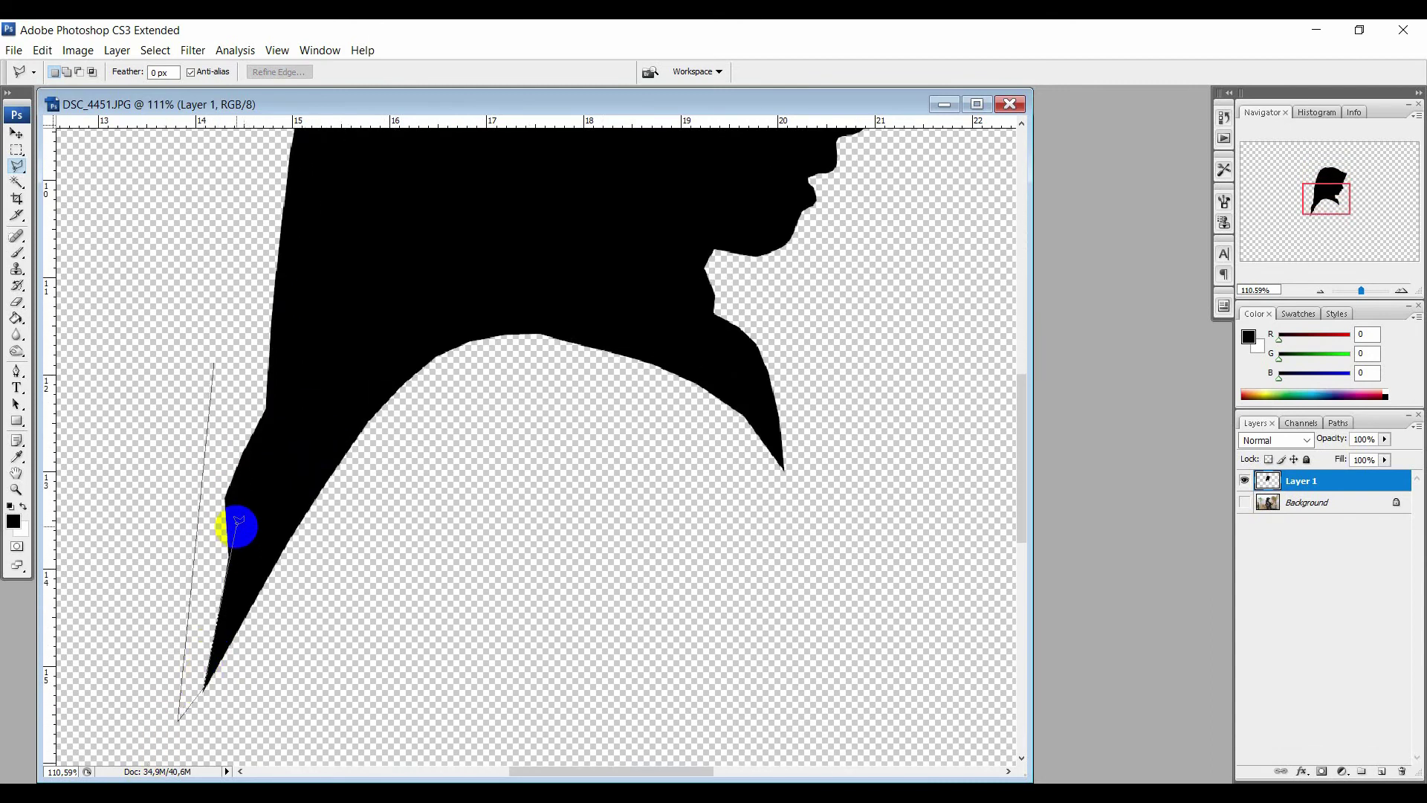
click(267, 406)
scroll(292, 154, up, 3)
click(282, 172)
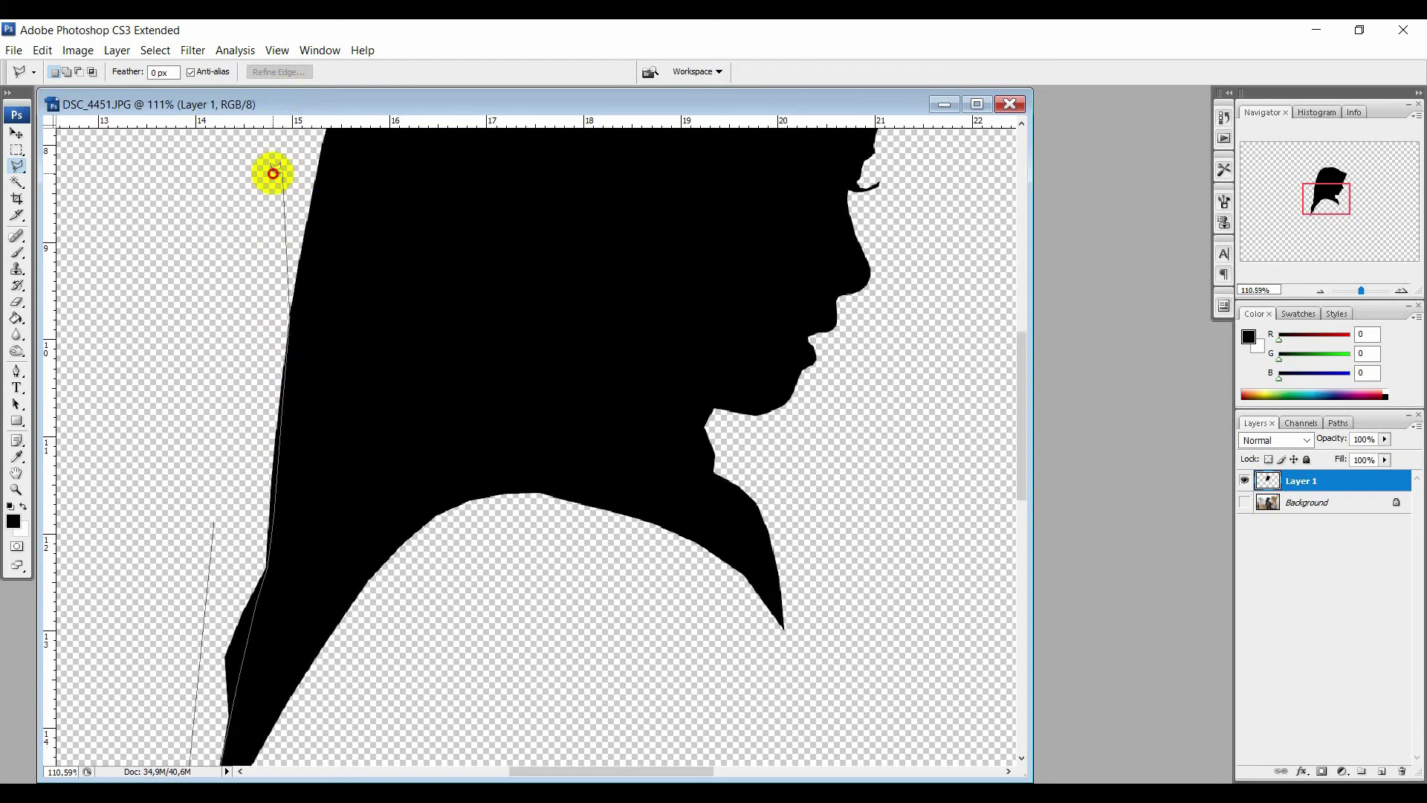
double_click(269, 176)
key(Delete)
key(ctrl+d)
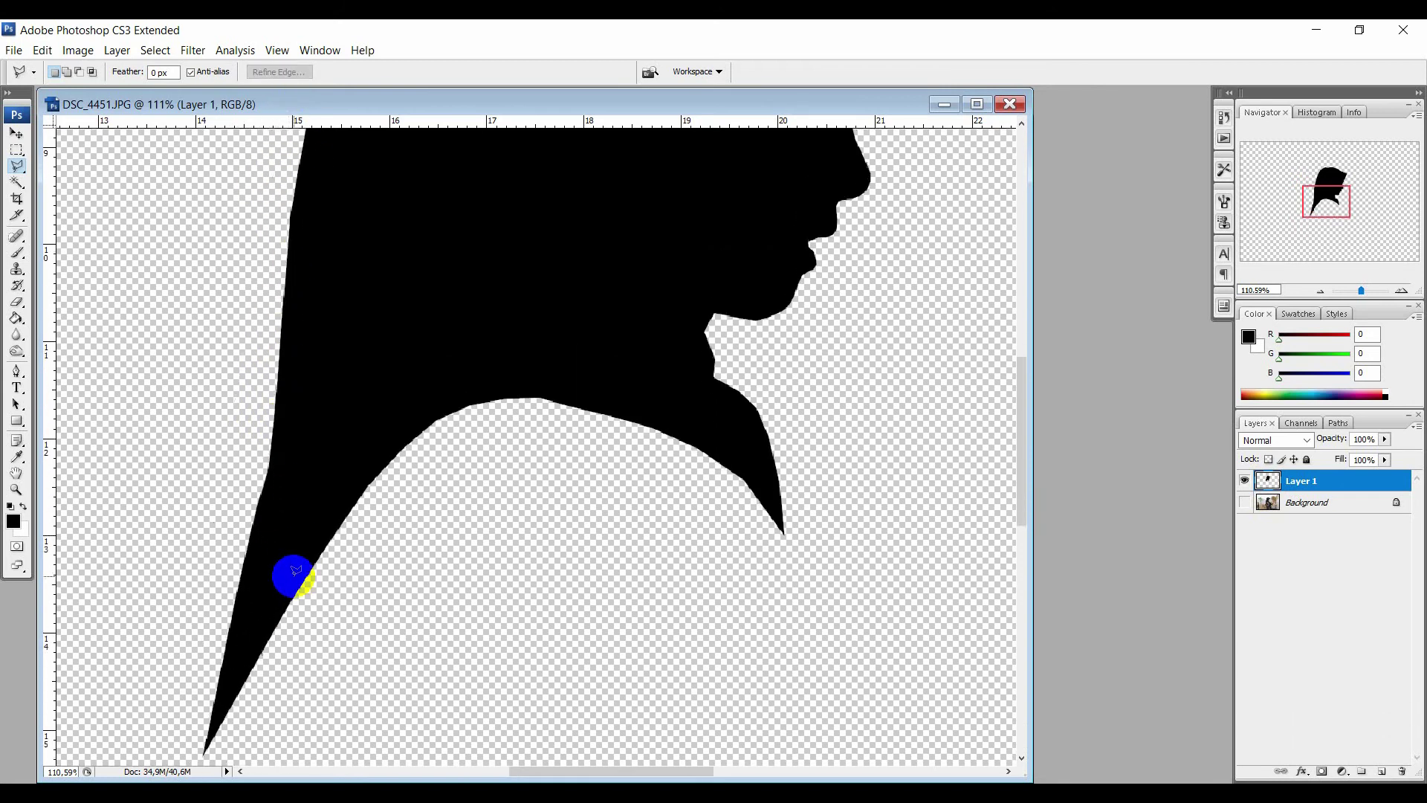
Smooth the curved lower edge of the silhouette by deleting a Polygonal Lasso selection along it and clearing the selection.
scroll(410, 594, down, 2)
click(218, 751)
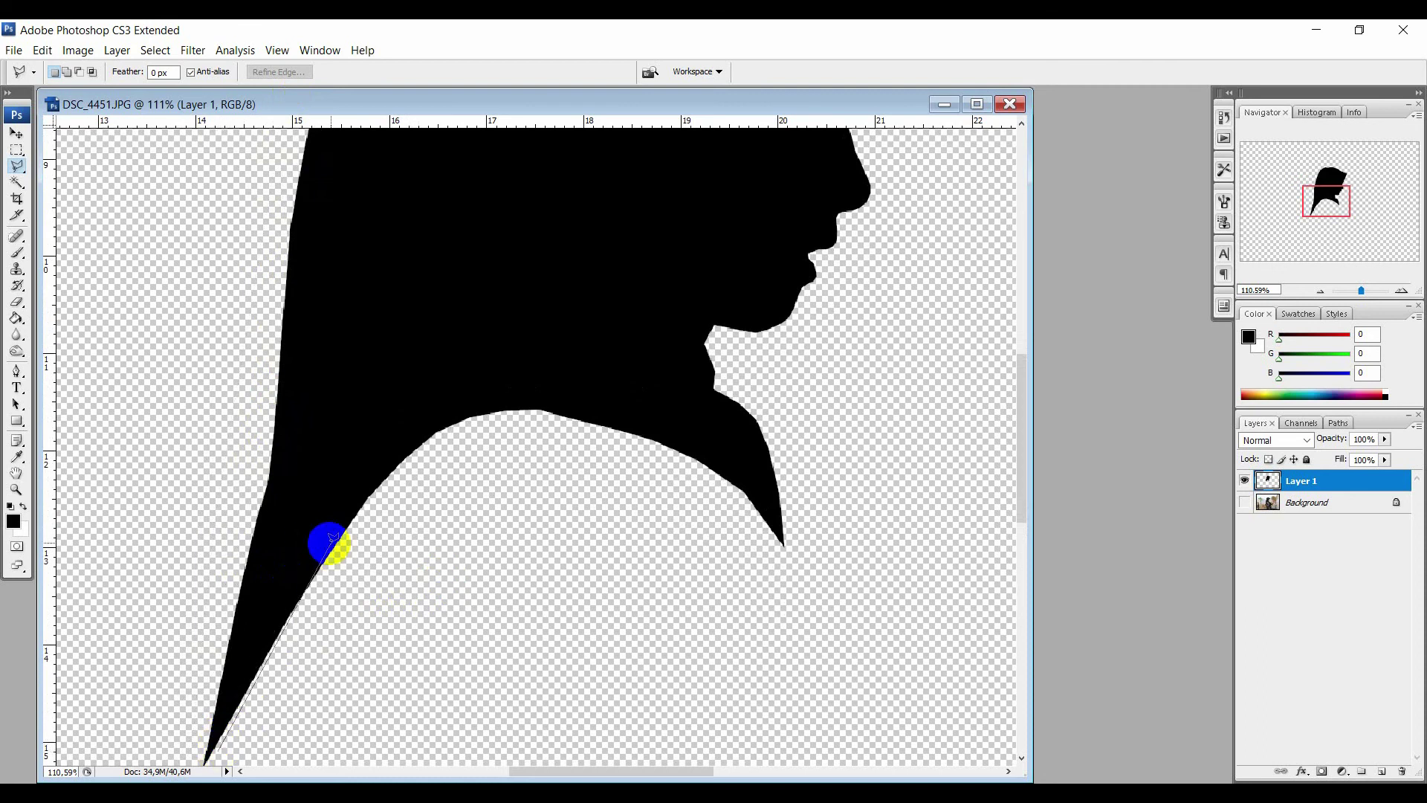
click(343, 532)
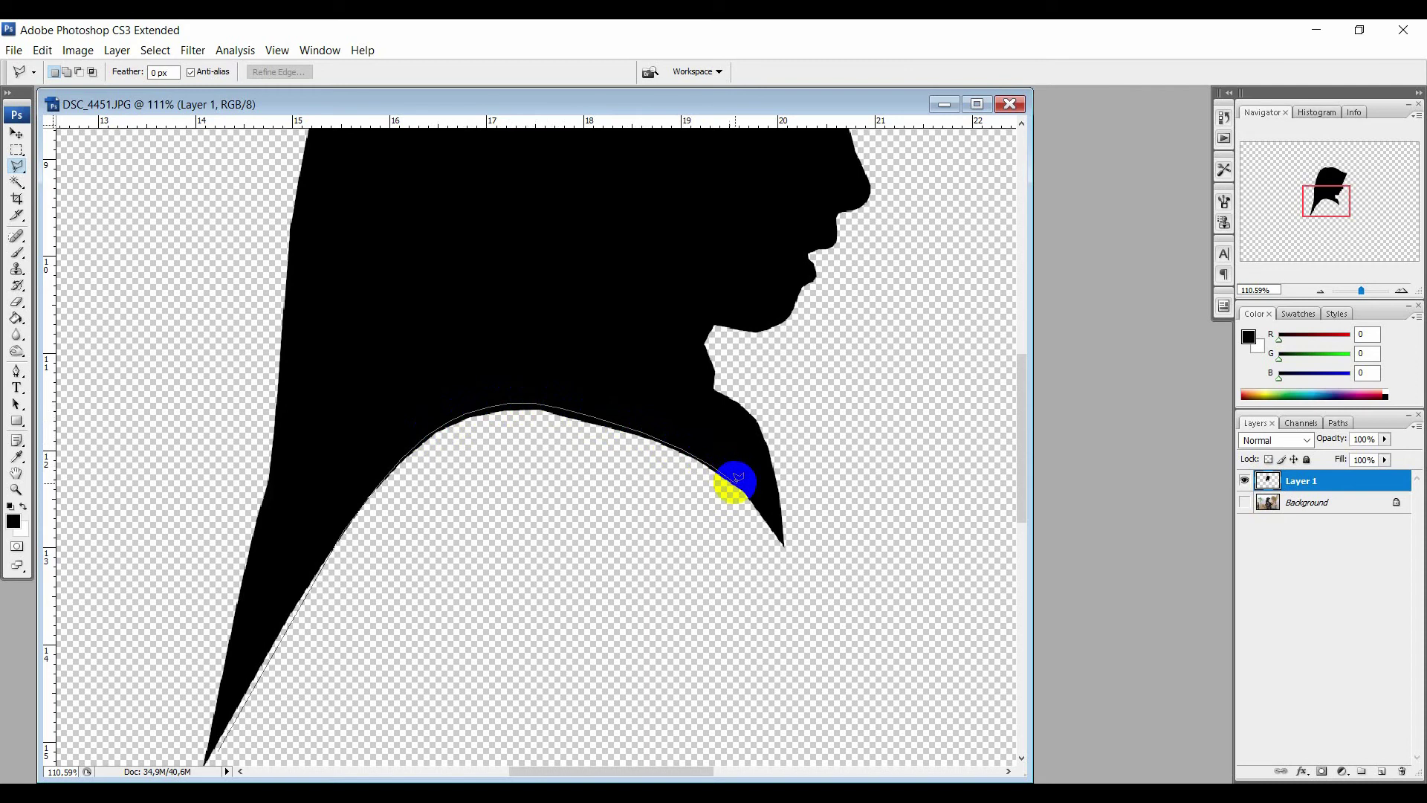
click(758, 498)
double_click(528, 664)
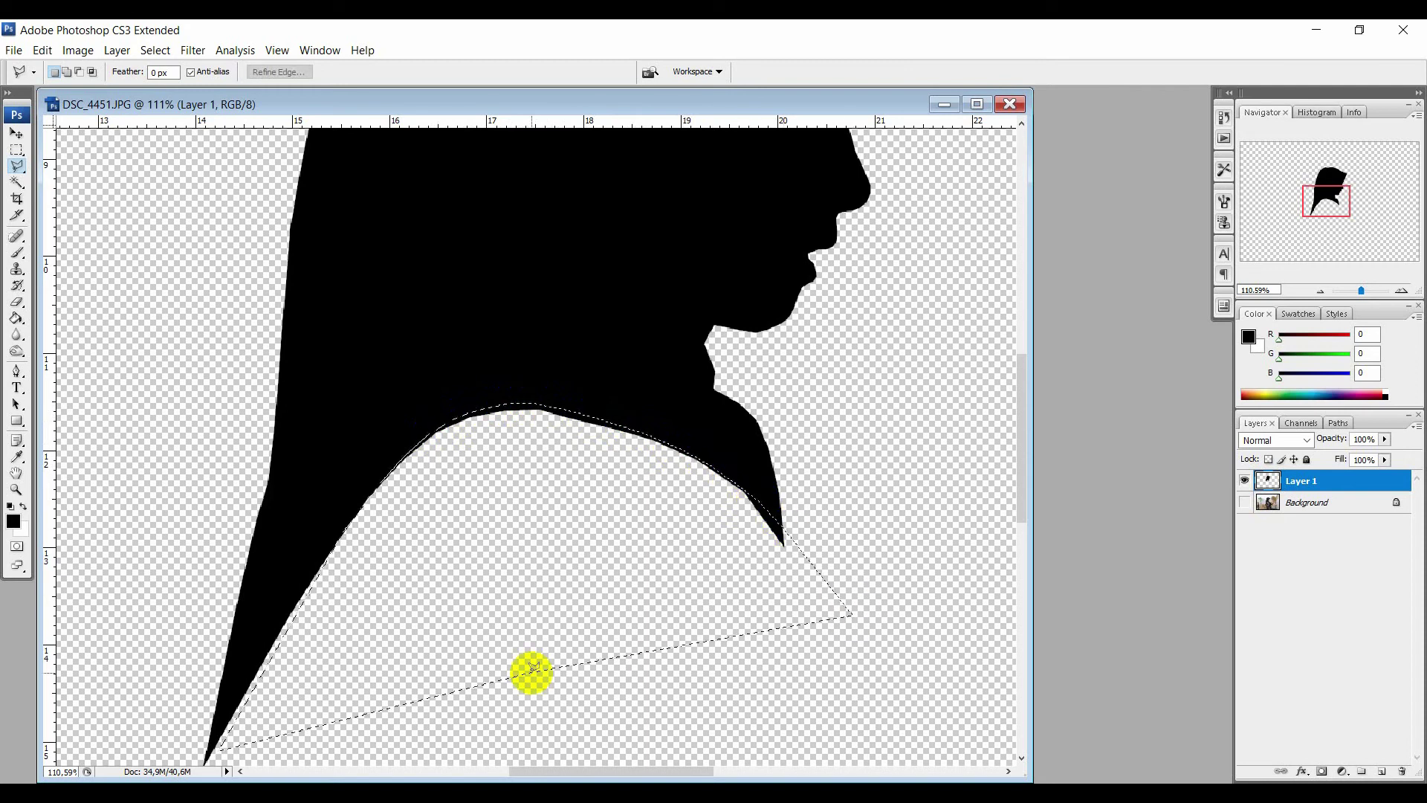
key(Delete)
key(ctrl+d)
Scale the silhouette proportionally to 204% and move it down so the whole head fits within the canvas.
scroll(562, 581, up, 8)
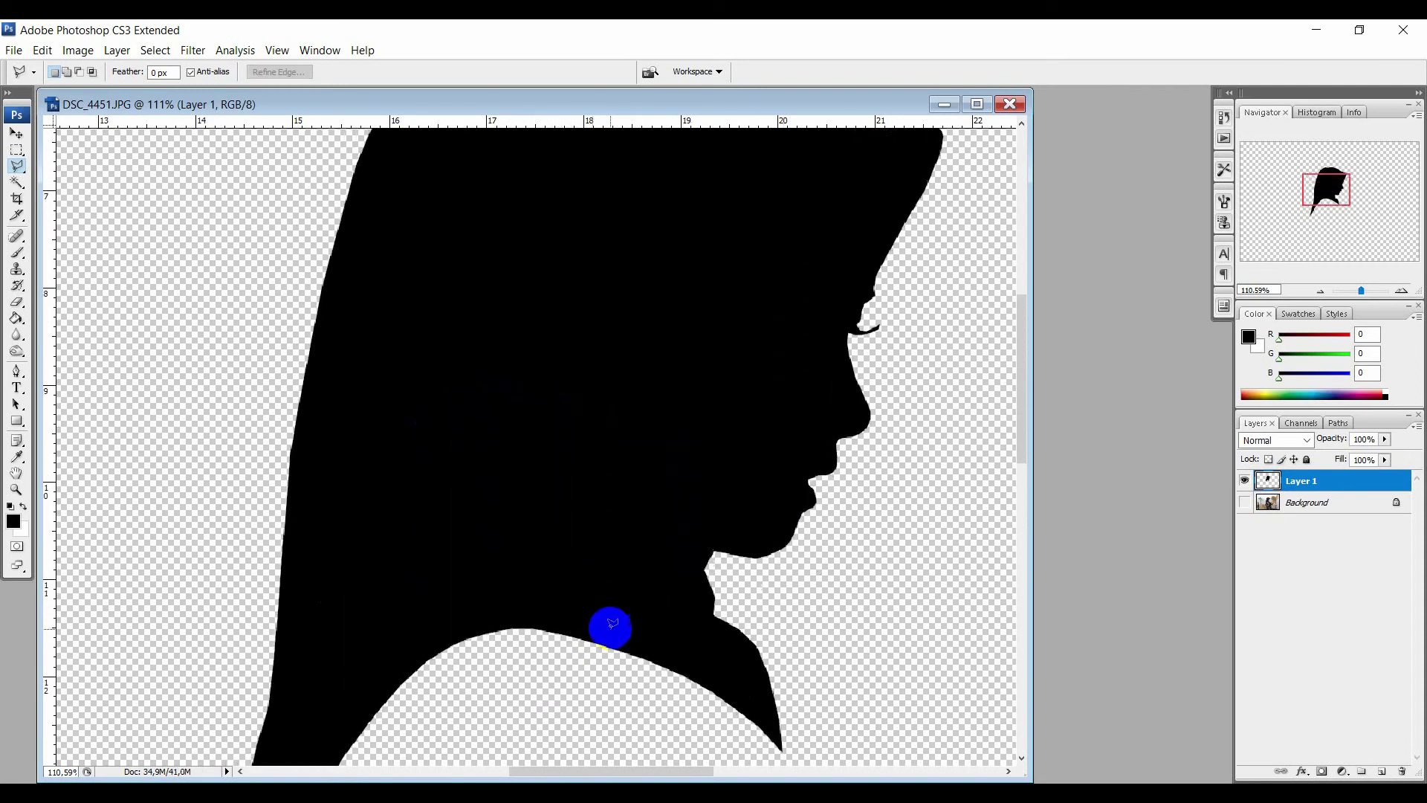
scroll(617, 623, up, 3)
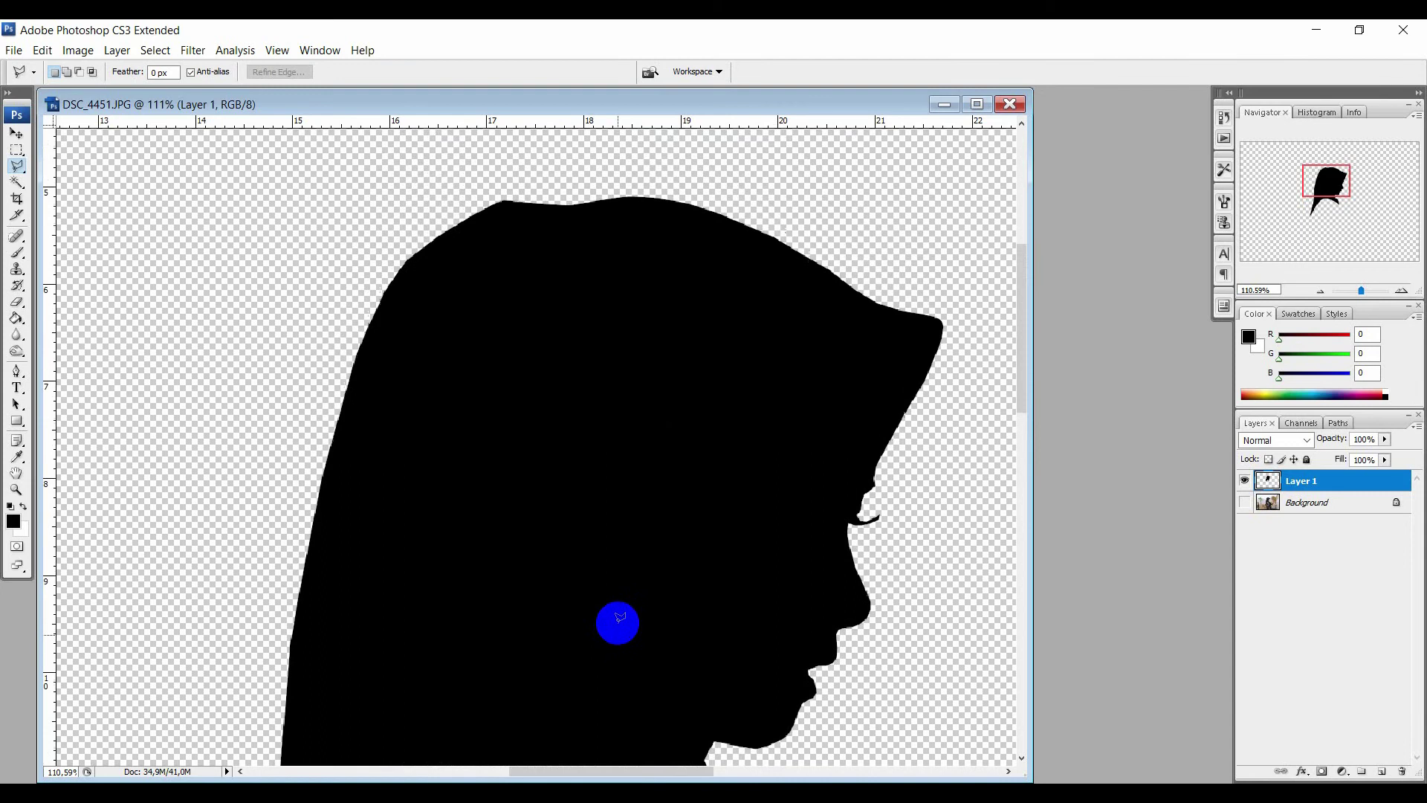
key(ctrl+0)
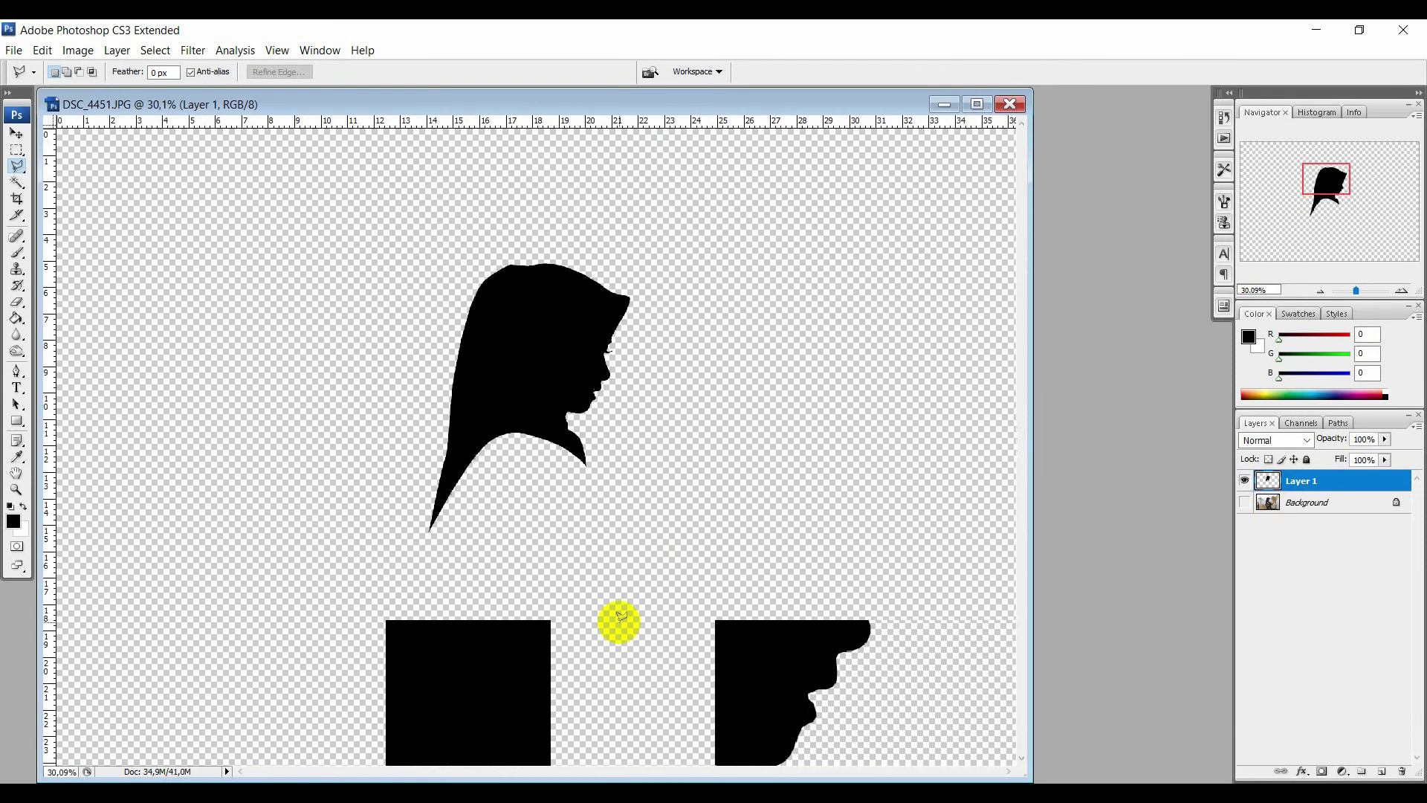
click(16, 132)
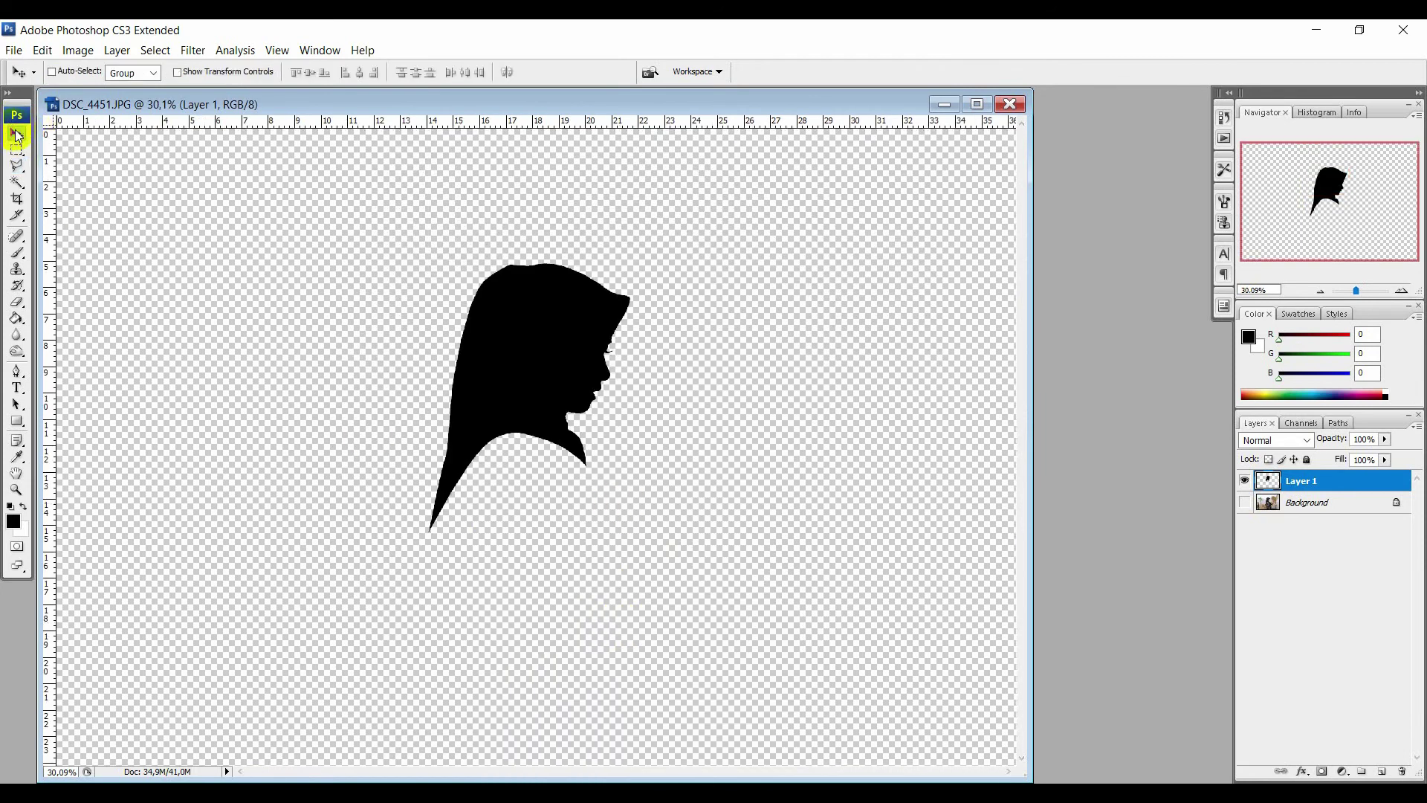
click(211, 75)
click(633, 262)
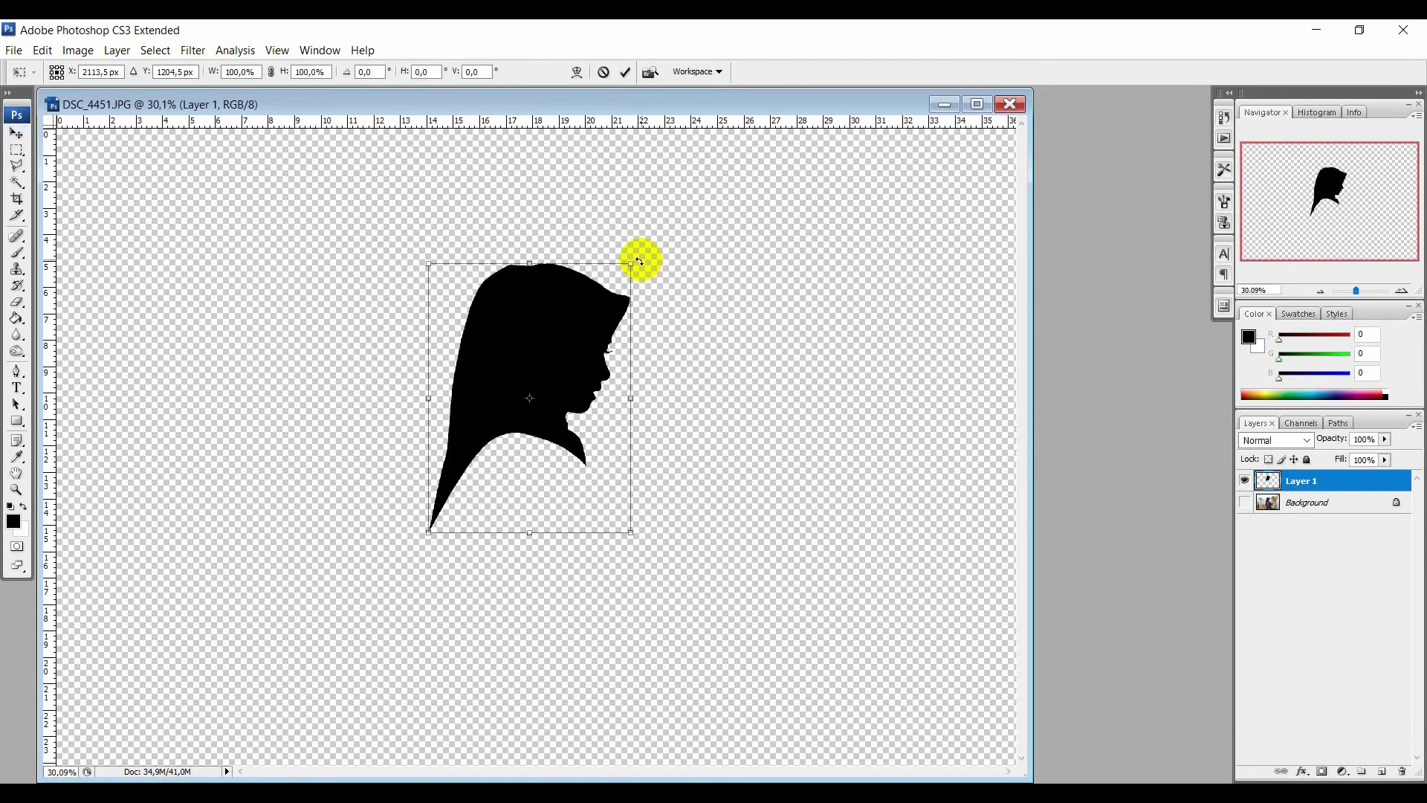
drag(637, 262, 835, 191)
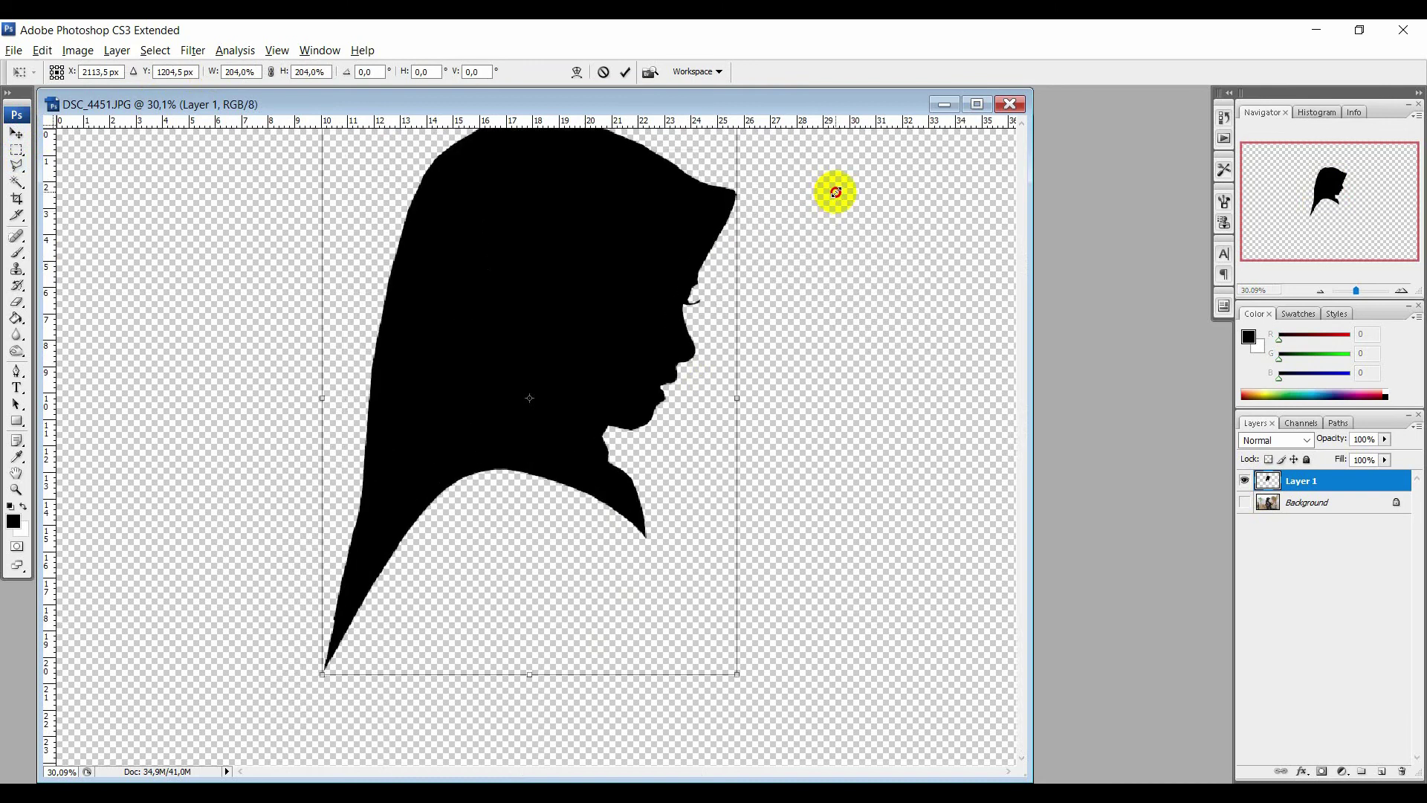
key(Return)
drag(651, 363, 651, 425)
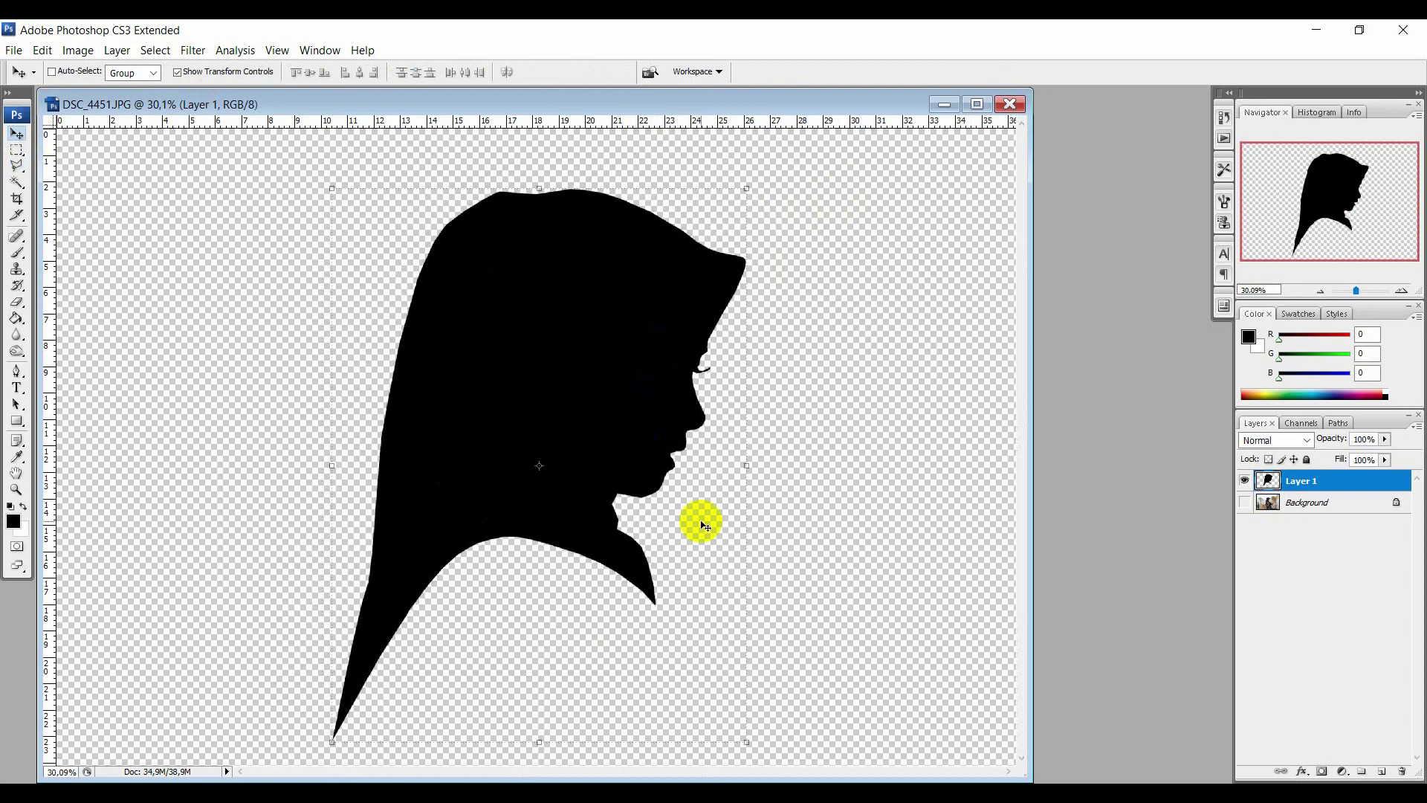
Bring the galaxy image 42474 from the SILUET folder into the document over the silhouette and scale it to 158.4%.
key(alt+Tab)
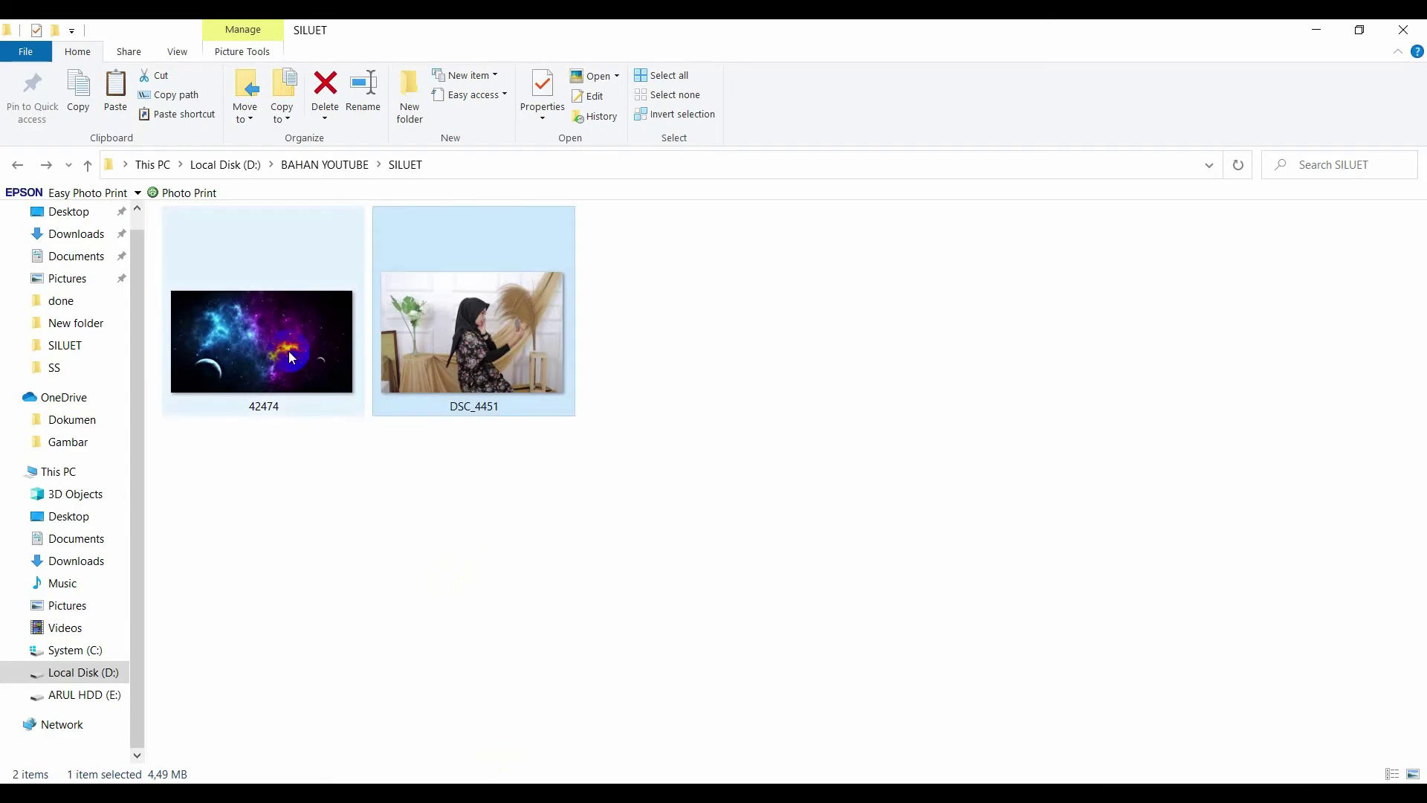
click(262, 364)
drag(262, 363, 502, 674)
drag(562, 781, 647, 521)
drag(698, 469, 713, 691)
drag(670, 567, 588, 324)
drag(818, 235, 1008, 180)
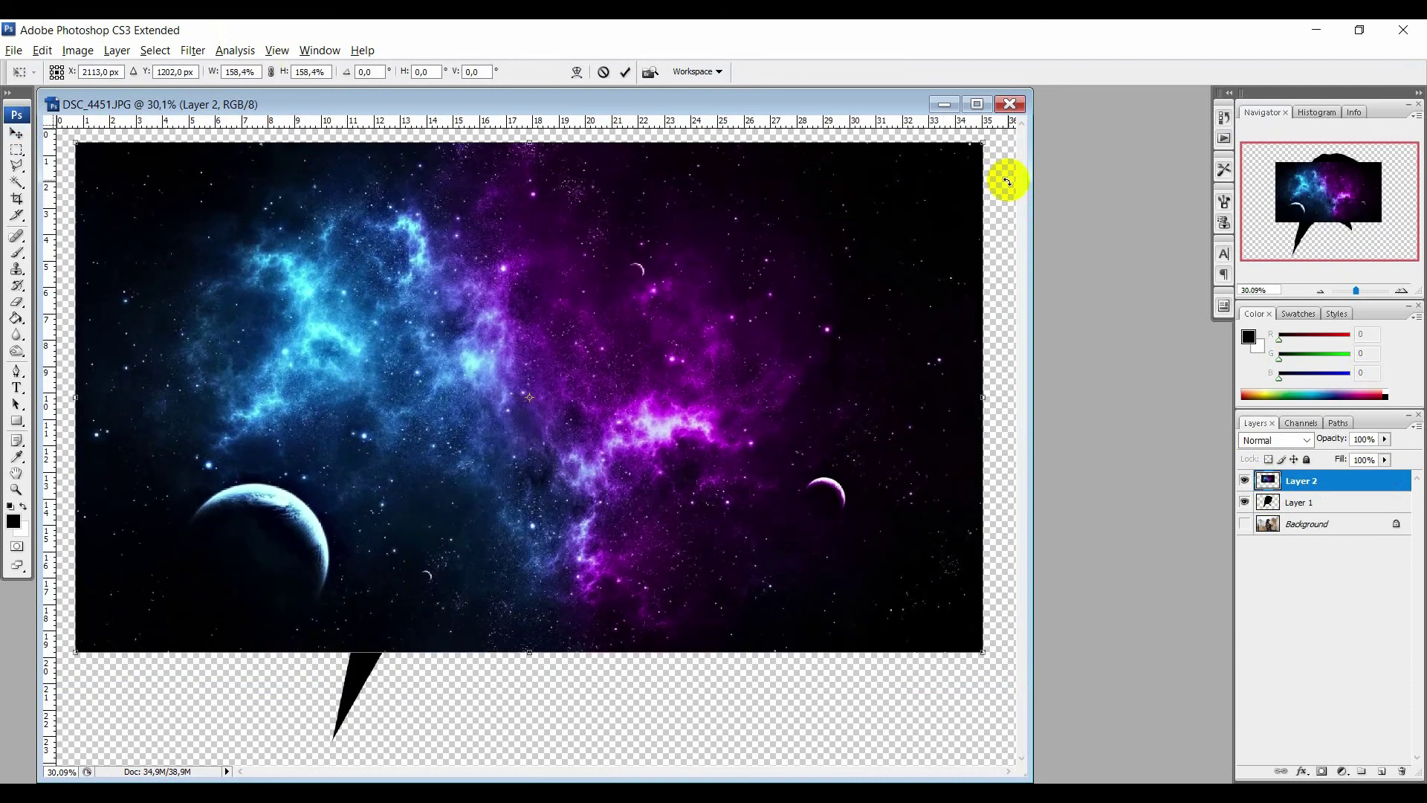
key(Return)
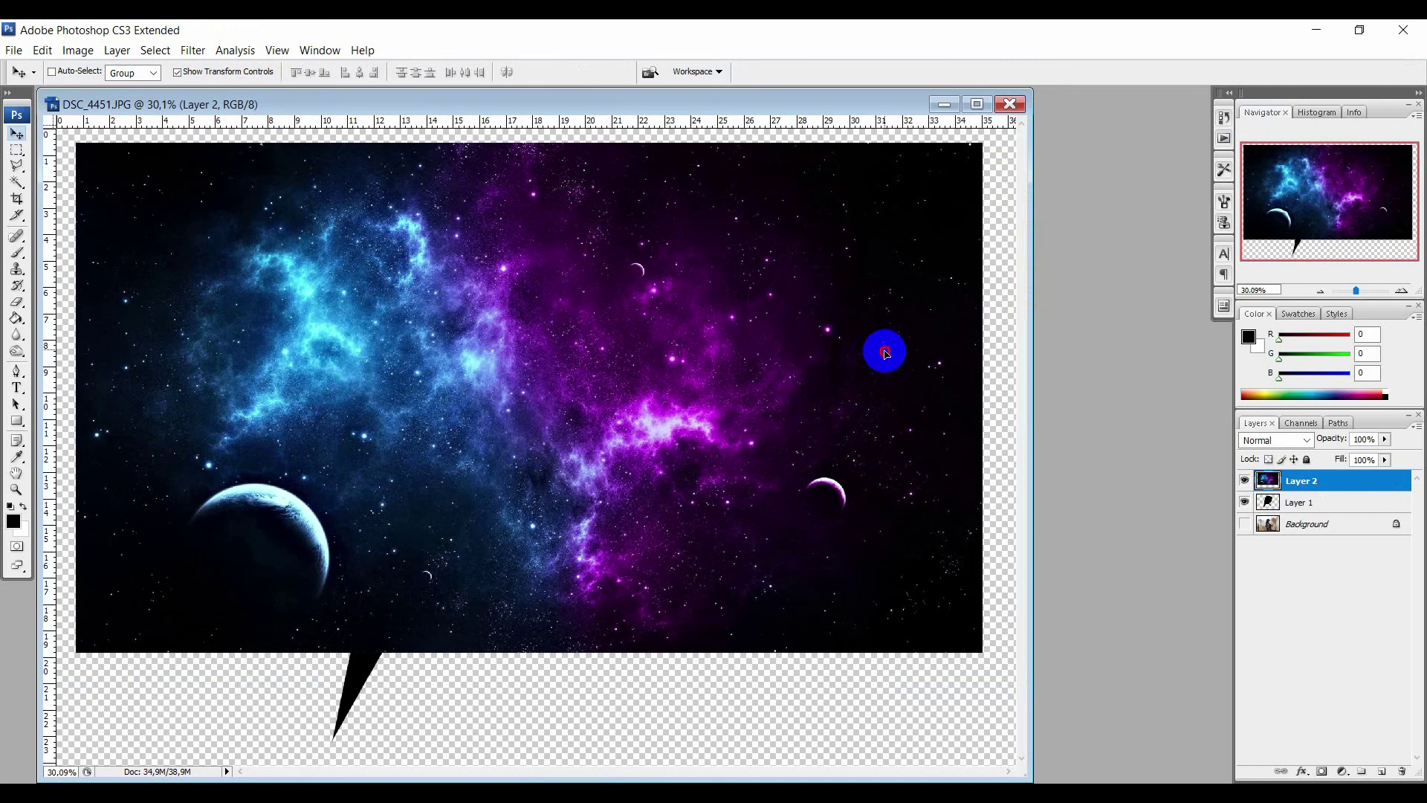
Move the galaxy image down over the silhouette and lower its layer opacity to 61%.
drag(885, 350, 884, 396)
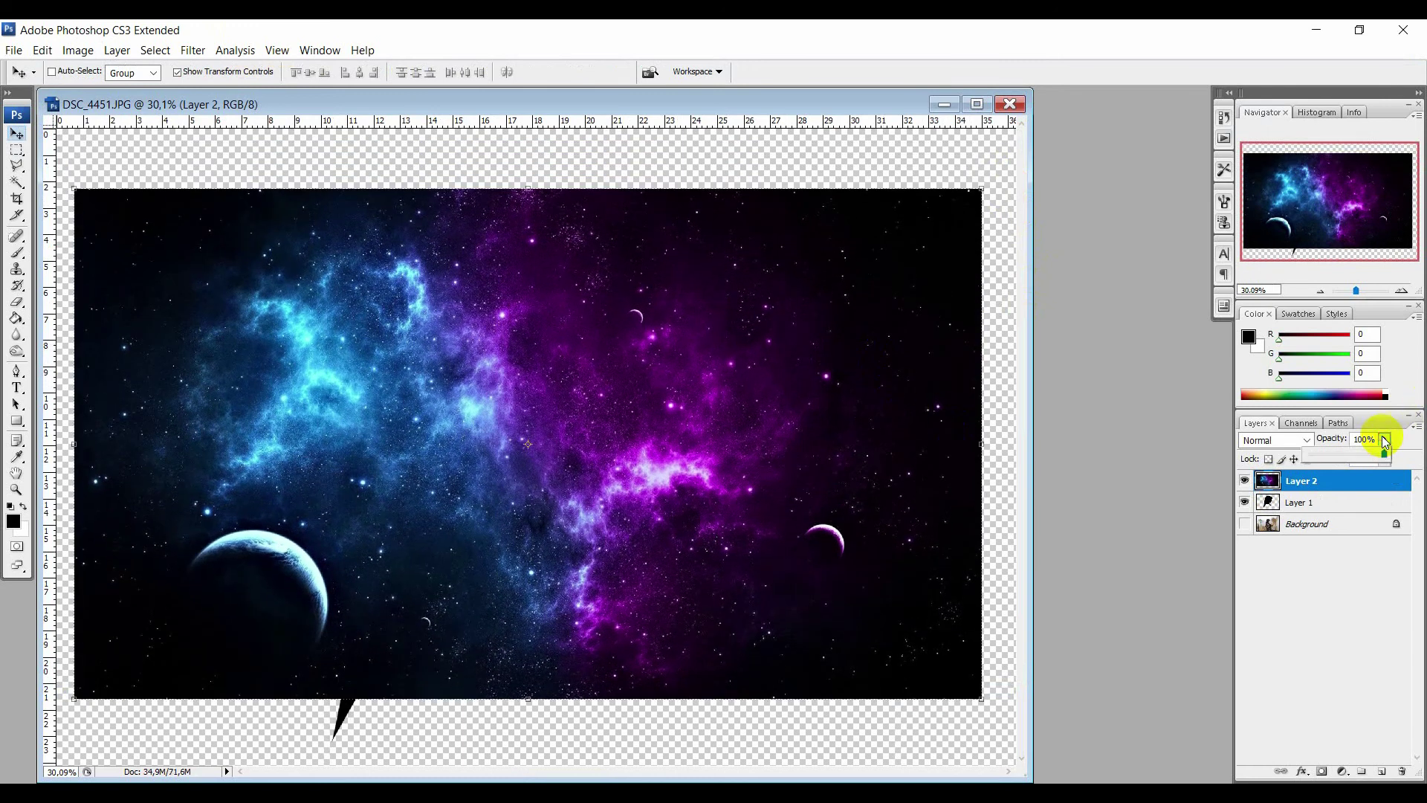
key(ctrl+alt+g)
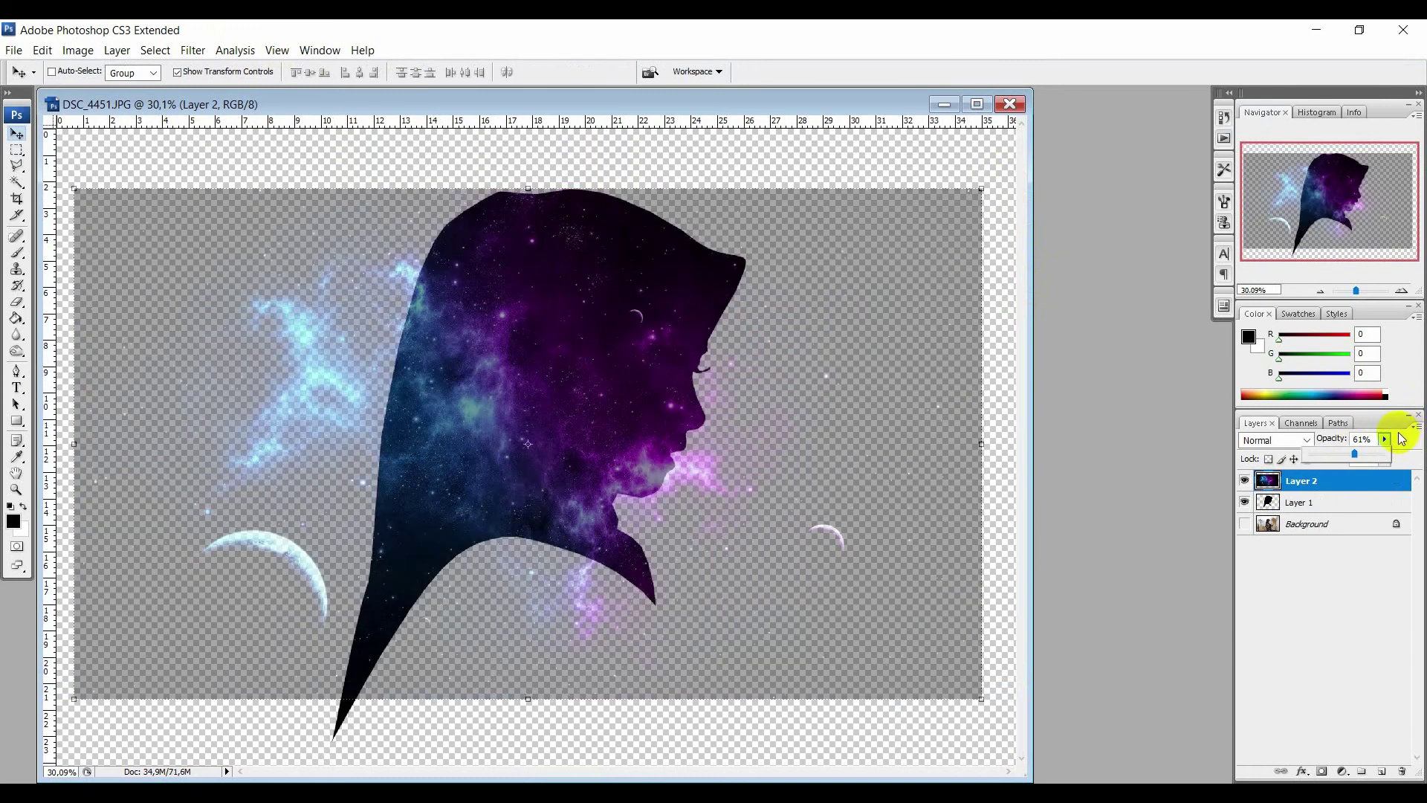
drag(688, 460, 684, 460)
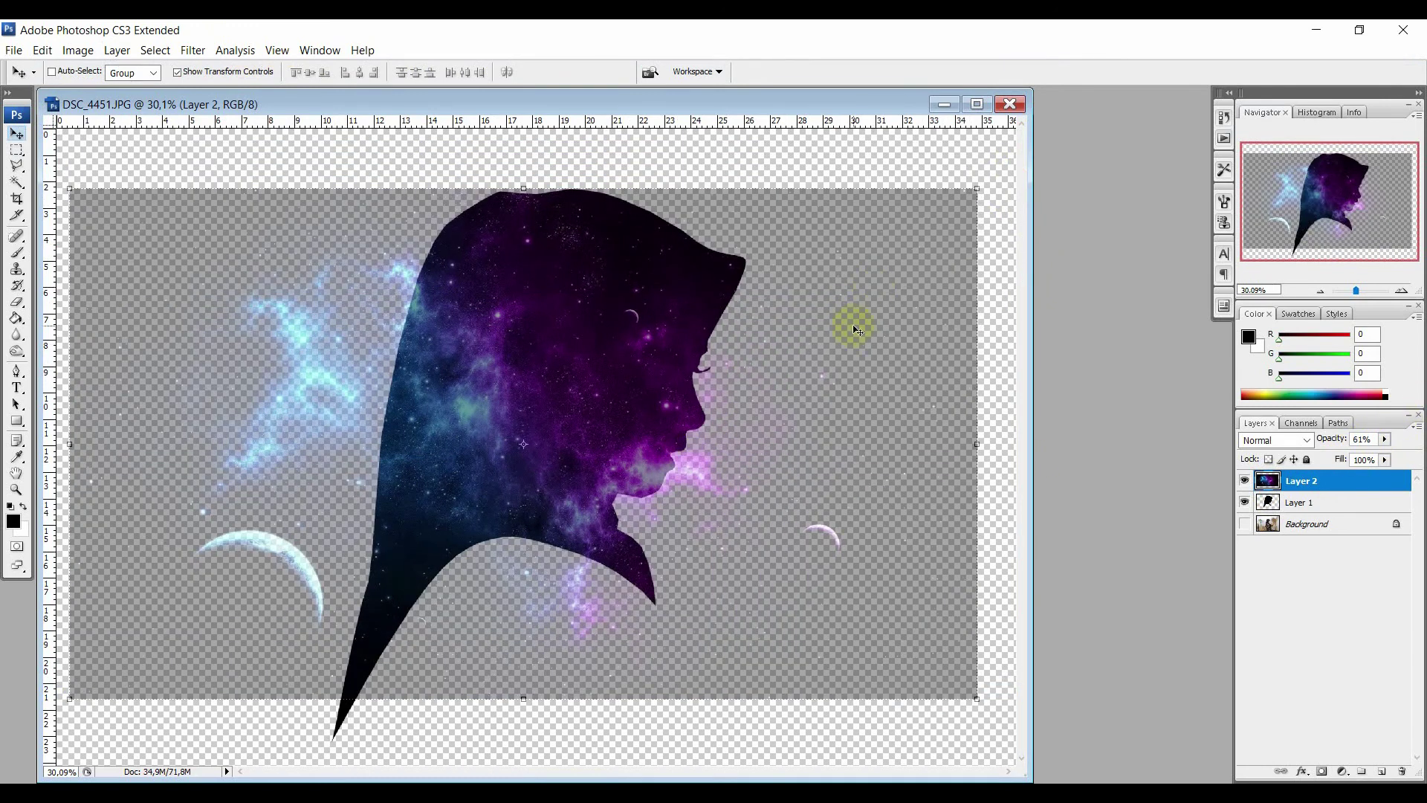
Rotate the galaxy image to about 70.4° and position it so the large crescent planet lies inside the back of the head.
click(976, 189)
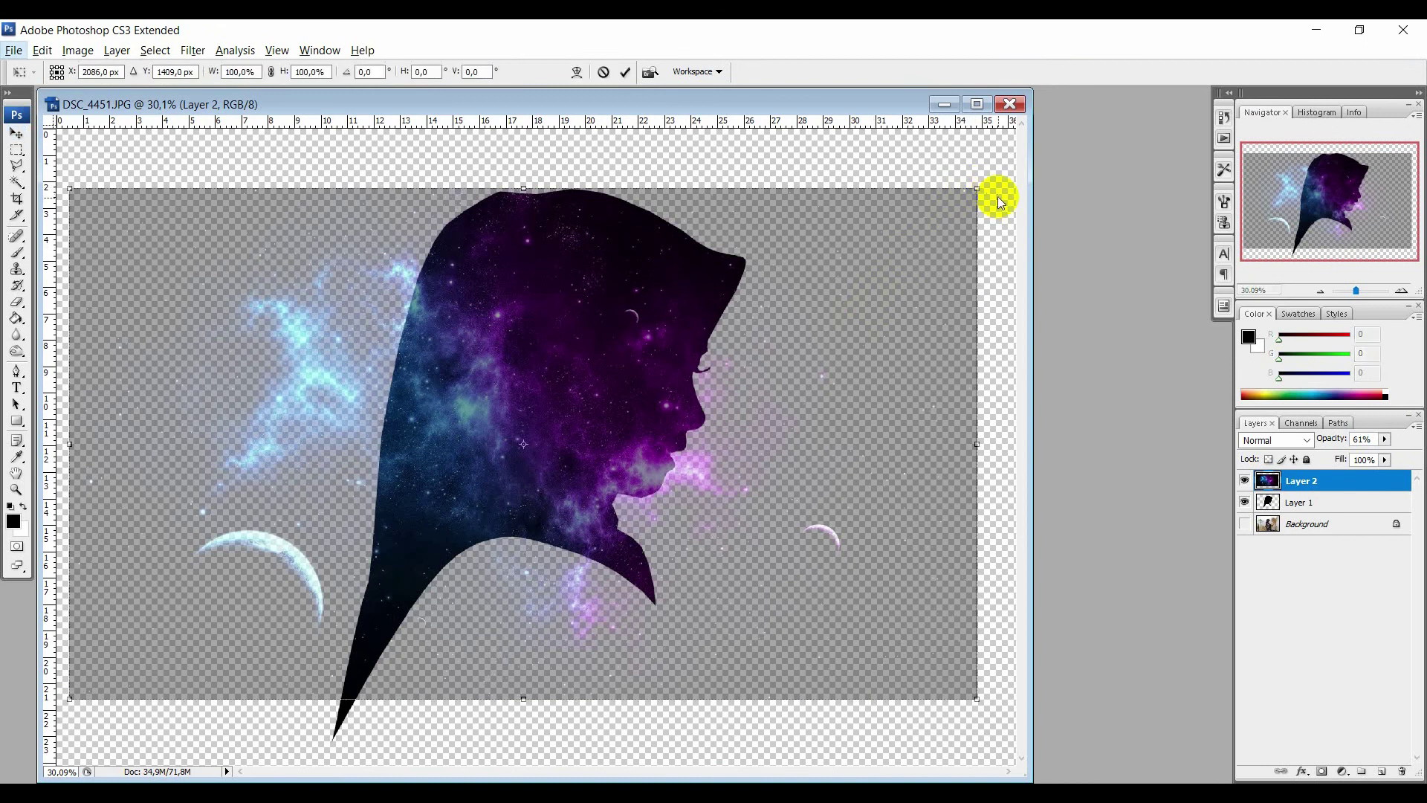
drag(993, 198, 890, 31)
drag(962, 204, 548, 468)
drag(720, 428, 681, 448)
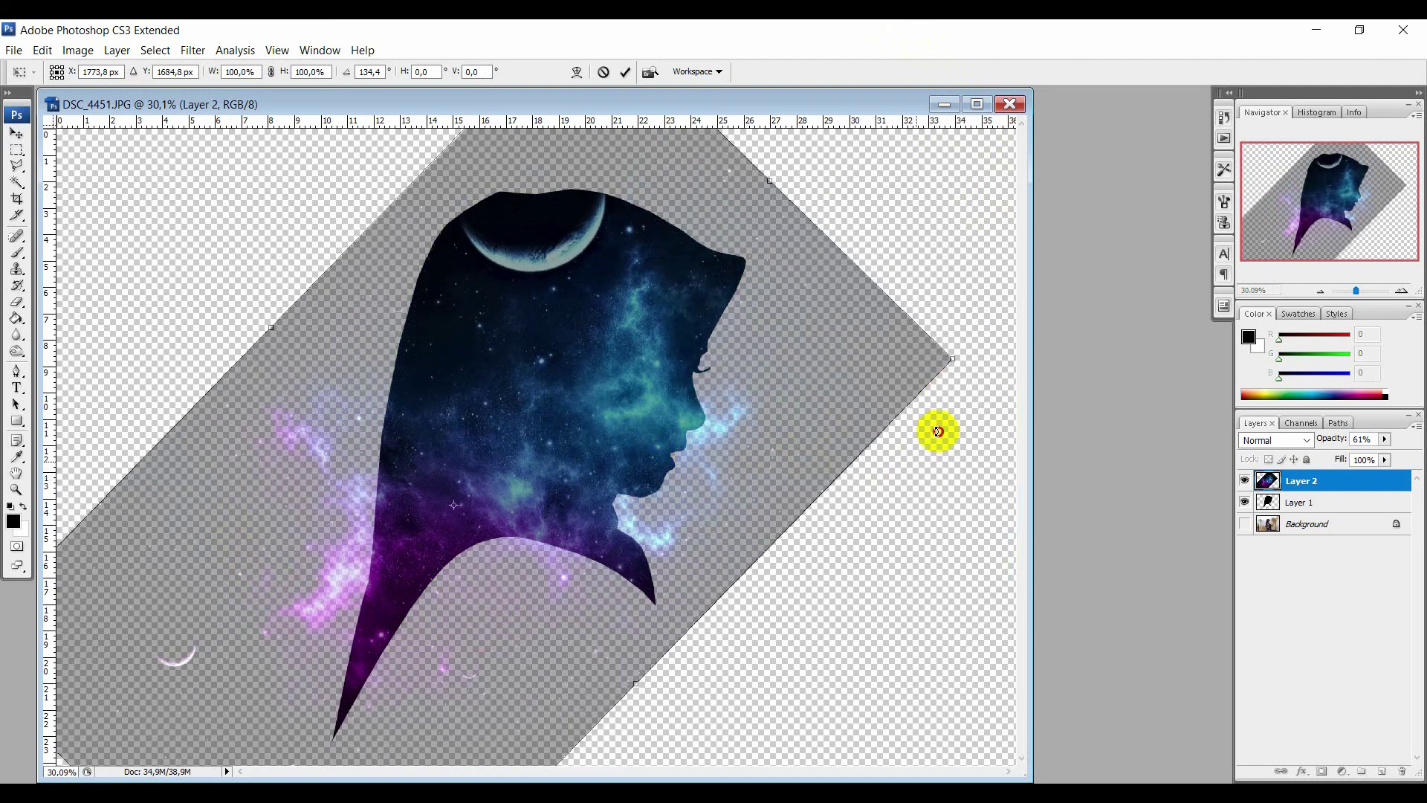
drag(940, 430, 572, 148)
drag(541, 384, 815, 453)
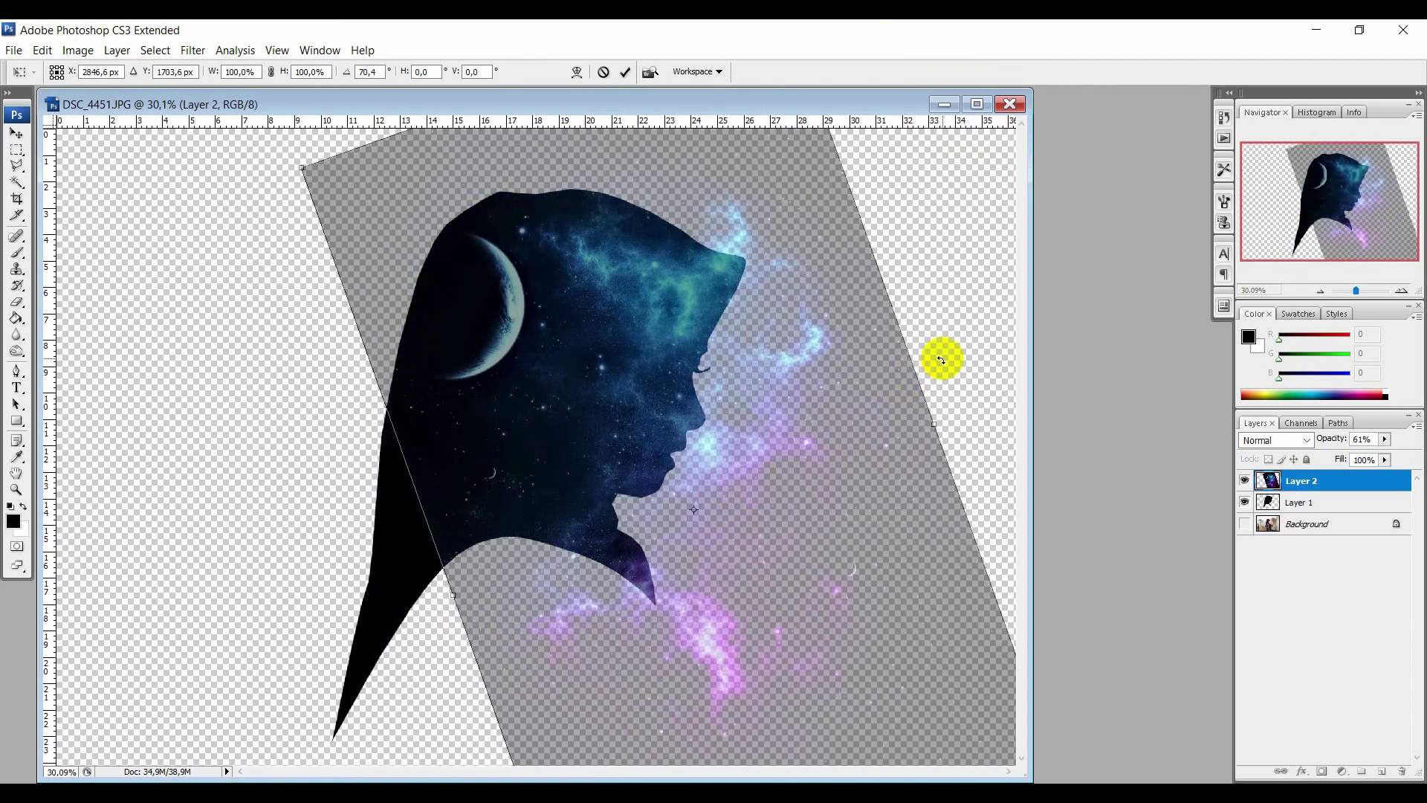
Refine the galaxy image to a 72.6° rotation and 92.5% scale, and shift it down and left over the silhouette.
drag(940, 360, 946, 369)
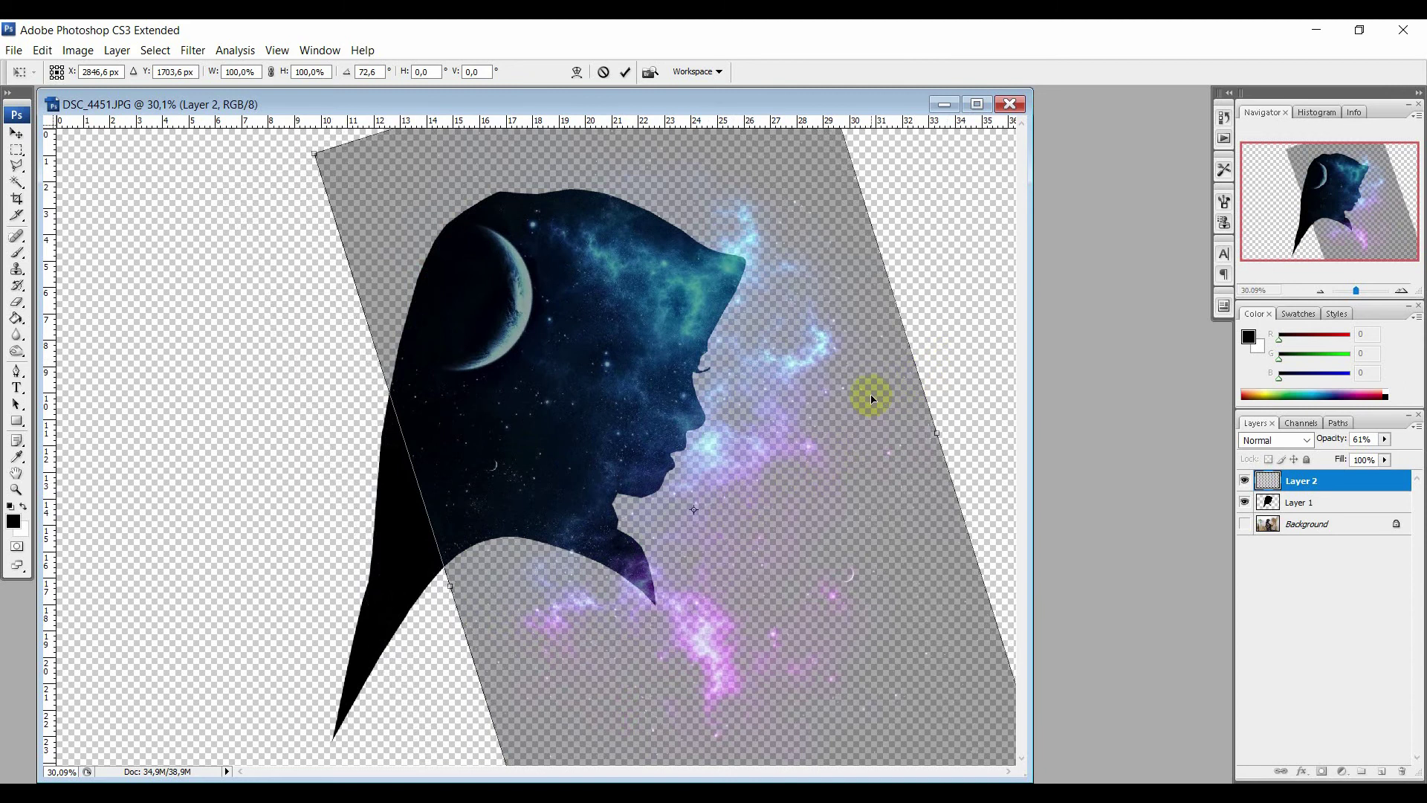
drag(763, 467, 756, 462)
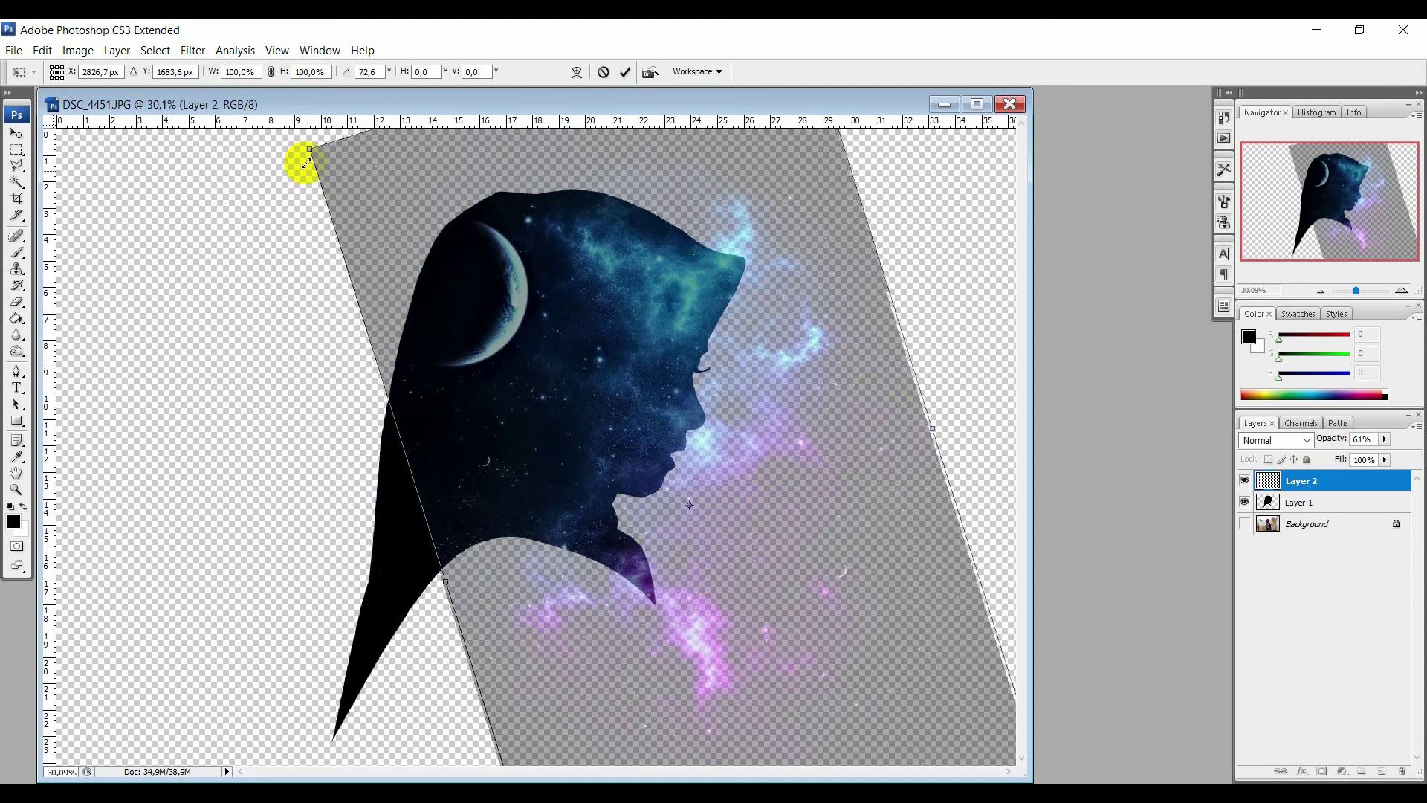
drag(308, 150, 347, 182)
key(Return)
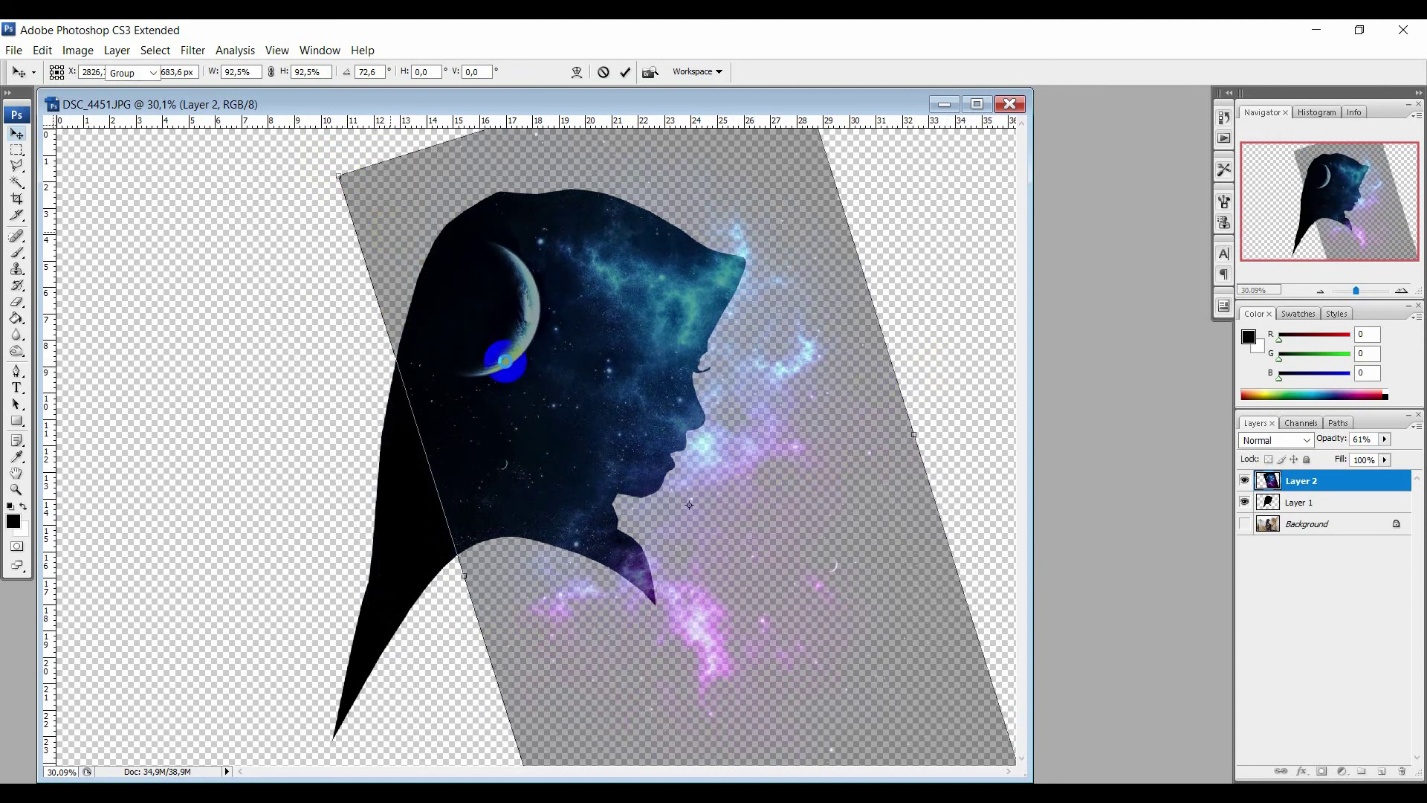
drag(564, 396, 539, 434)
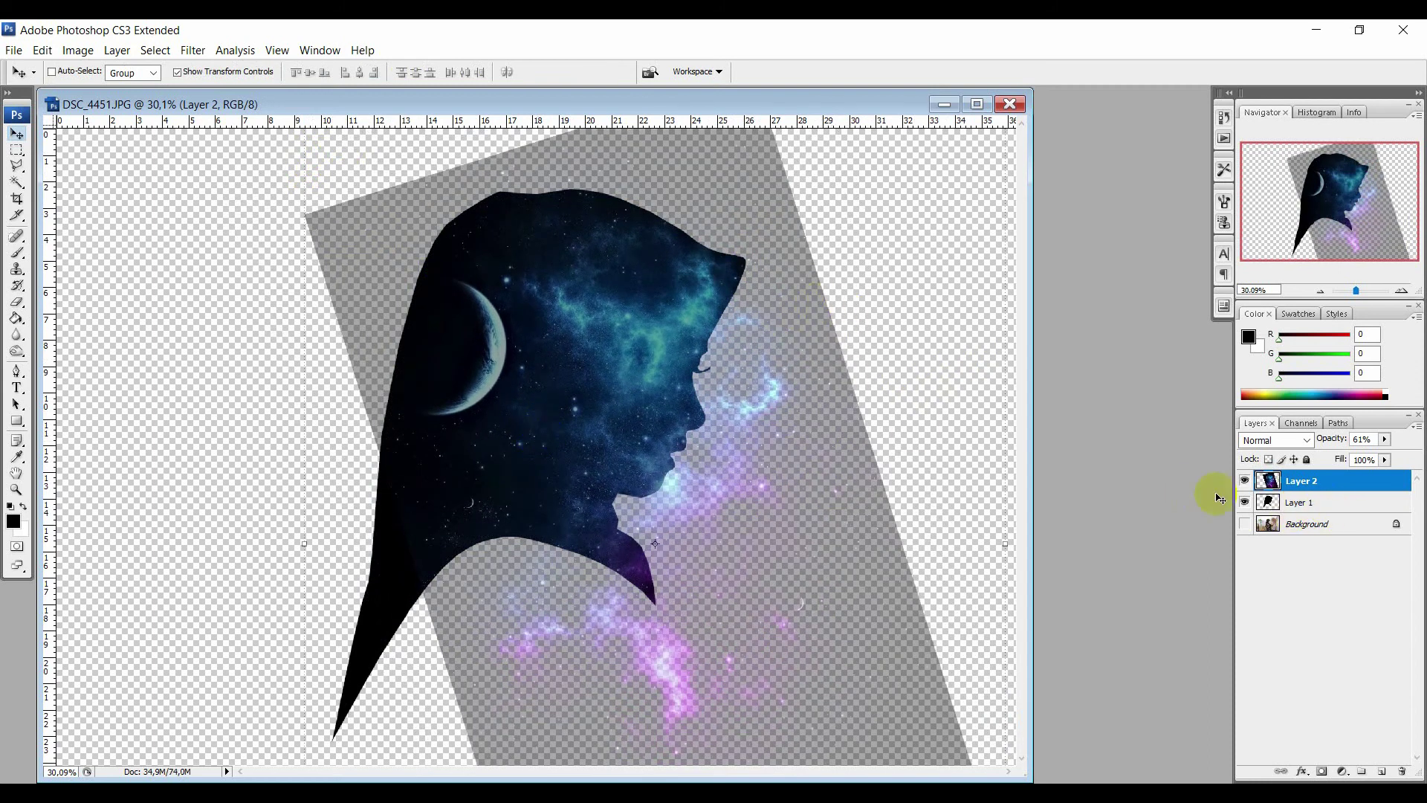
Select the silhouette shape on Layer 1 with the Magic Wand and copy that area of Layer 2 to a new layer.
click(1323, 504)
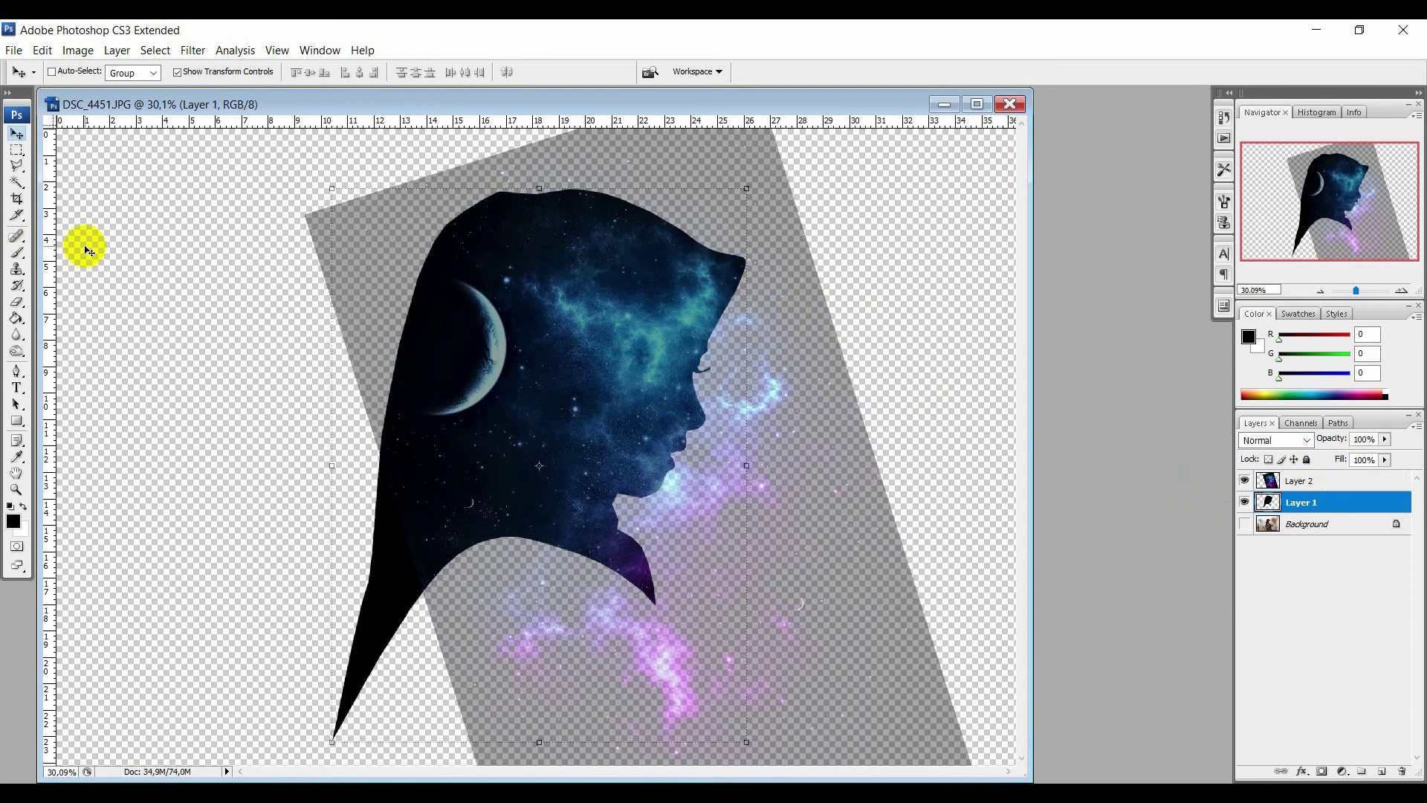
click(16, 182)
click(543, 449)
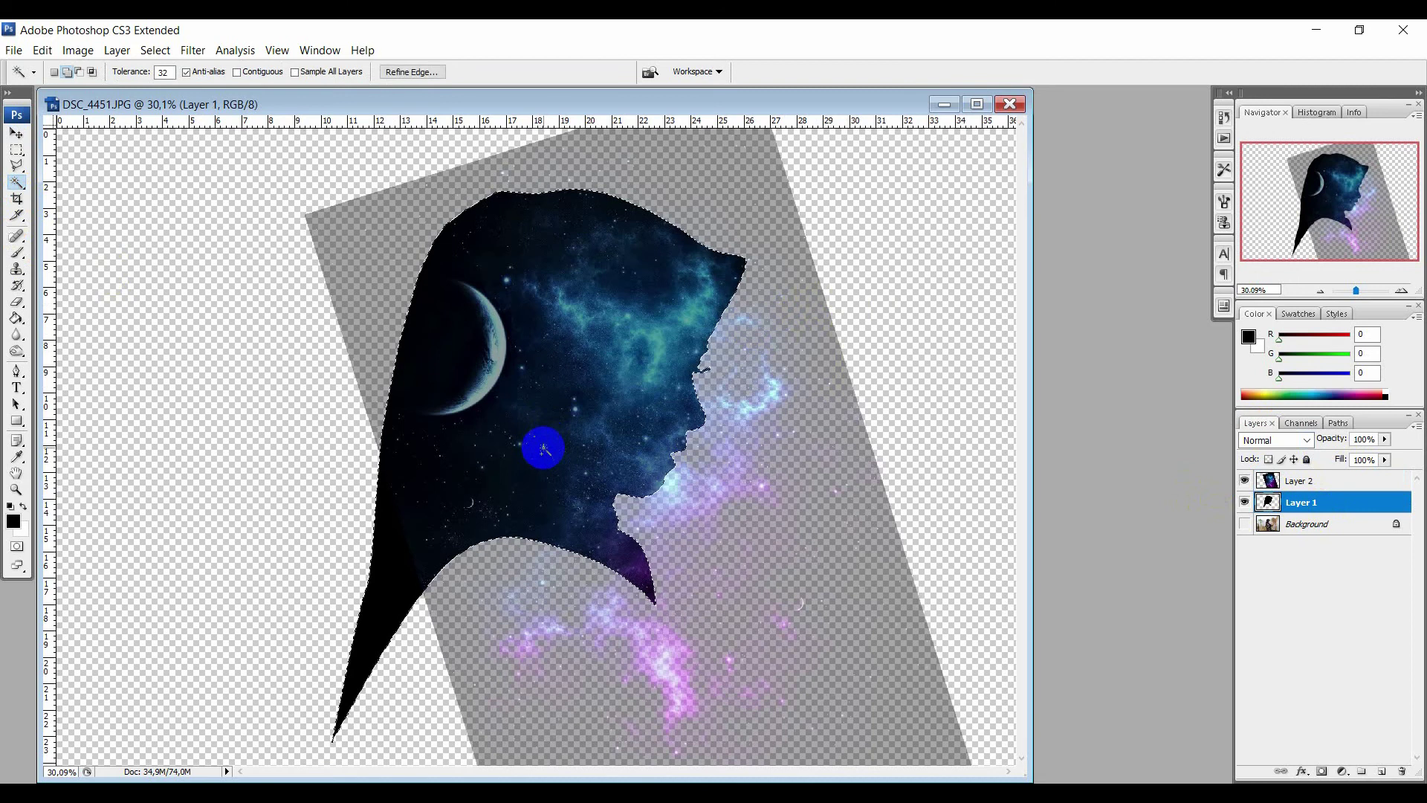
click(1344, 487)
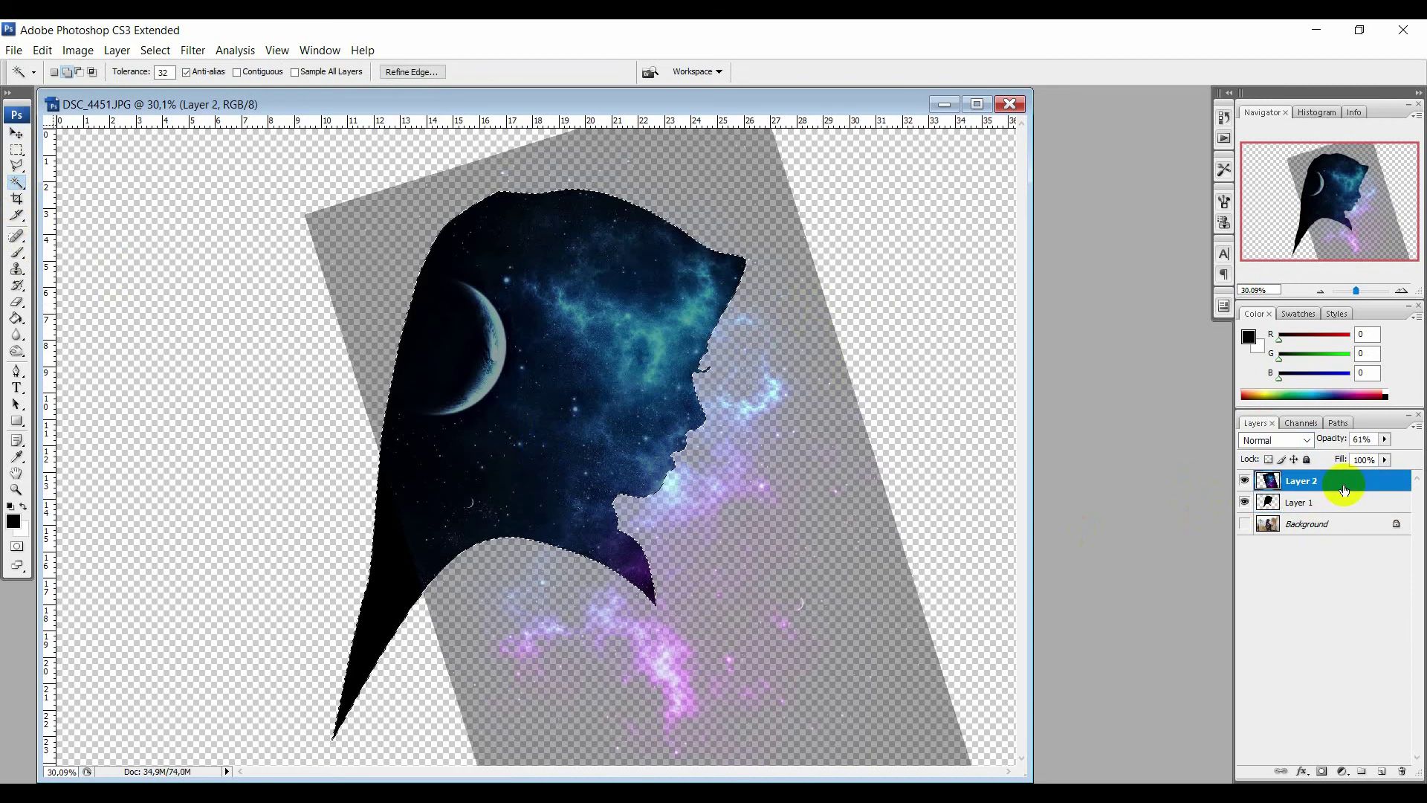
key(ctrl+j)
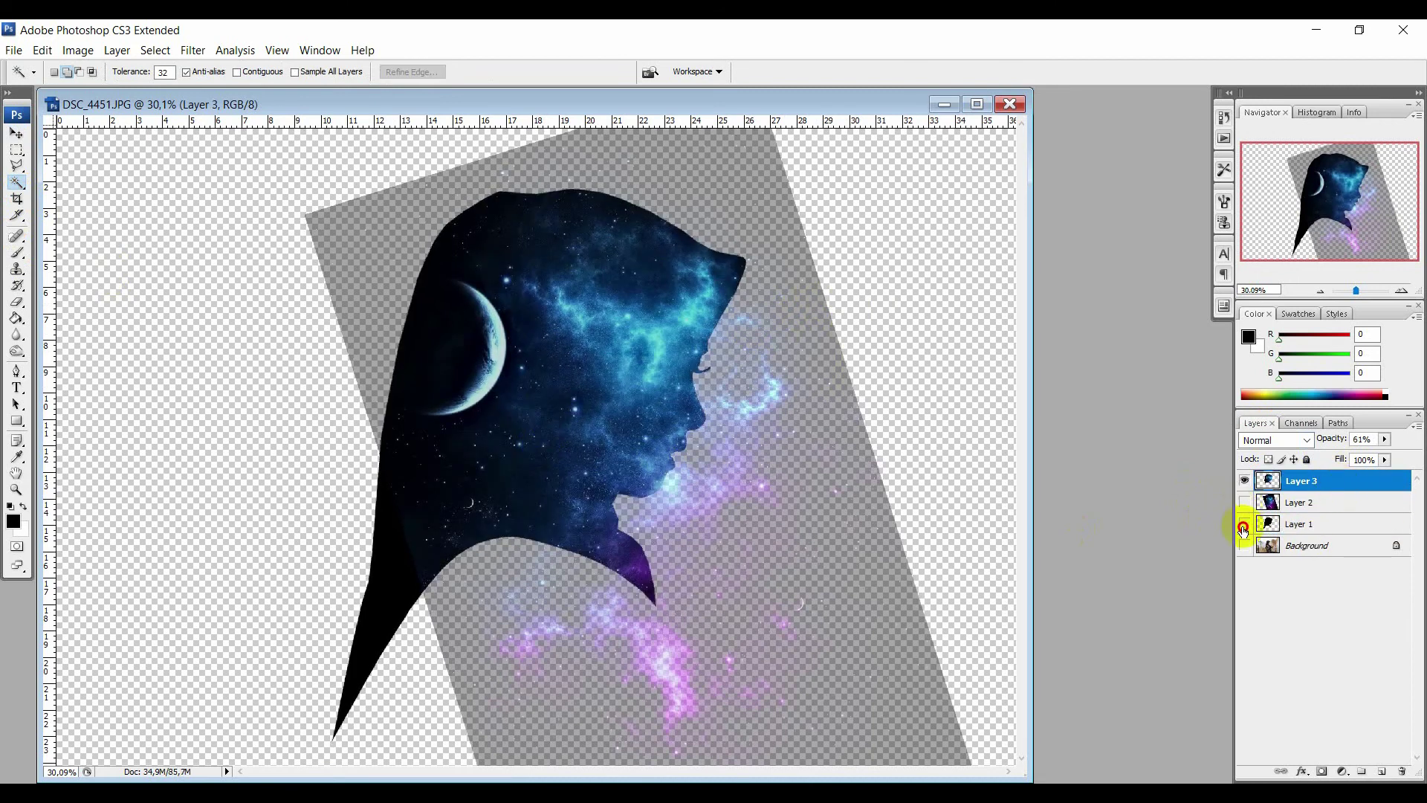
Hide the full galaxy image on Layer 2, keep Layer 1 visible, and set the cut-out galaxy layer's opacity to 100%.
click(1243, 526)
click(1243, 524)
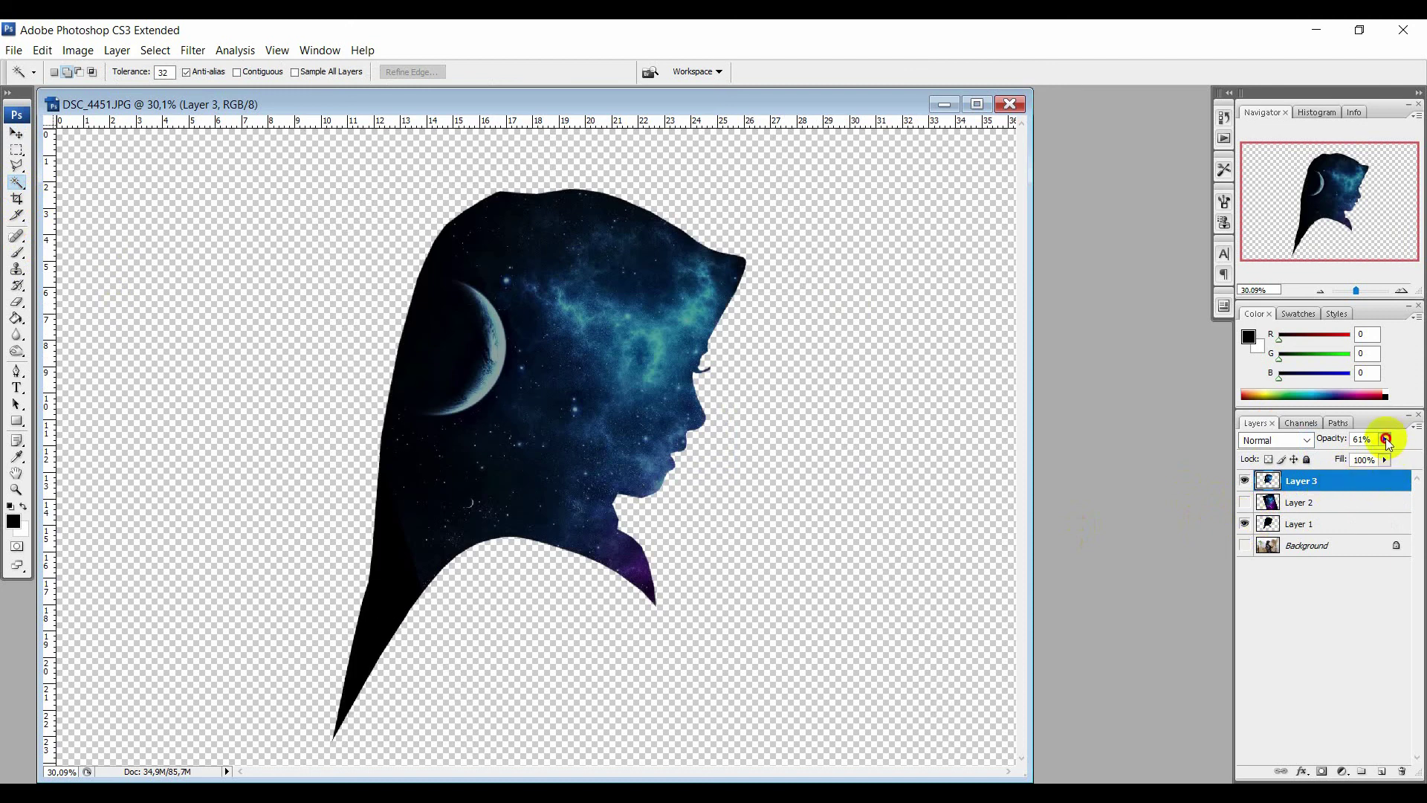
drag(1385, 438, 1411, 463)
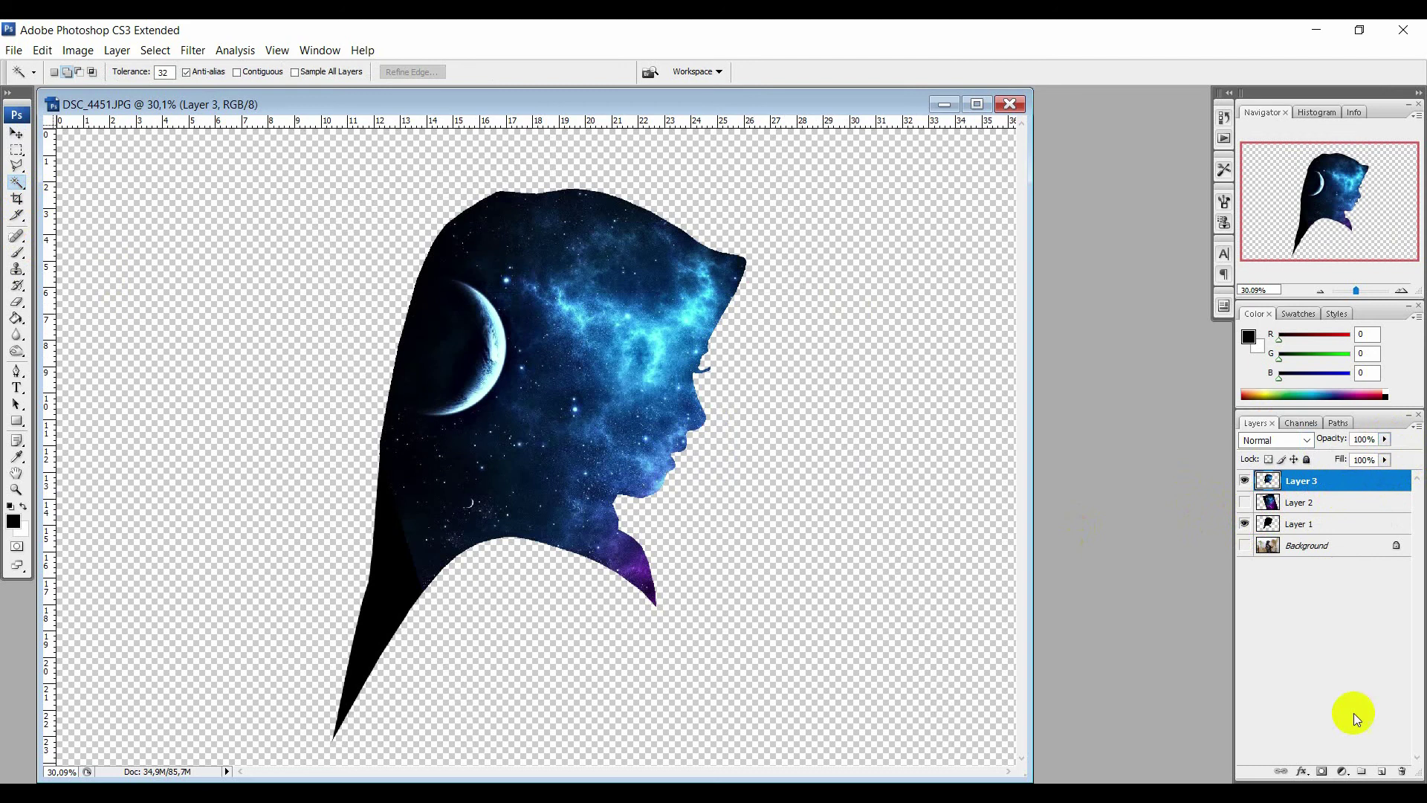
click(1345, 770)
click(1198, 534)
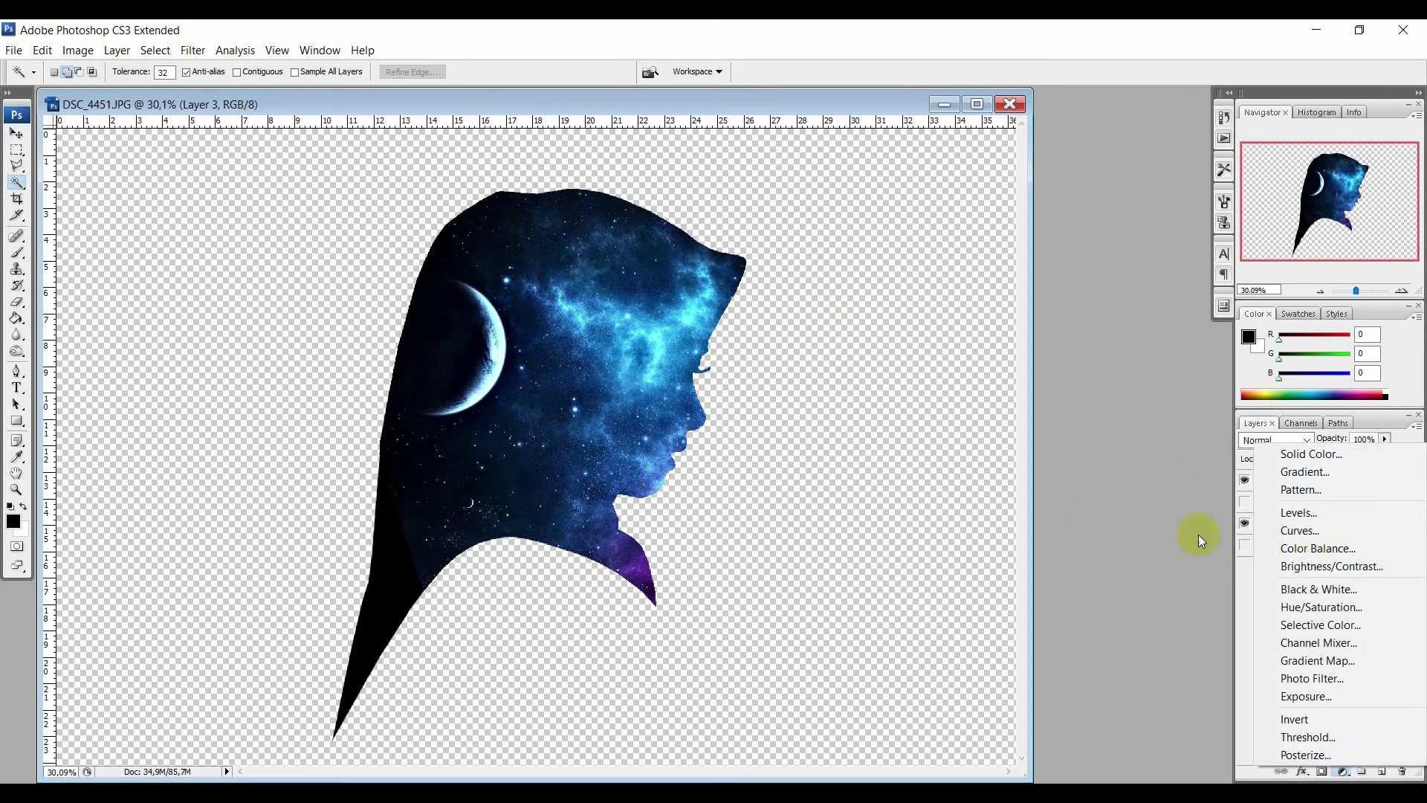
click(1309, 496)
drag(1308, 496, 1391, 775)
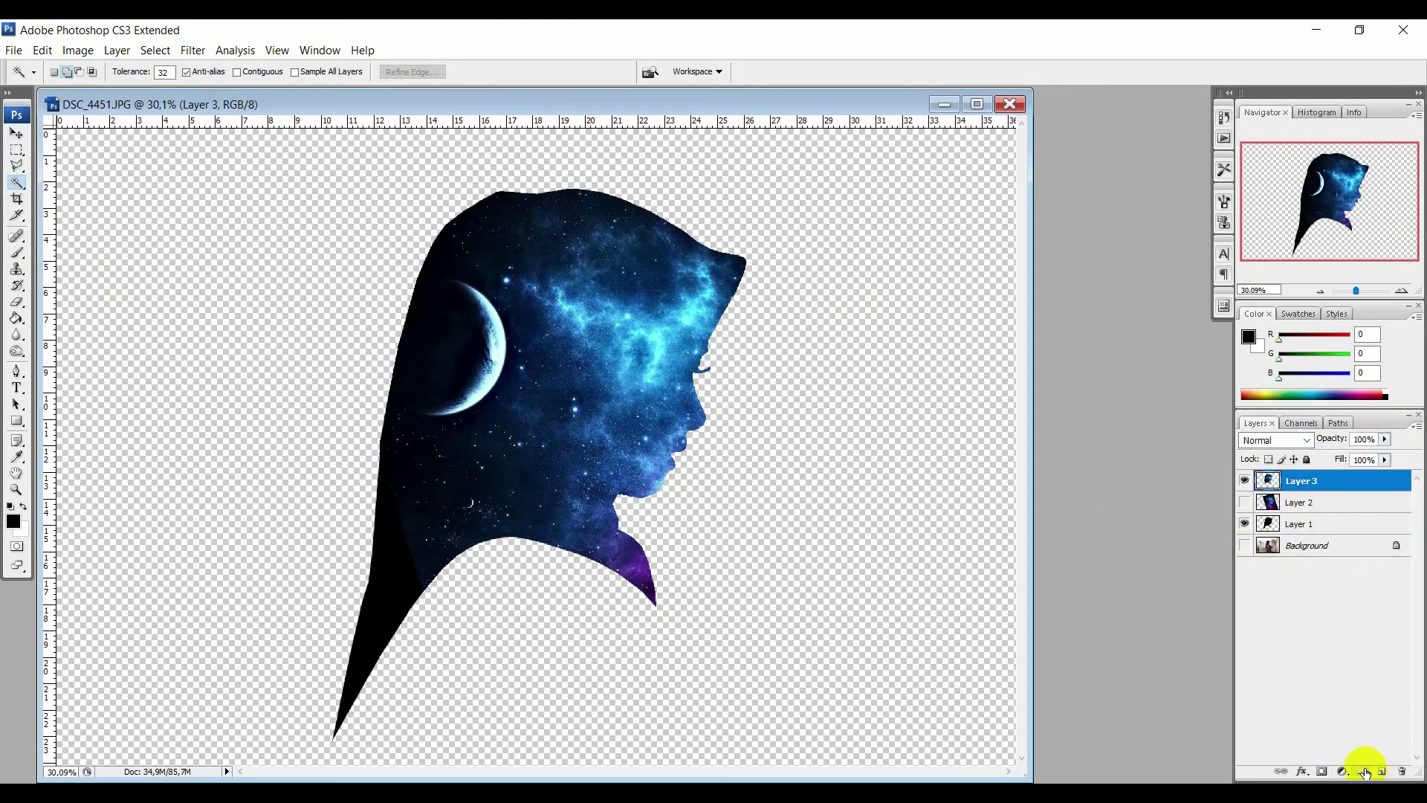
Add a layer mask to Layer 3 and brush black over the galaxy's hard edge near the silhouette's lower back tail.
click(1325, 769)
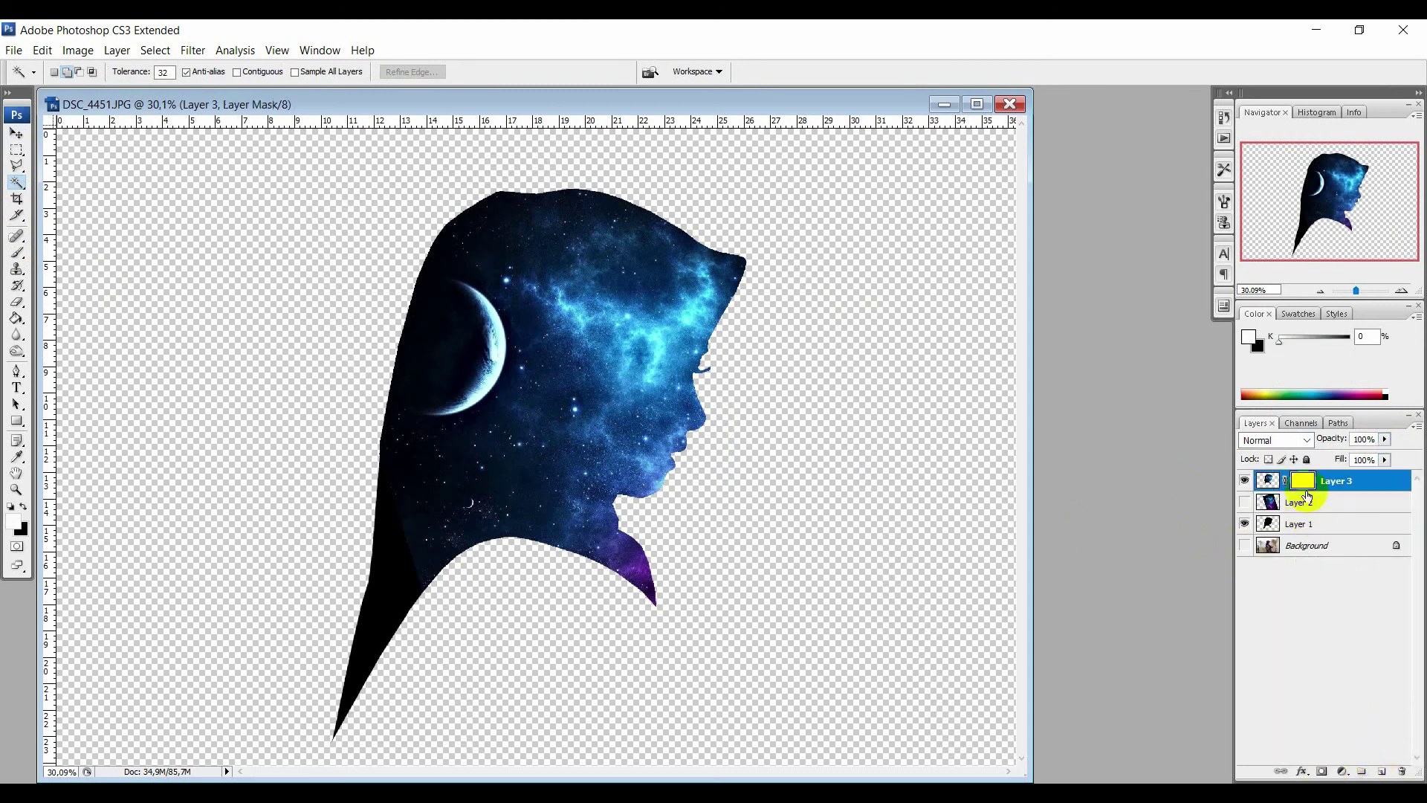
click(17, 252)
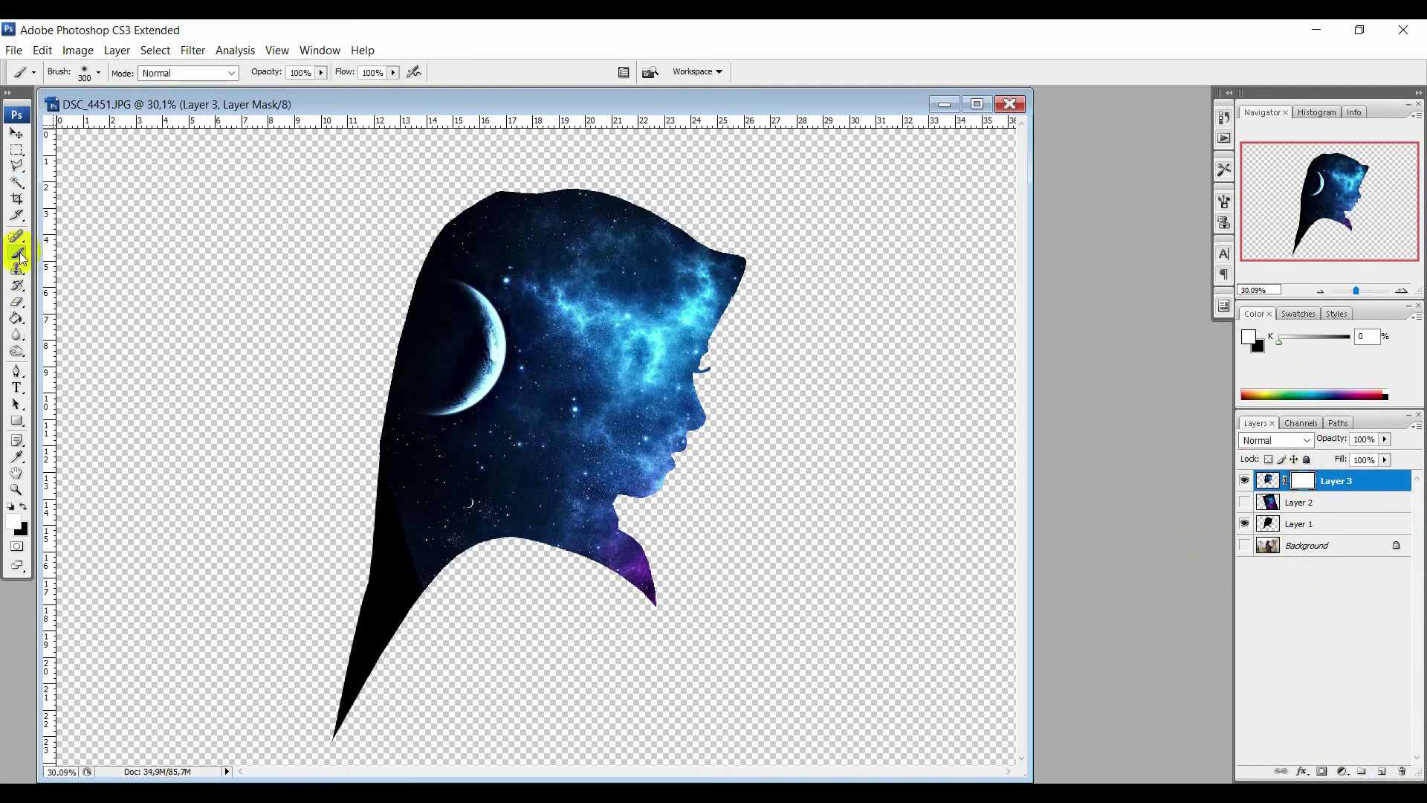
click(23, 509)
mouse_move(382, 582)
mouse_down()
mouse_move(401, 592)
mouse_move(376, 542)
mouse_move(364, 572)
mouse_move(346, 494)
mouse_move(324, 727)
mouse_up()
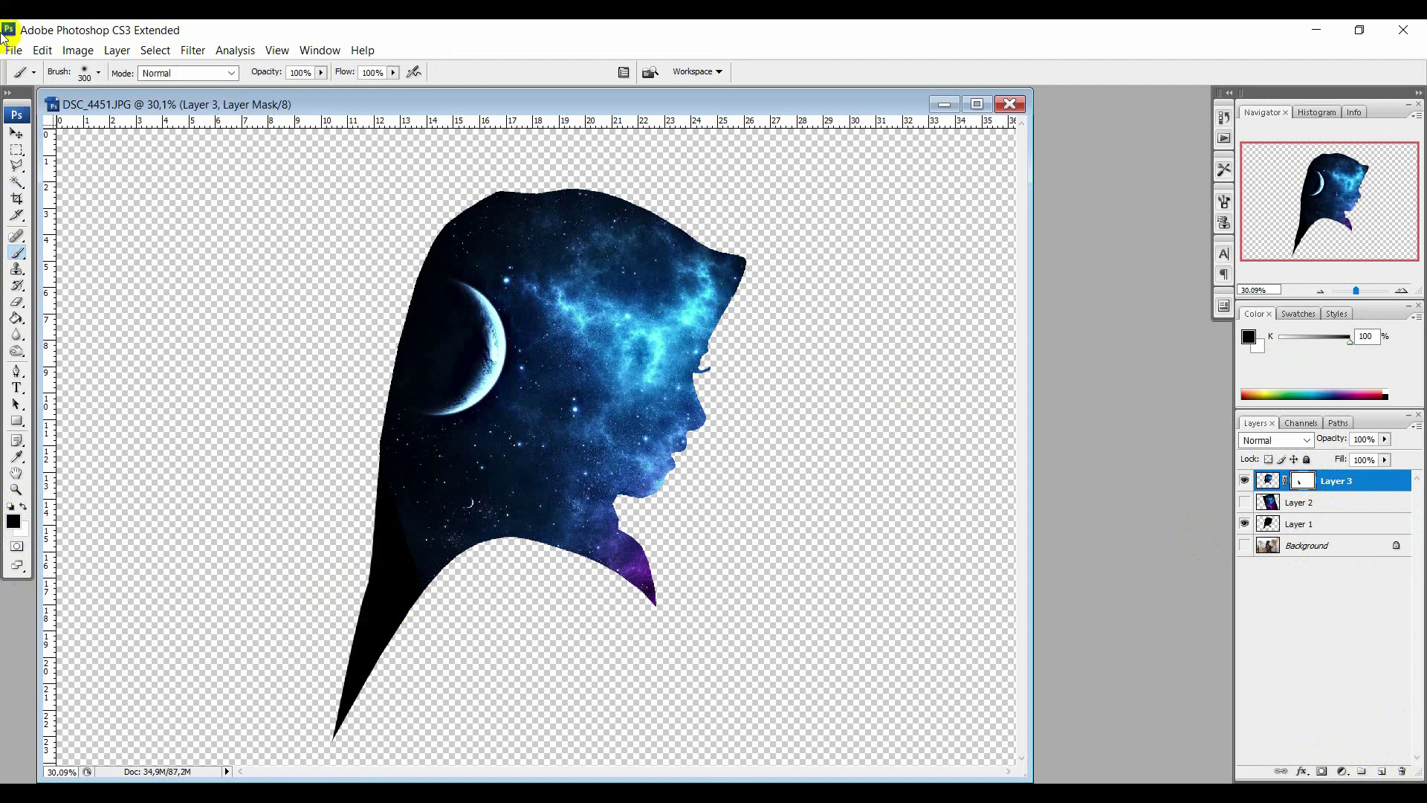
Add a Brightness/Contrast adjustment layer above Layer 3 with brightness -35 and contrast -37.
click(16, 134)
click(1267, 480)
click(1342, 772)
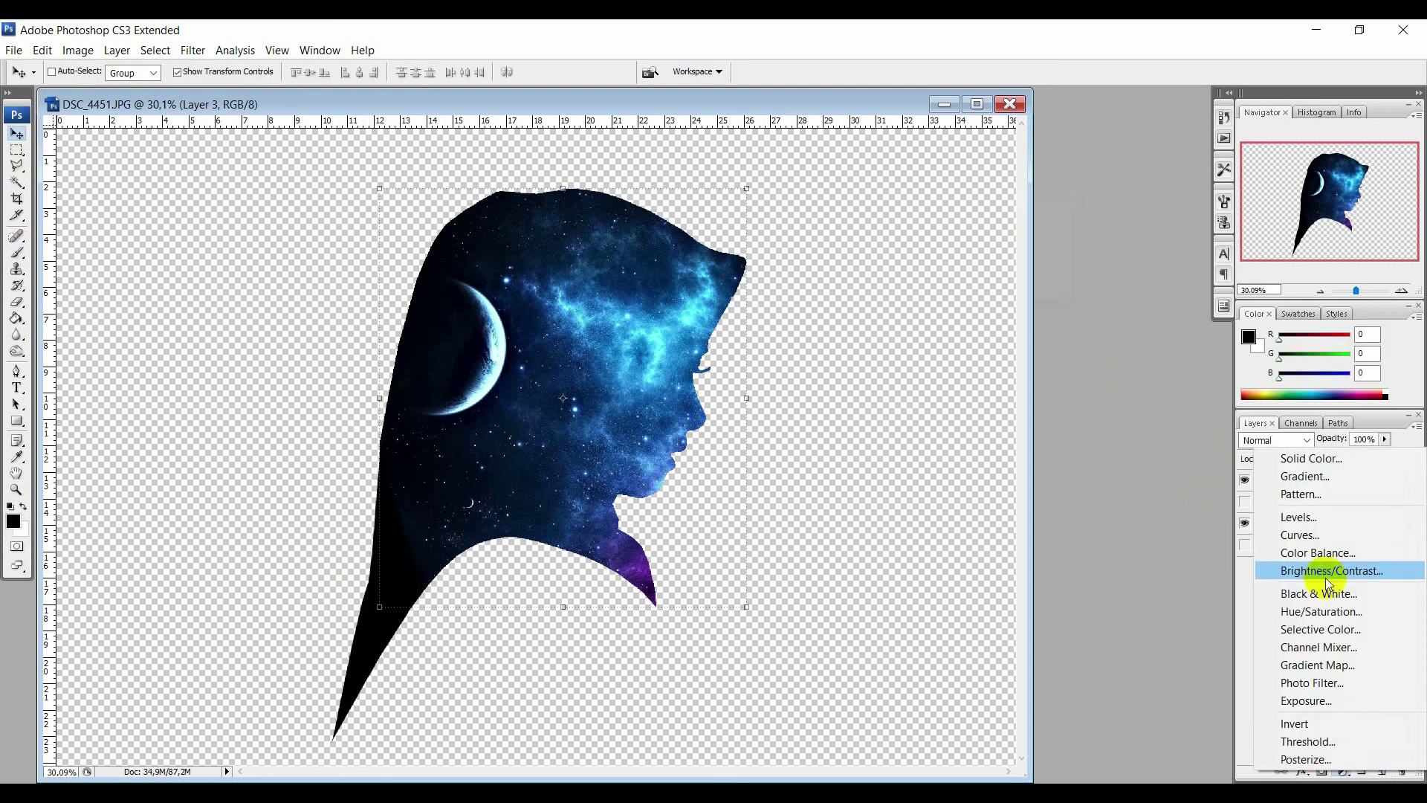
click(1320, 571)
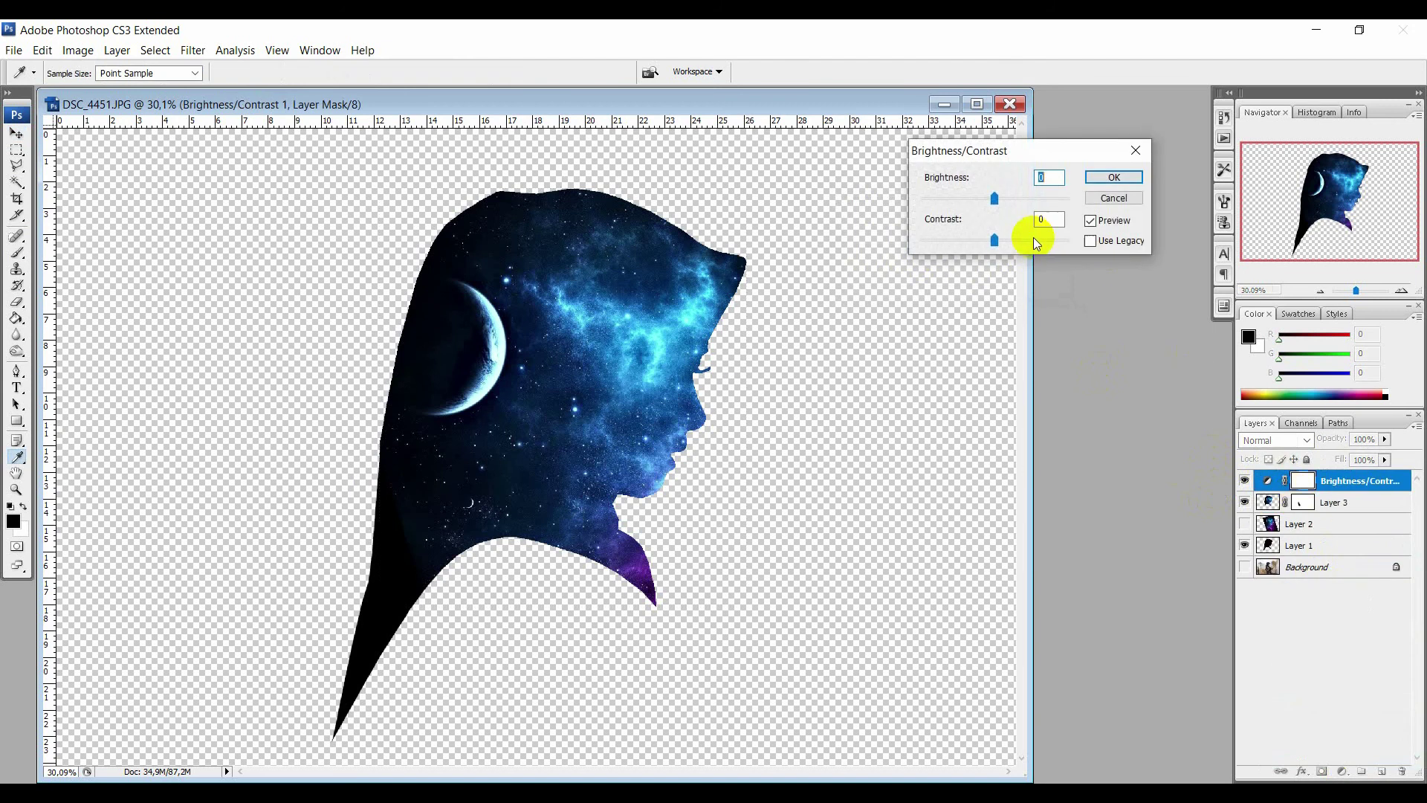
mouse_move(983, 200)
mouse_down()
mouse_move(961, 242)
mouse_move(940, 242)
mouse_move(975, 207)
mouse_up()
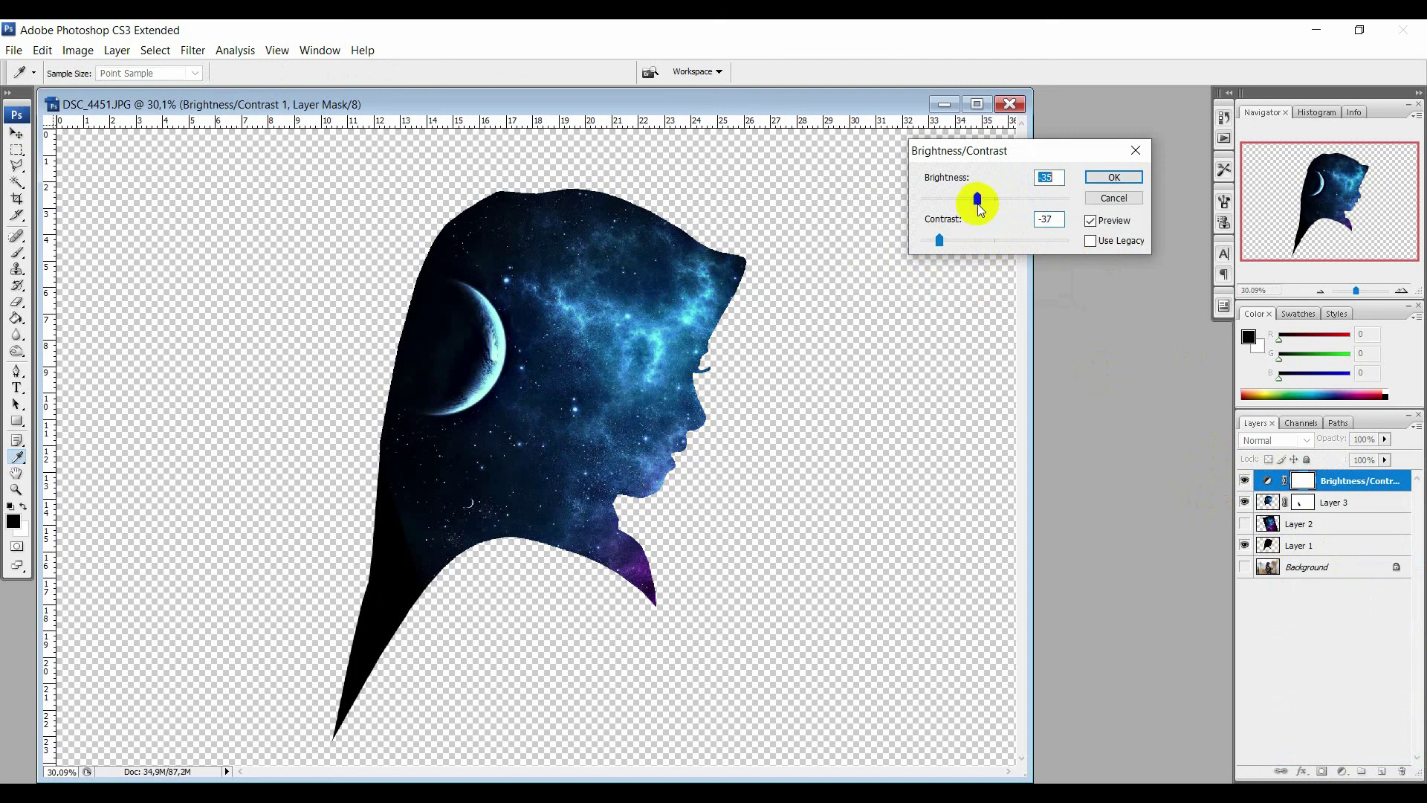
click(1117, 176)
key(v)
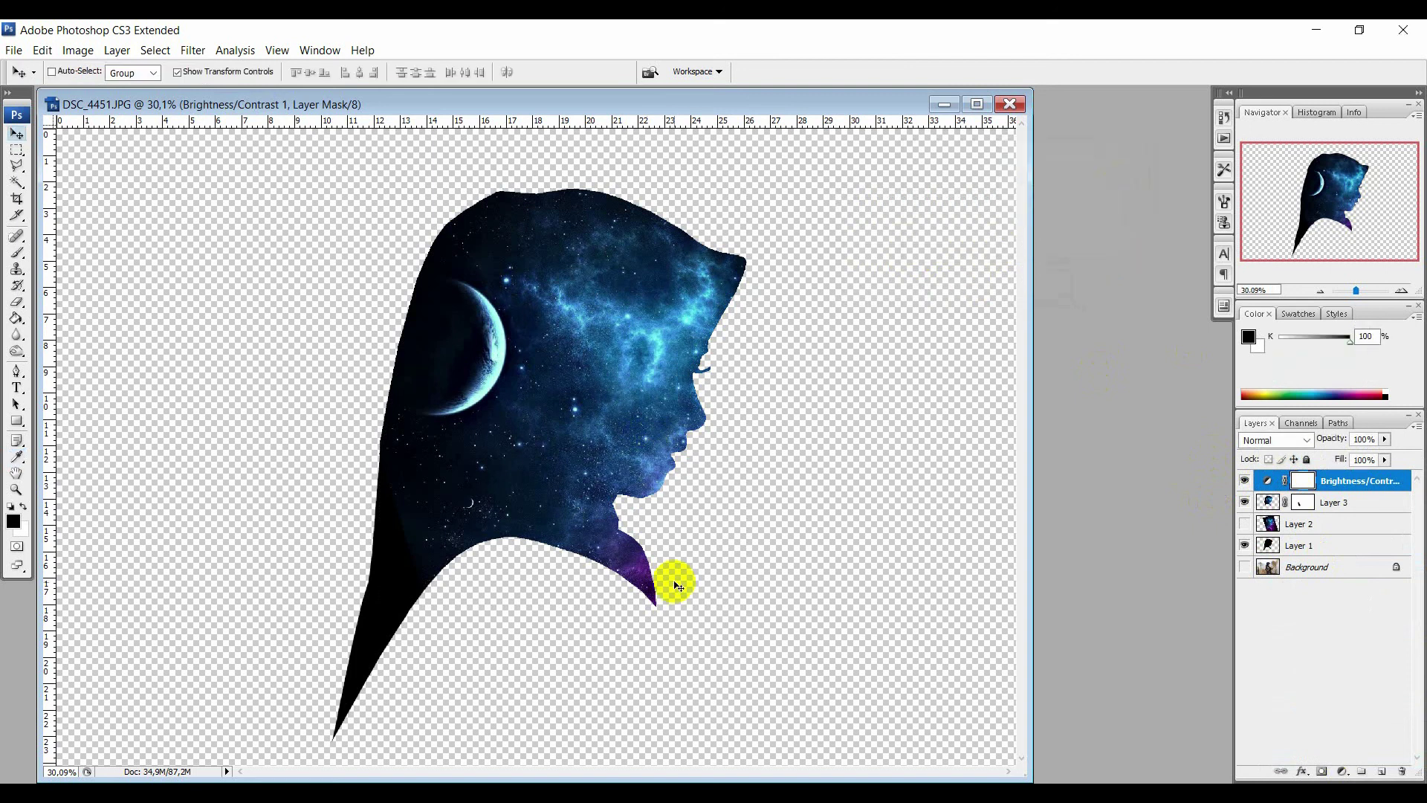
Select Layer 3 and Layer 1 together and shift the galaxy silhouette slightly up and to the right.
click(1334, 503)
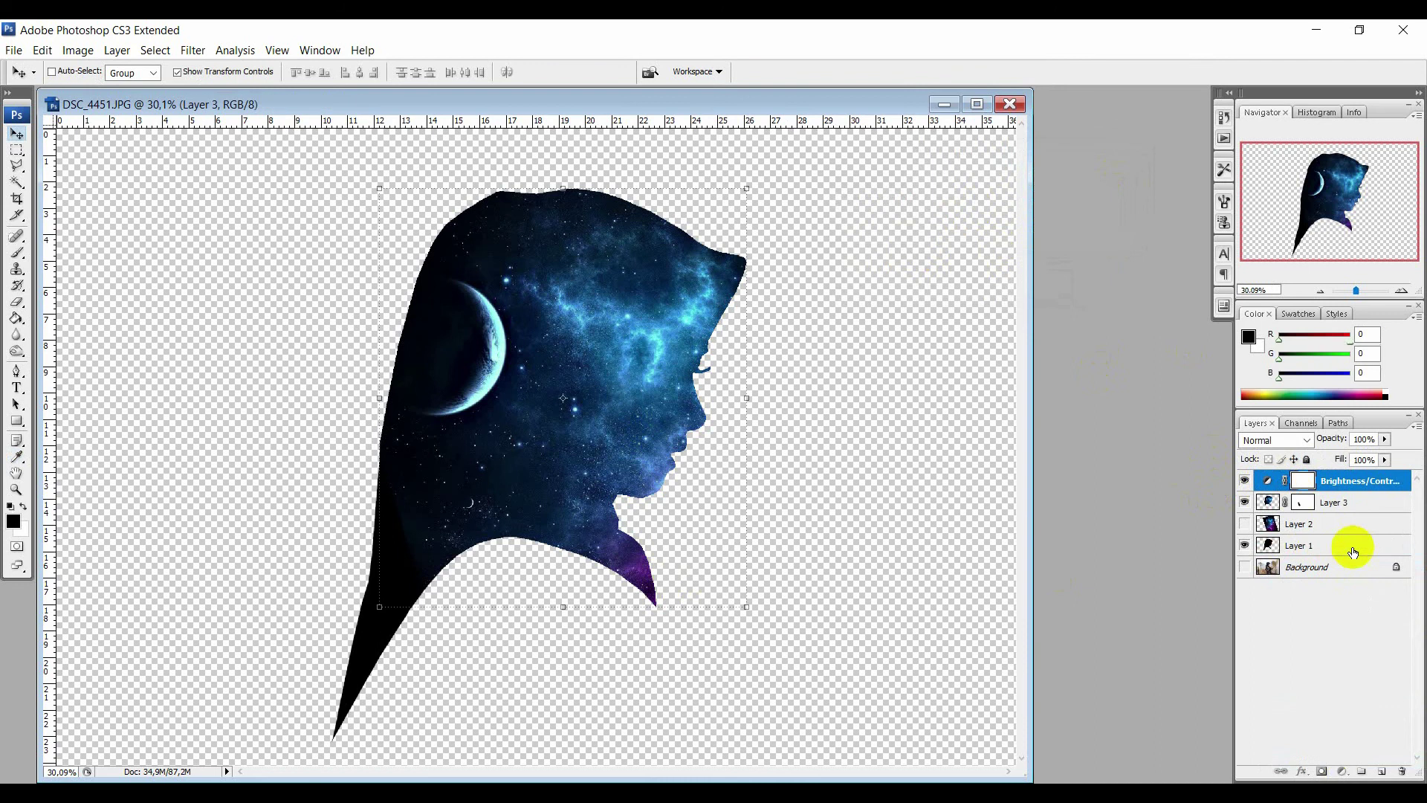
ctrl+click(1326, 545)
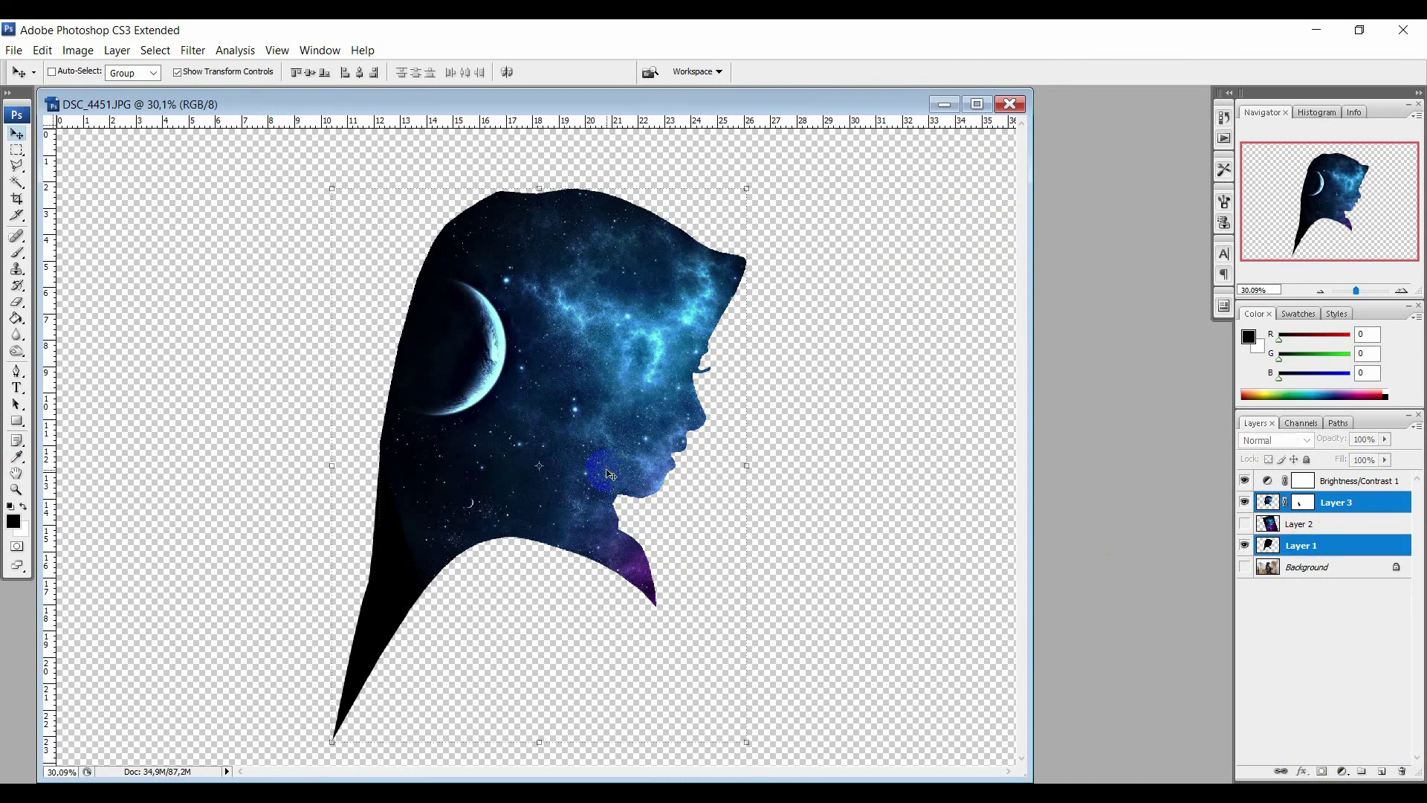
drag(607, 473, 619, 462)
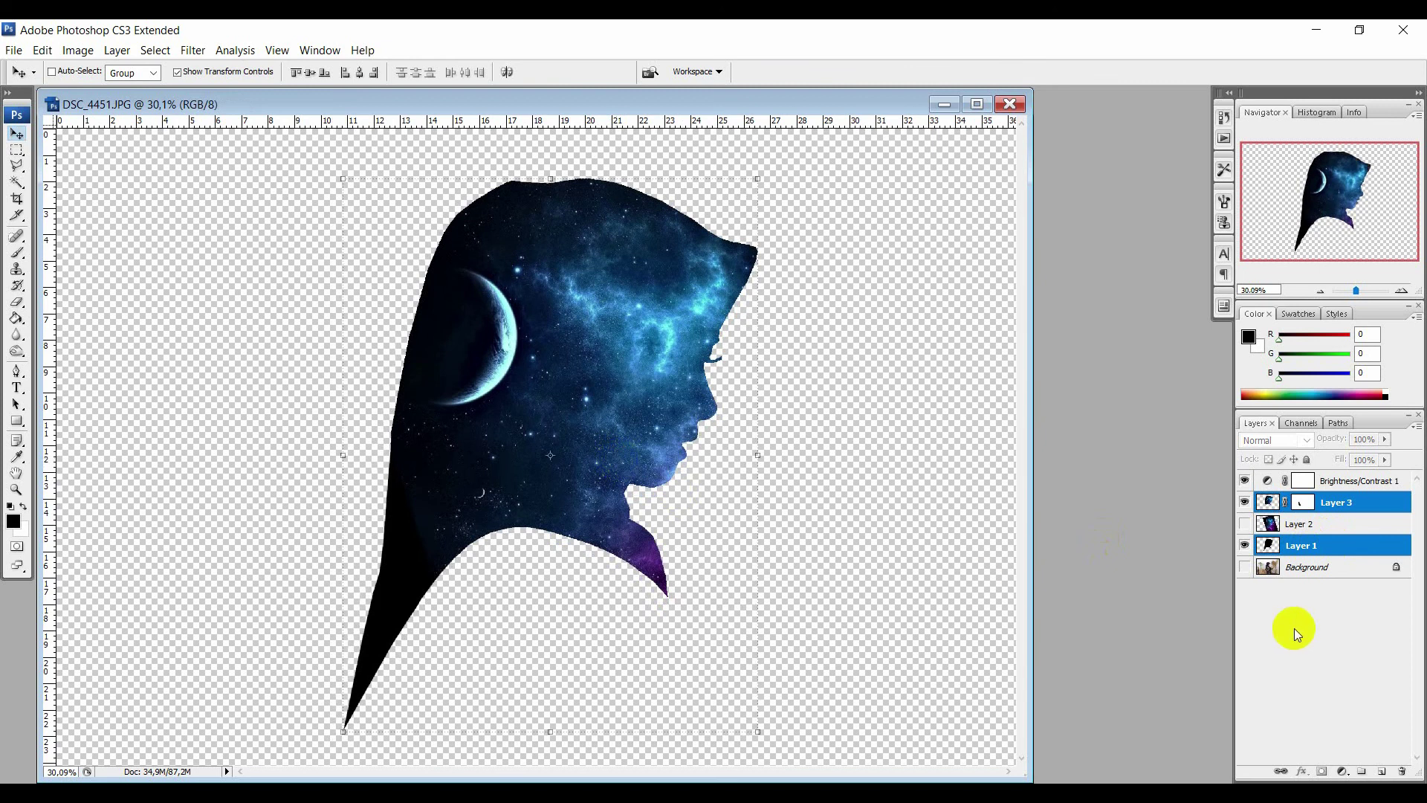
Create a new layer directly beneath Layer 1 and fill it with white as the backdrop.
click(1385, 774)
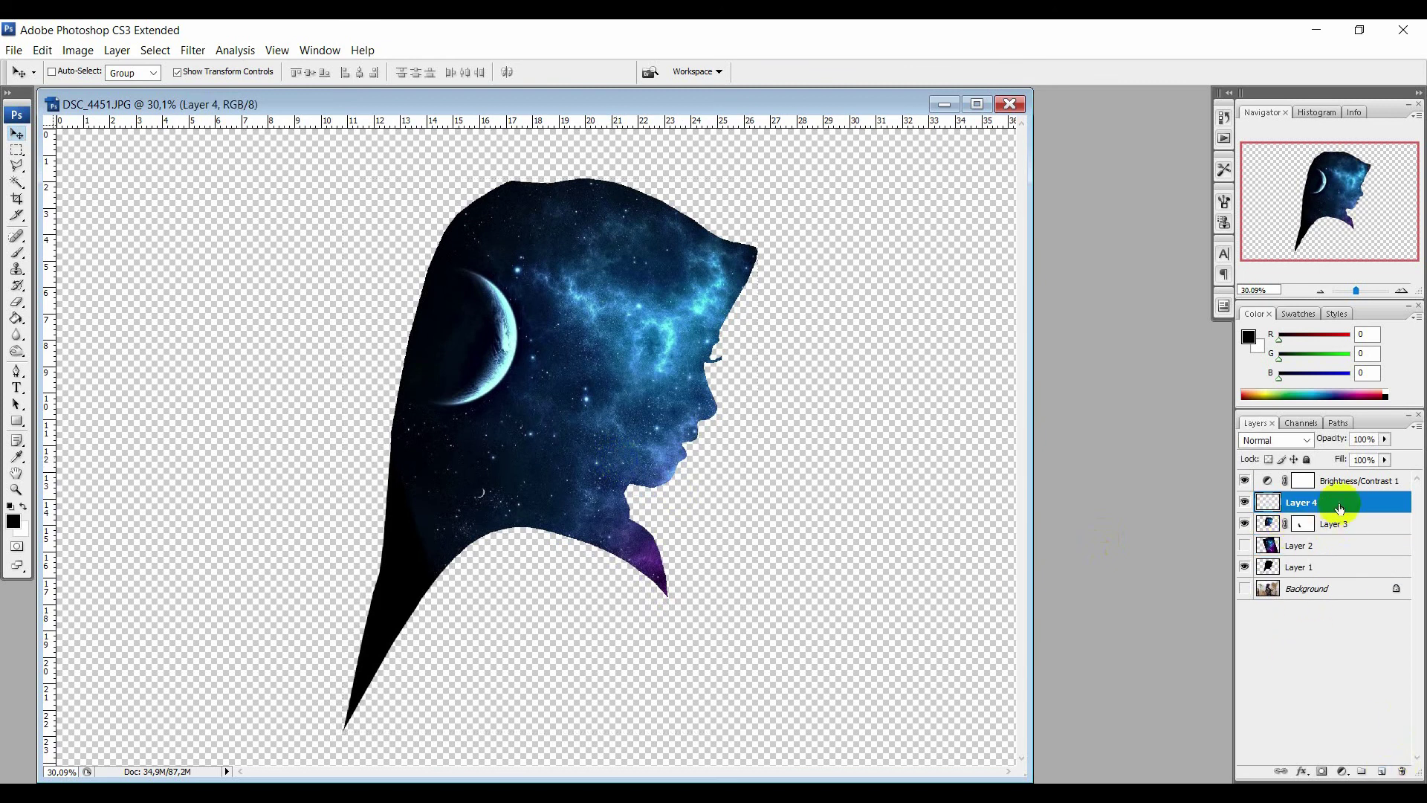
drag(1331, 503, 1325, 570)
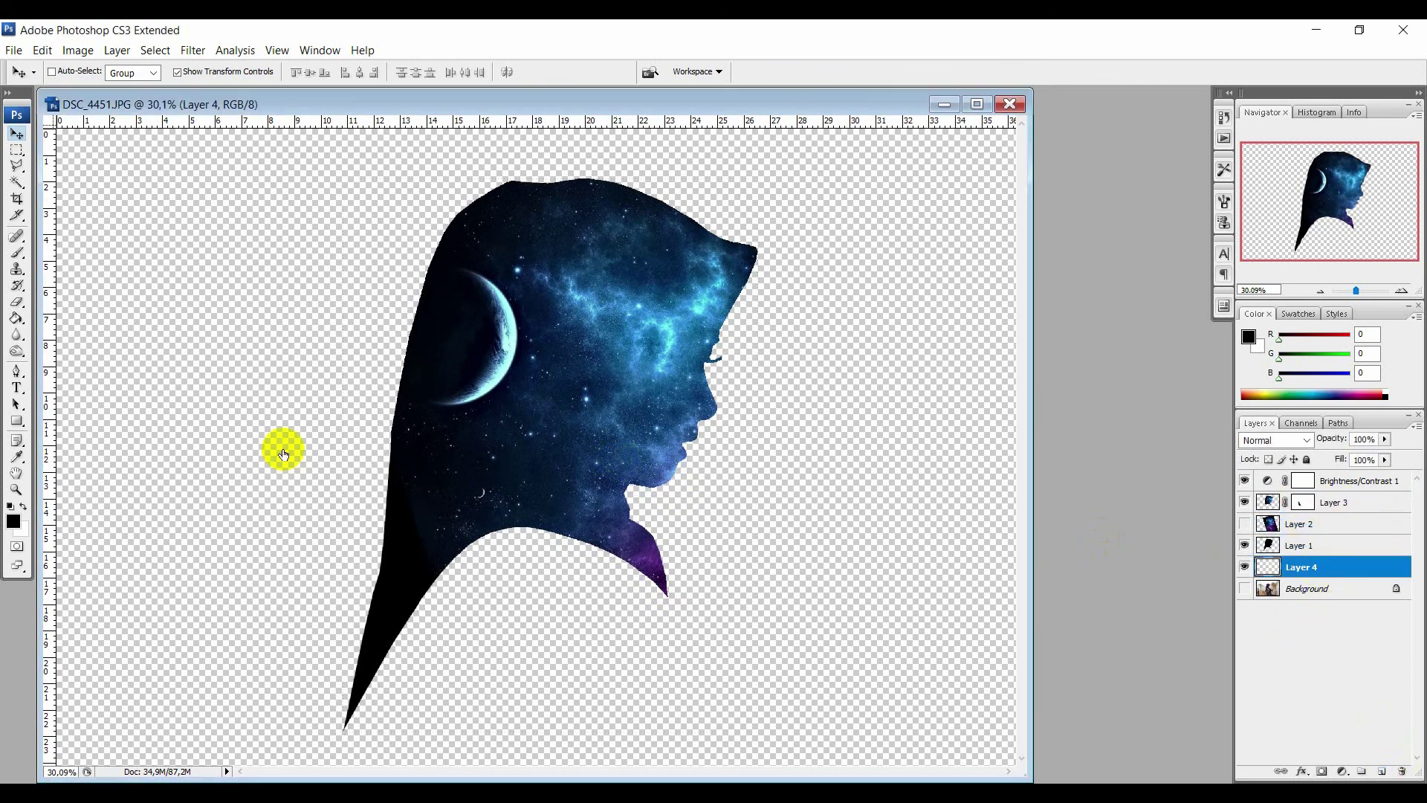
click(18, 319)
click(23, 506)
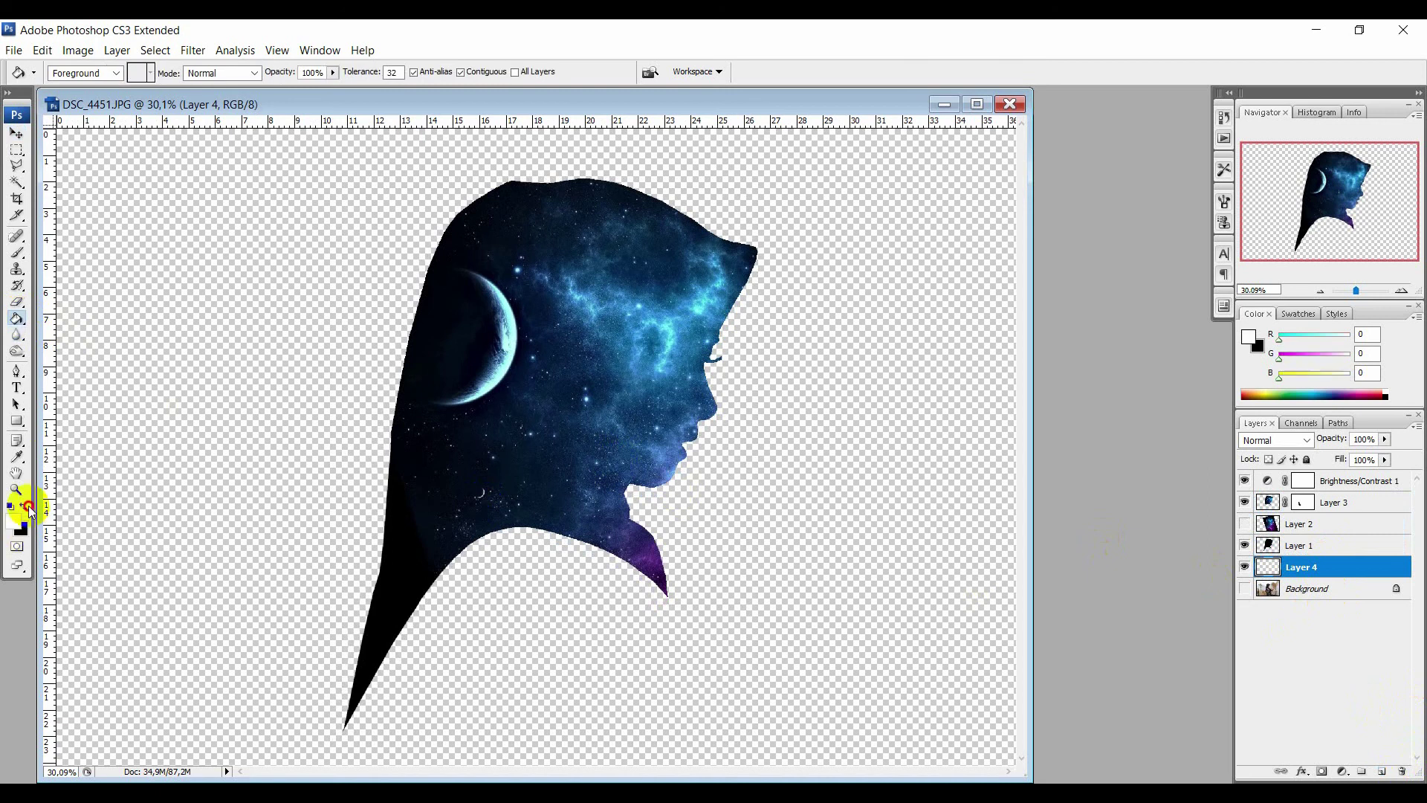
click(331, 553)
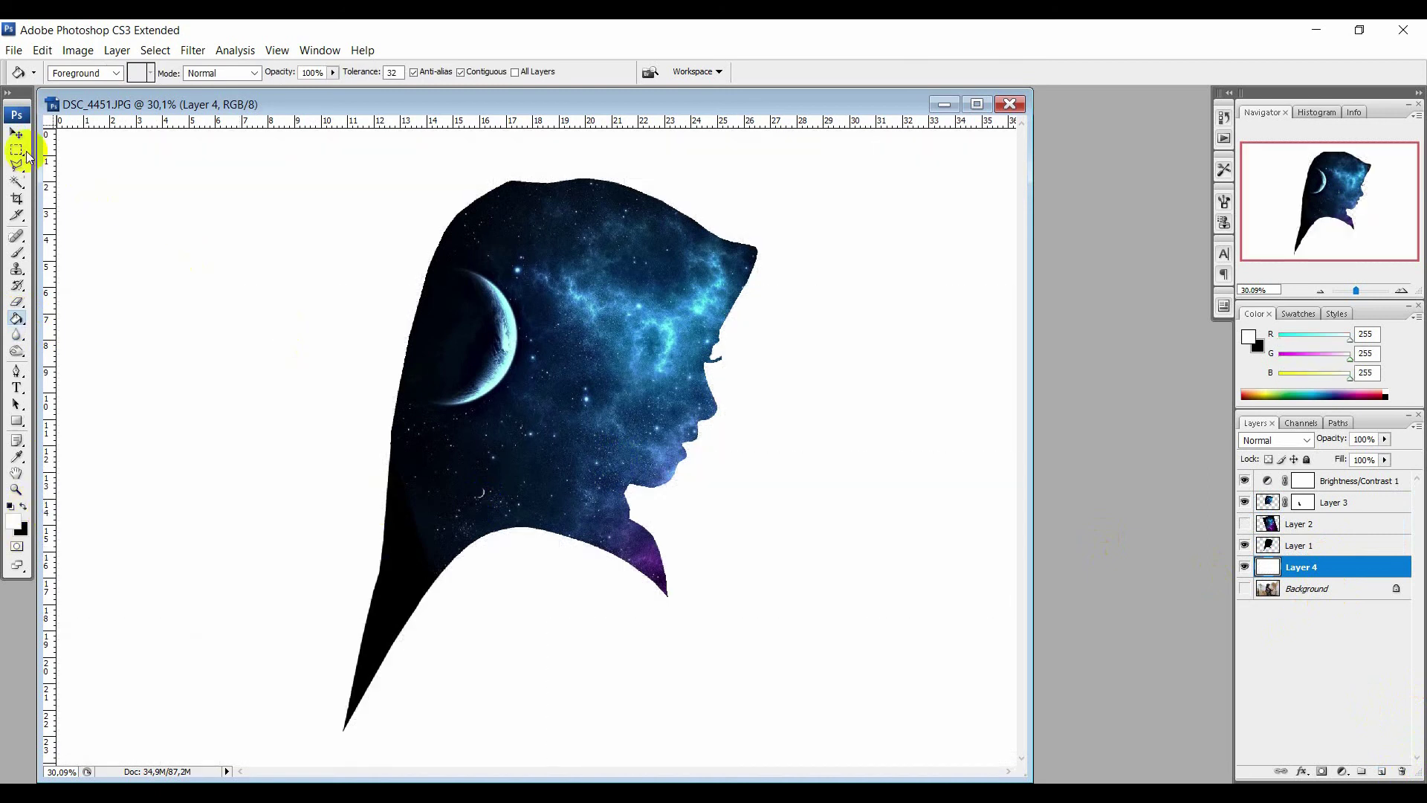
Nudge Layer 1 and Layer 3 together slightly to the left and turn off the transform controls display.
click(16, 134)
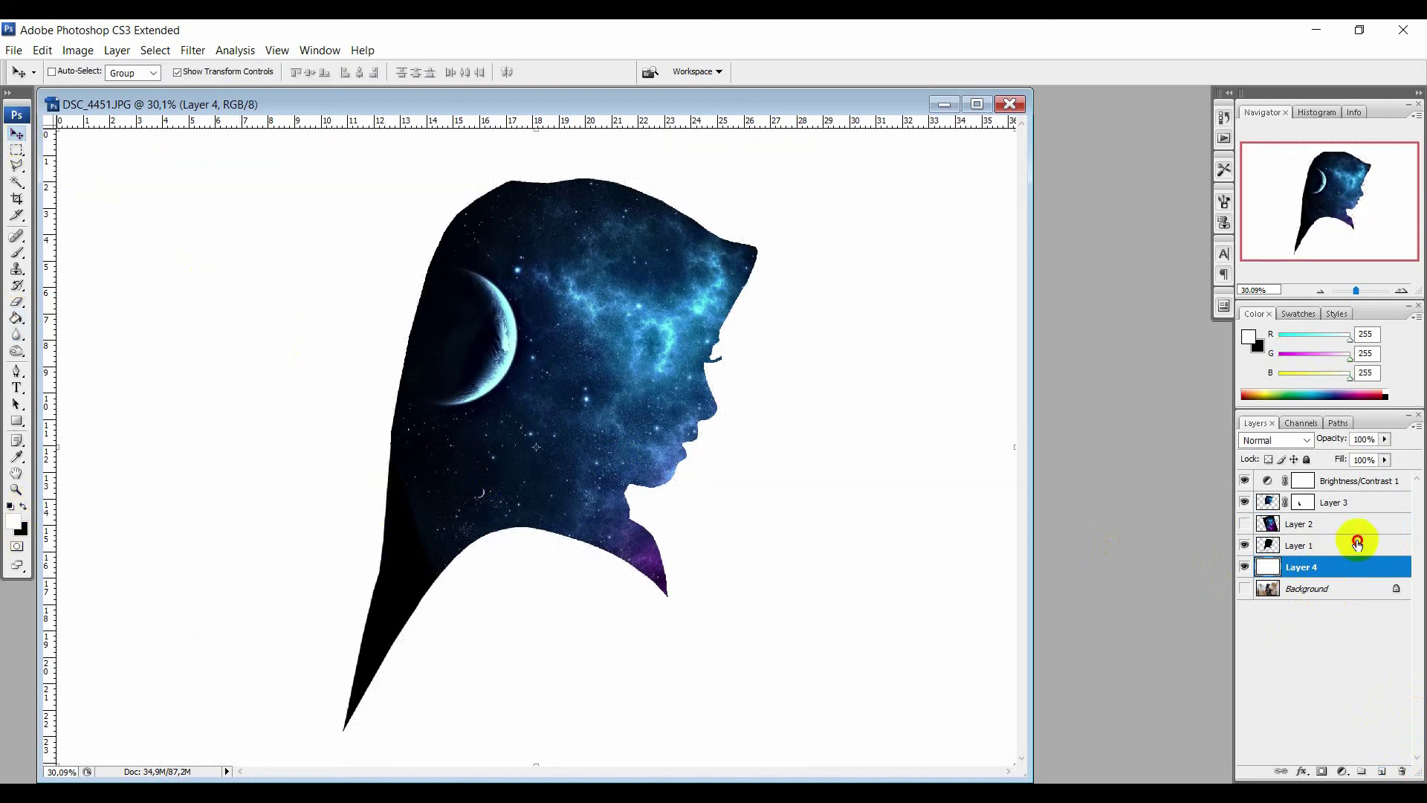
click(1357, 543)
ctrl+click(1339, 505)
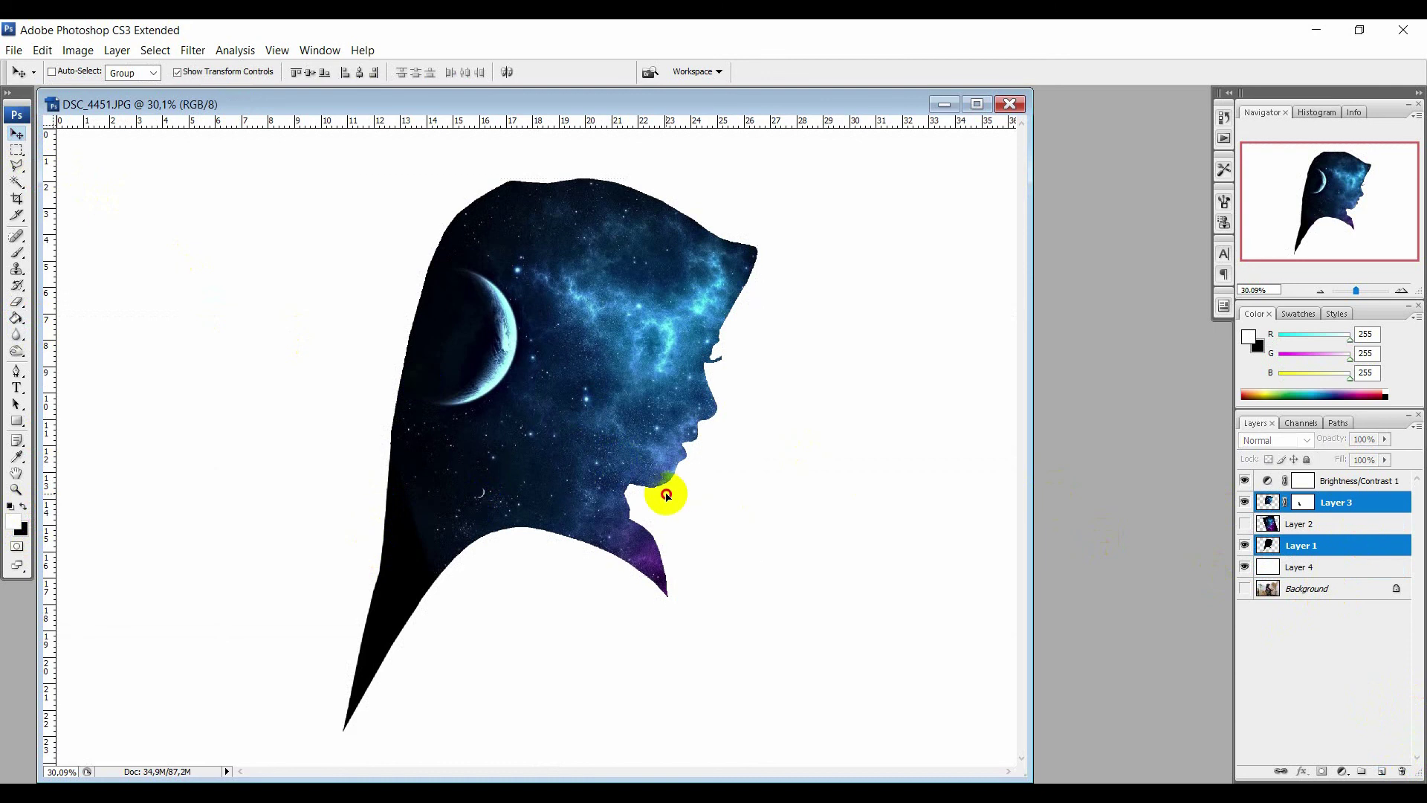
drag(666, 494, 656, 493)
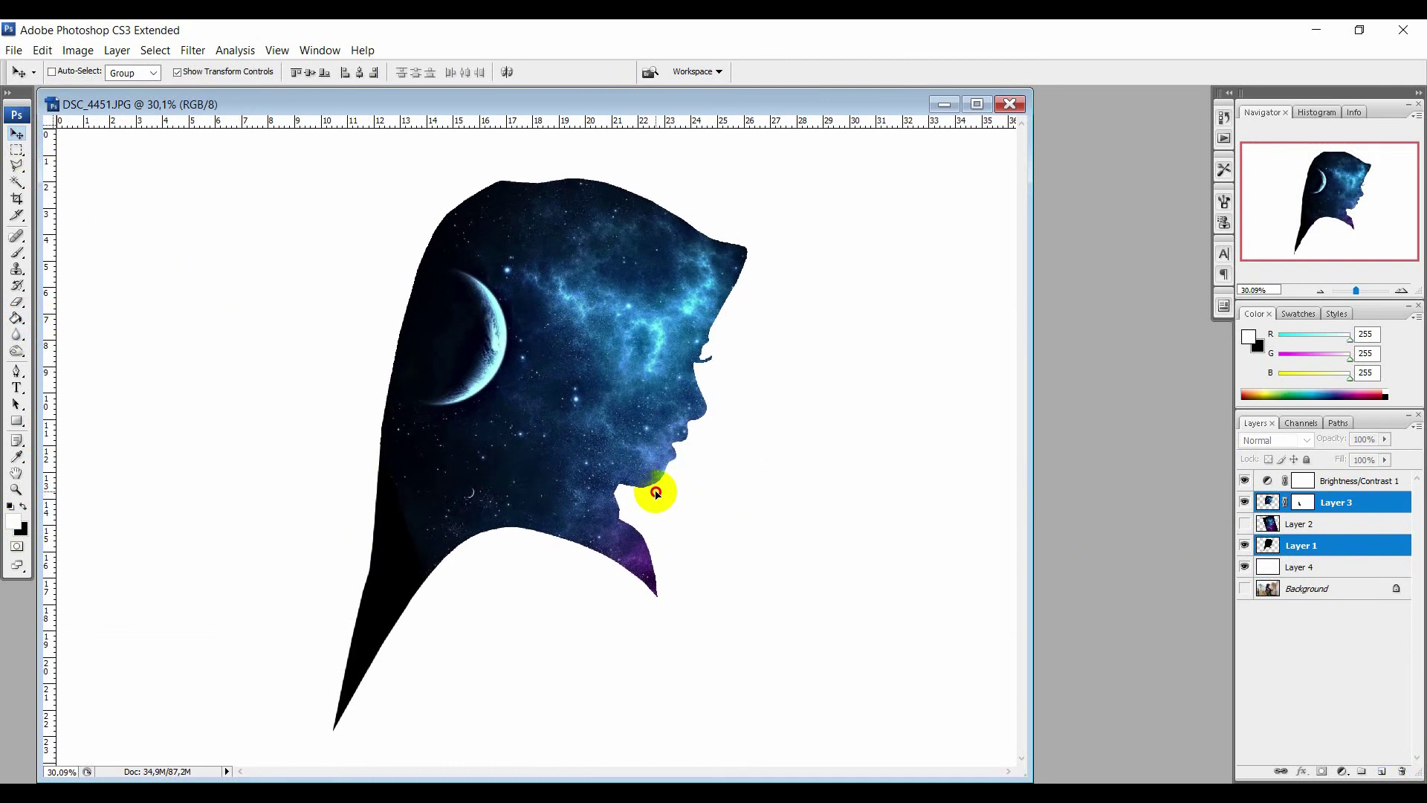
click(181, 72)
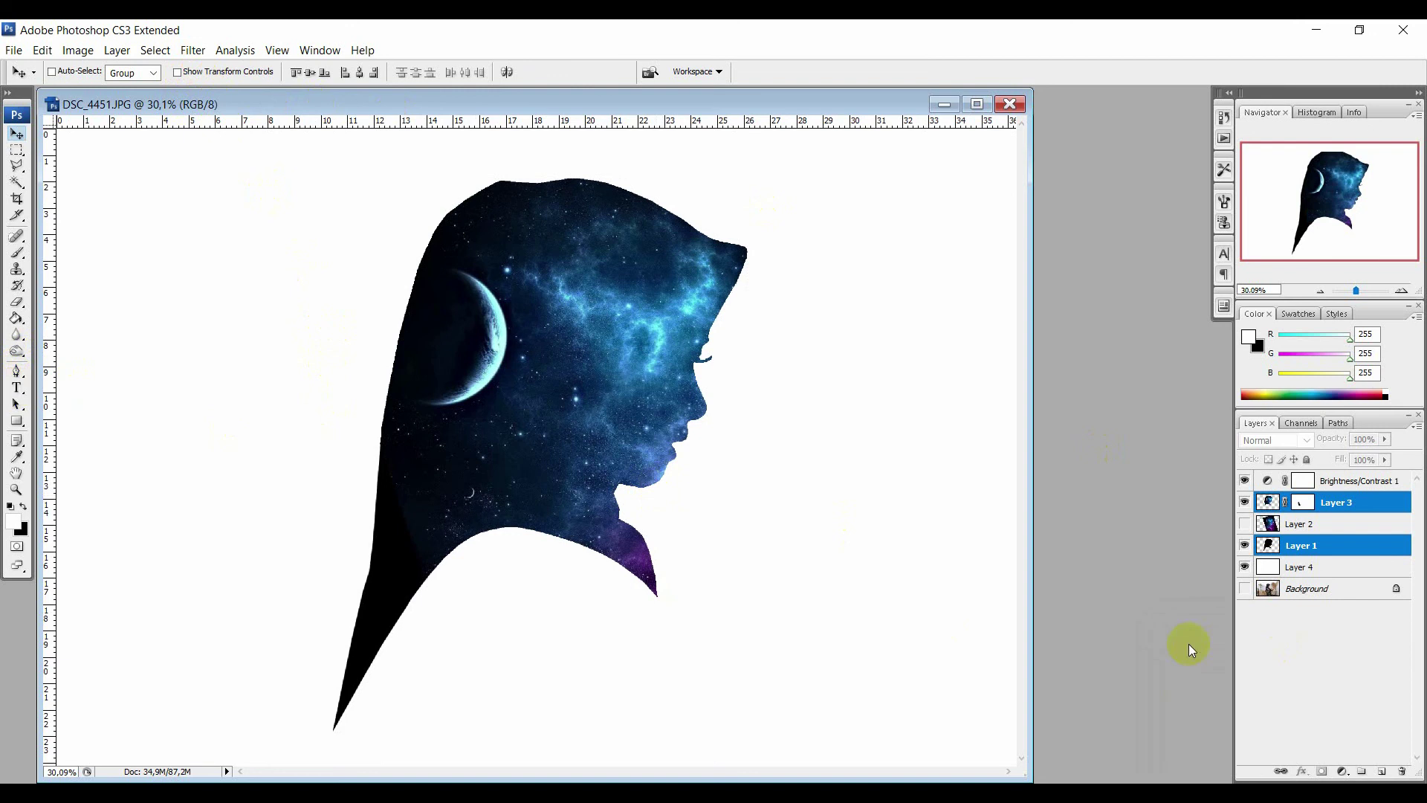
Add a text layer with the woman's first name beside the silhouette, in the Nazeefa font at 36 pt.
click(17, 387)
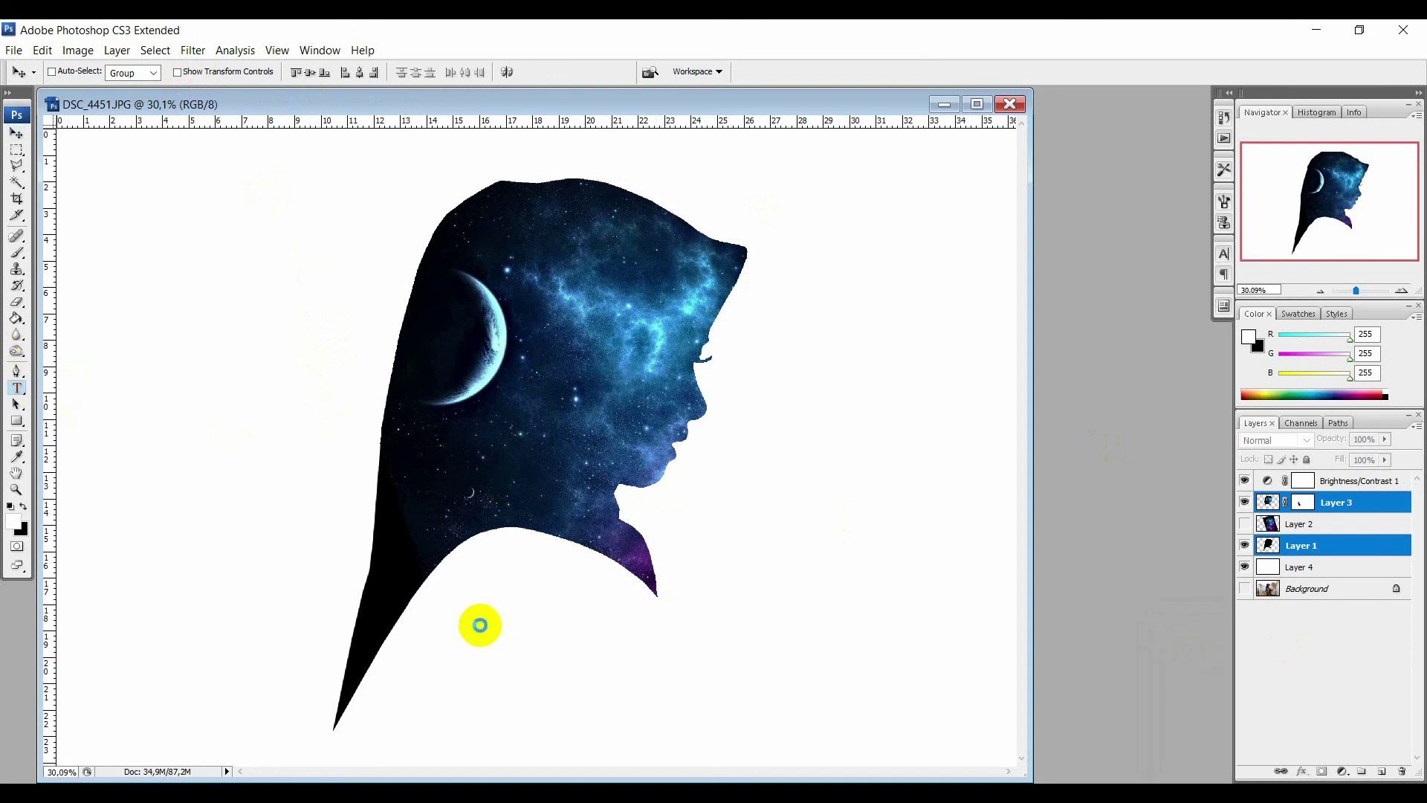
click(242, 557)
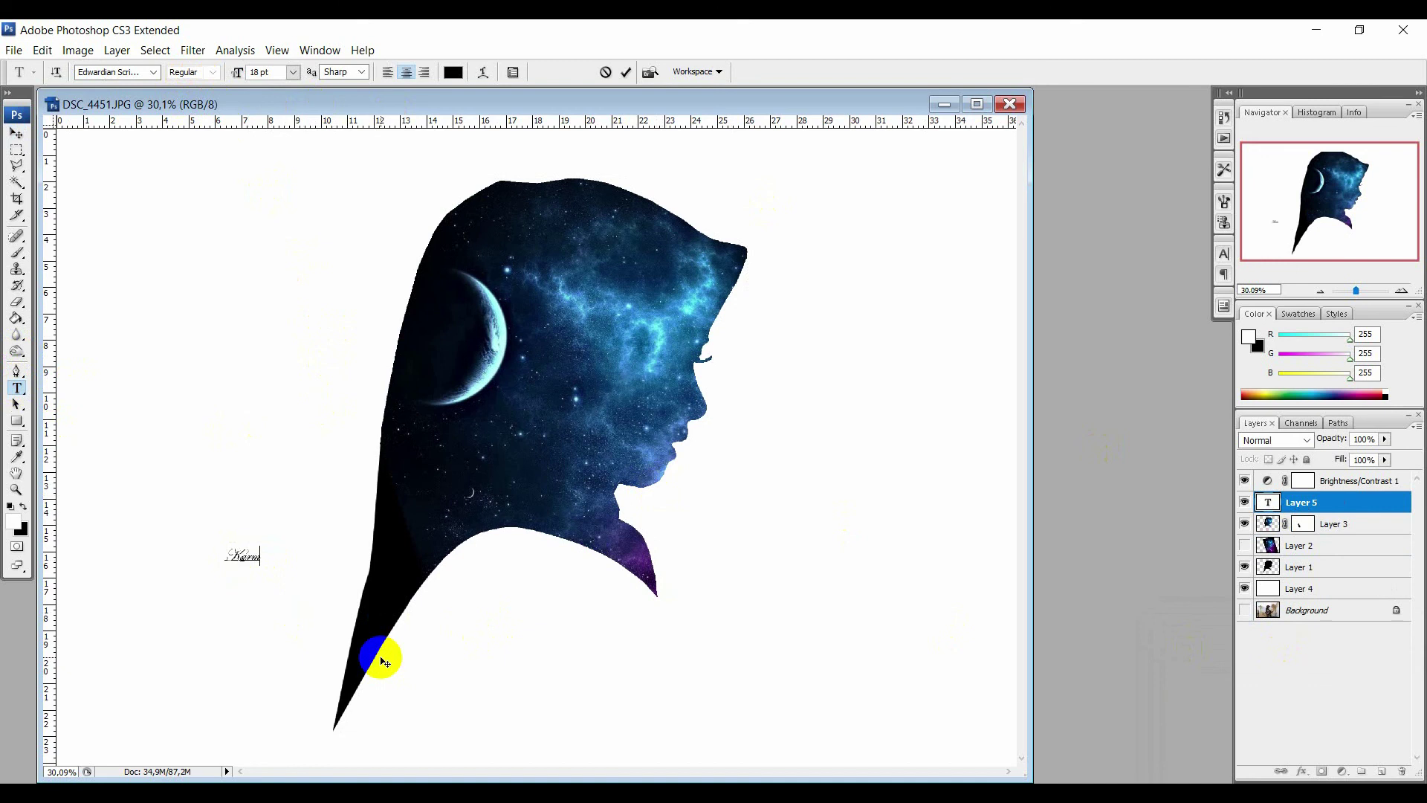
key(ctrl+a)
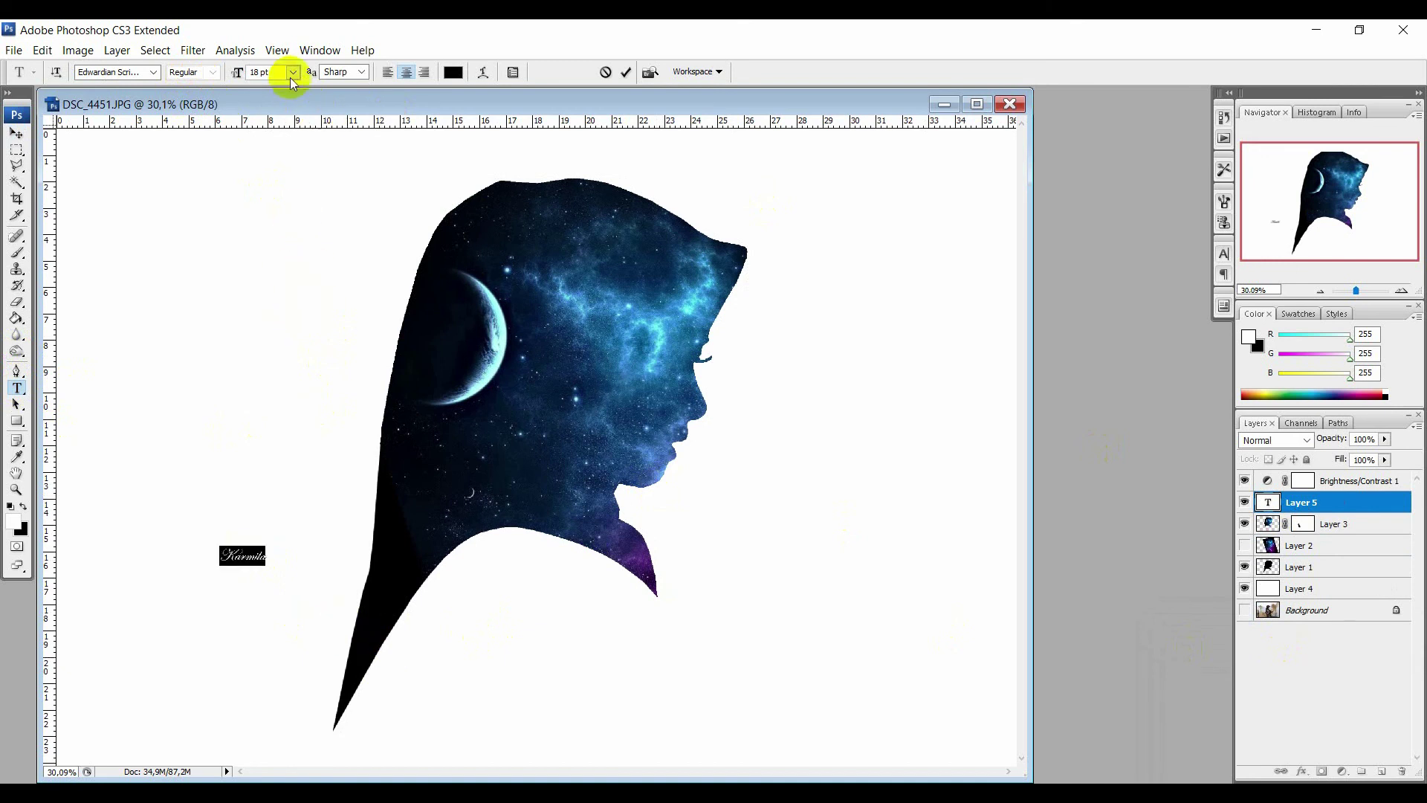
click(294, 72)
click(288, 294)
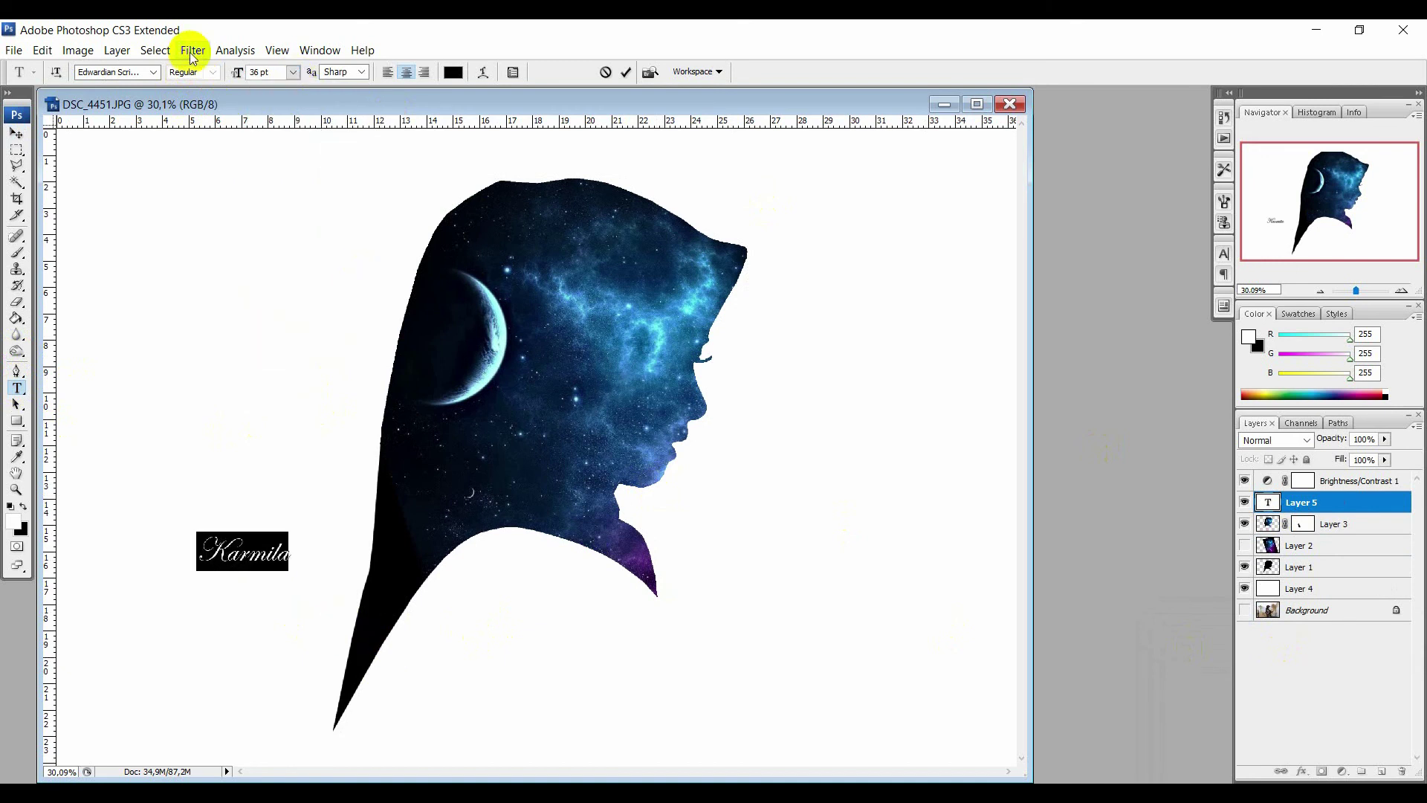
click(155, 71)
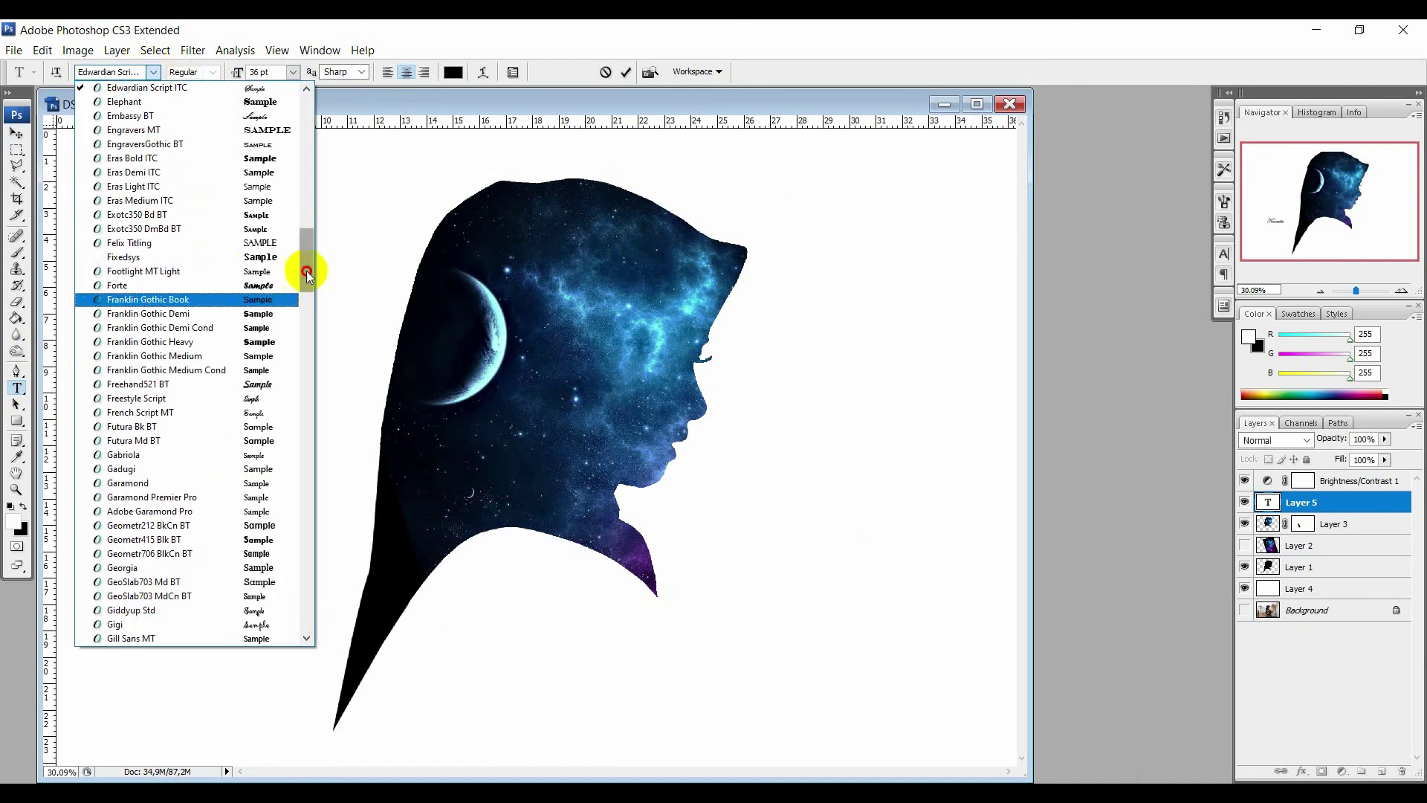
drag(306, 272, 327, 444)
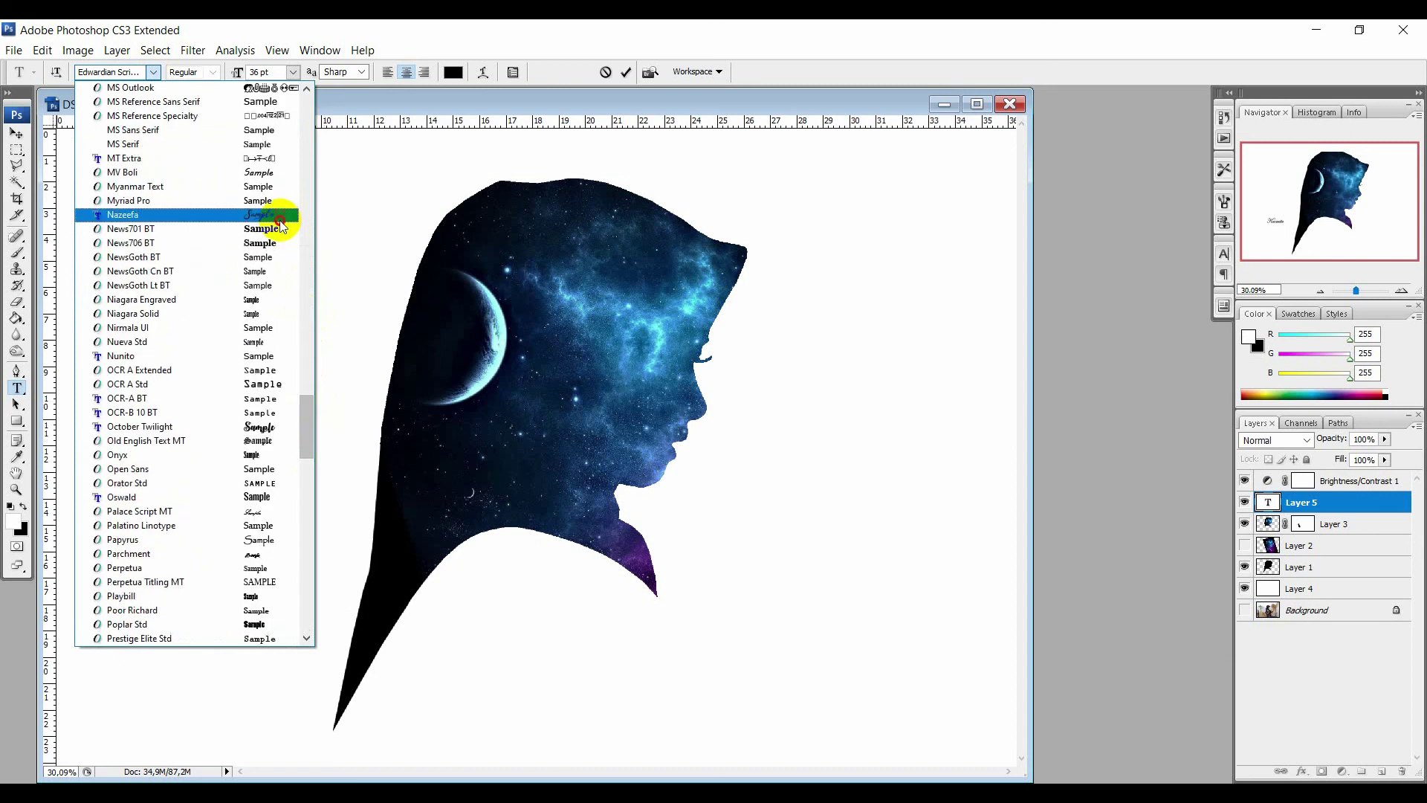
click(280, 216)
Scale the name text to 134.6% and place it below the curved lower edge of the headscarf.
click(16, 134)
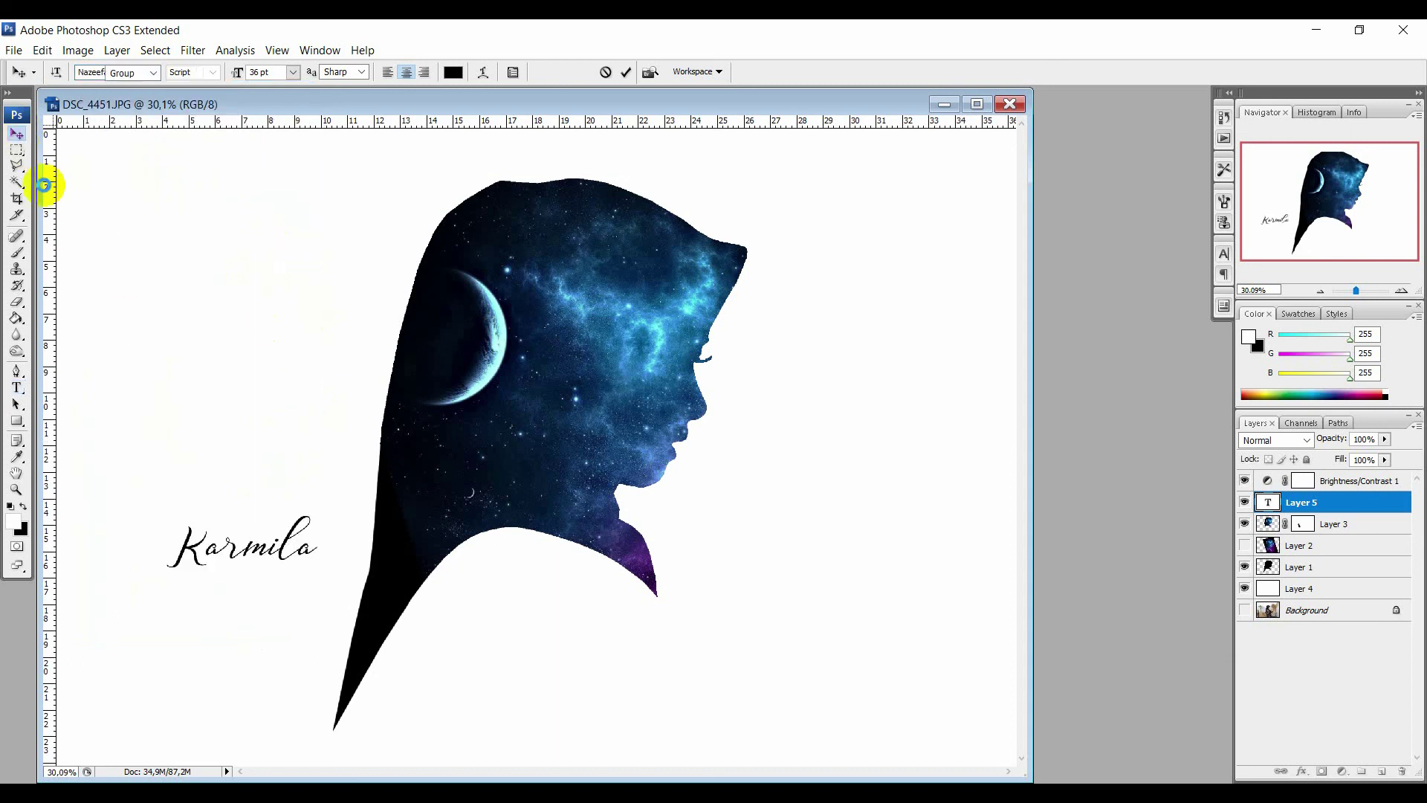
drag(309, 573, 609, 575)
click(207, 71)
click(562, 582)
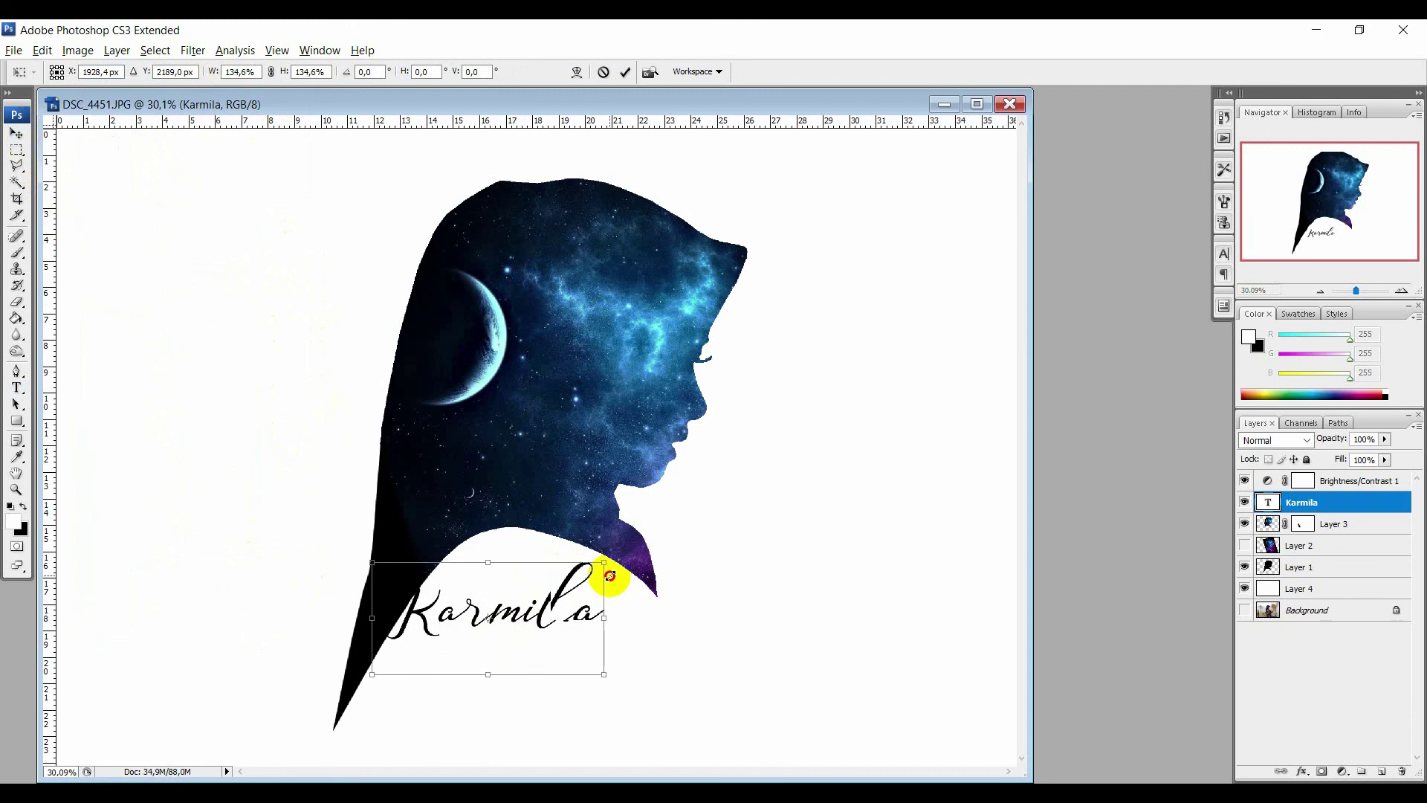
key(Return)
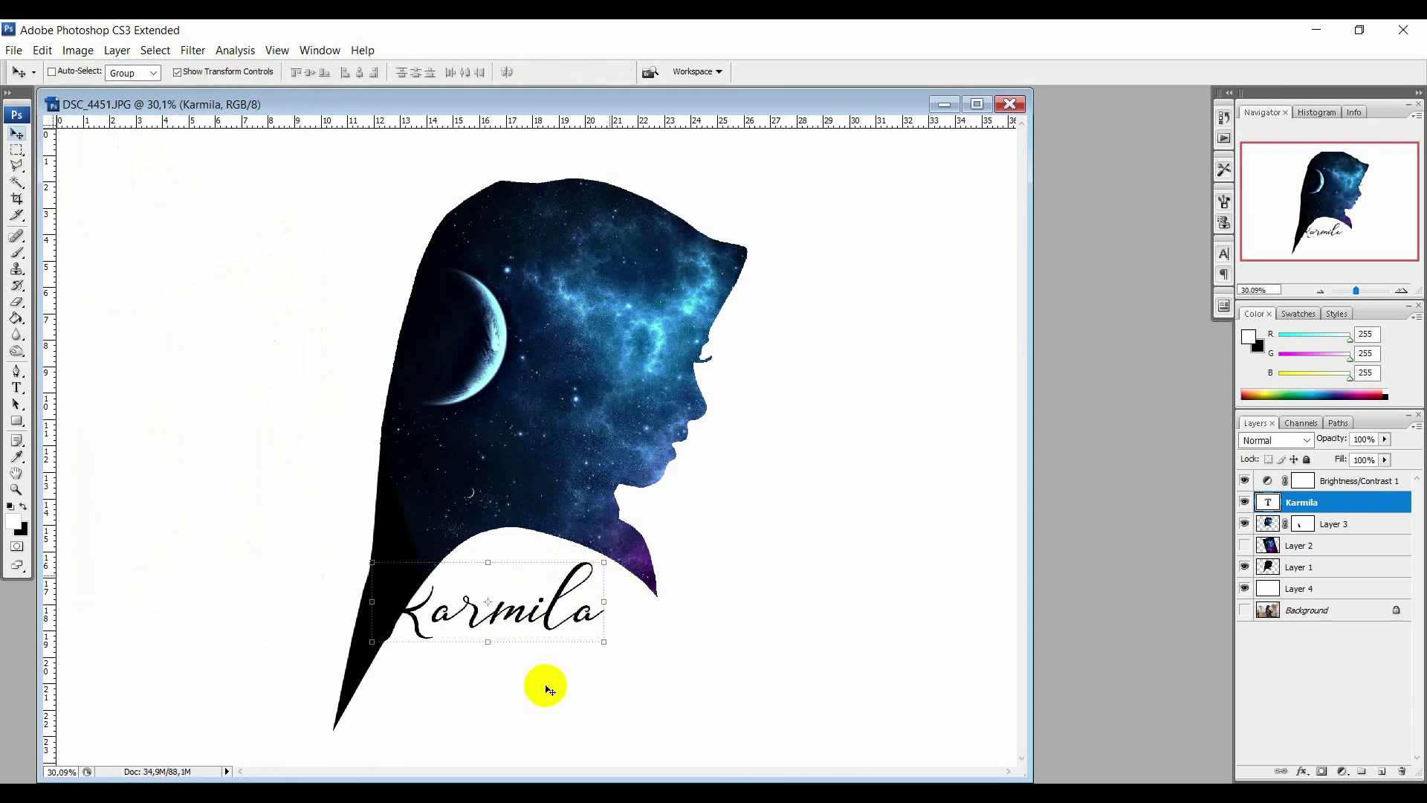
drag(559, 630, 561, 631)
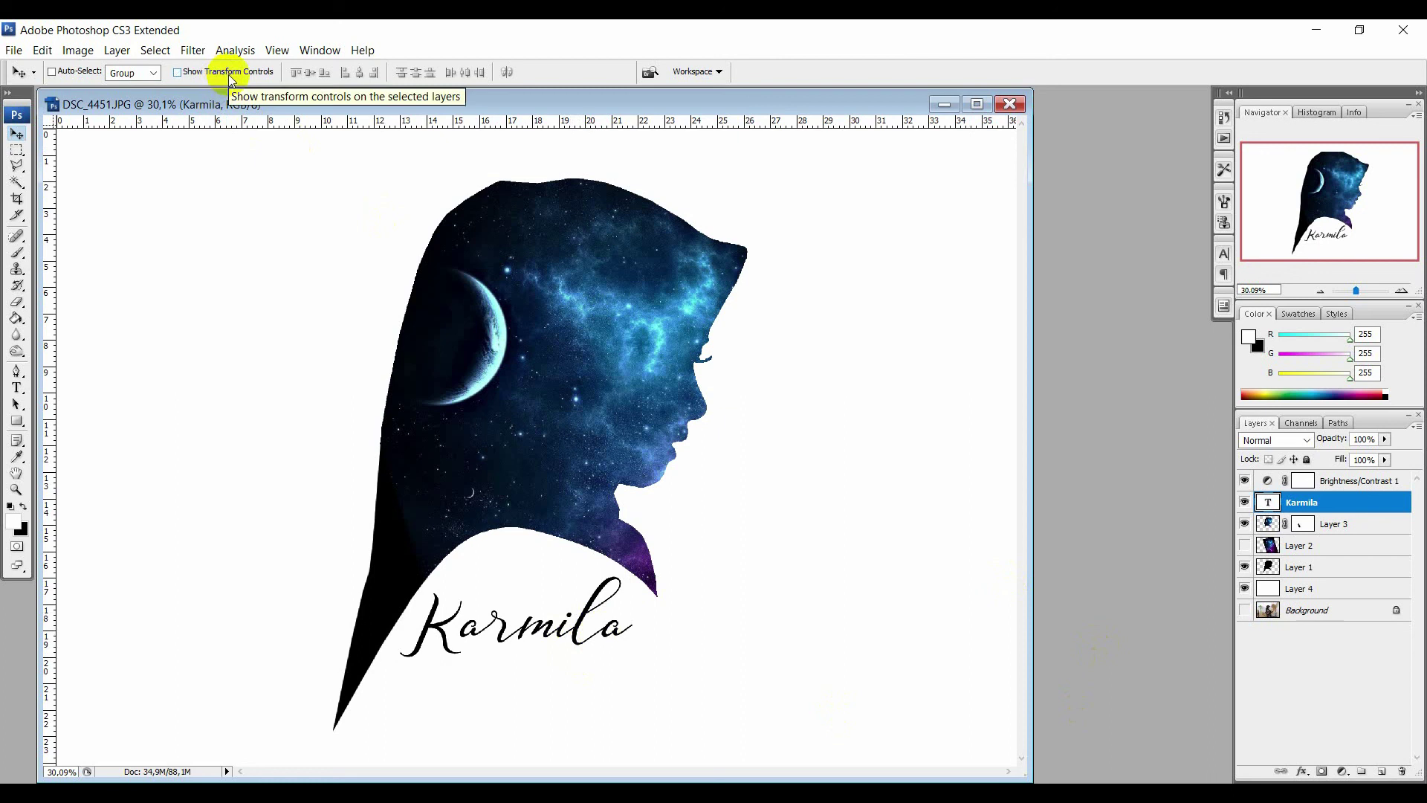
Save a JPEG copy named "Foto Siluet" in the SILUET folder with quality 12 (Maximum) and Baseline Optimized format.
click(13, 50)
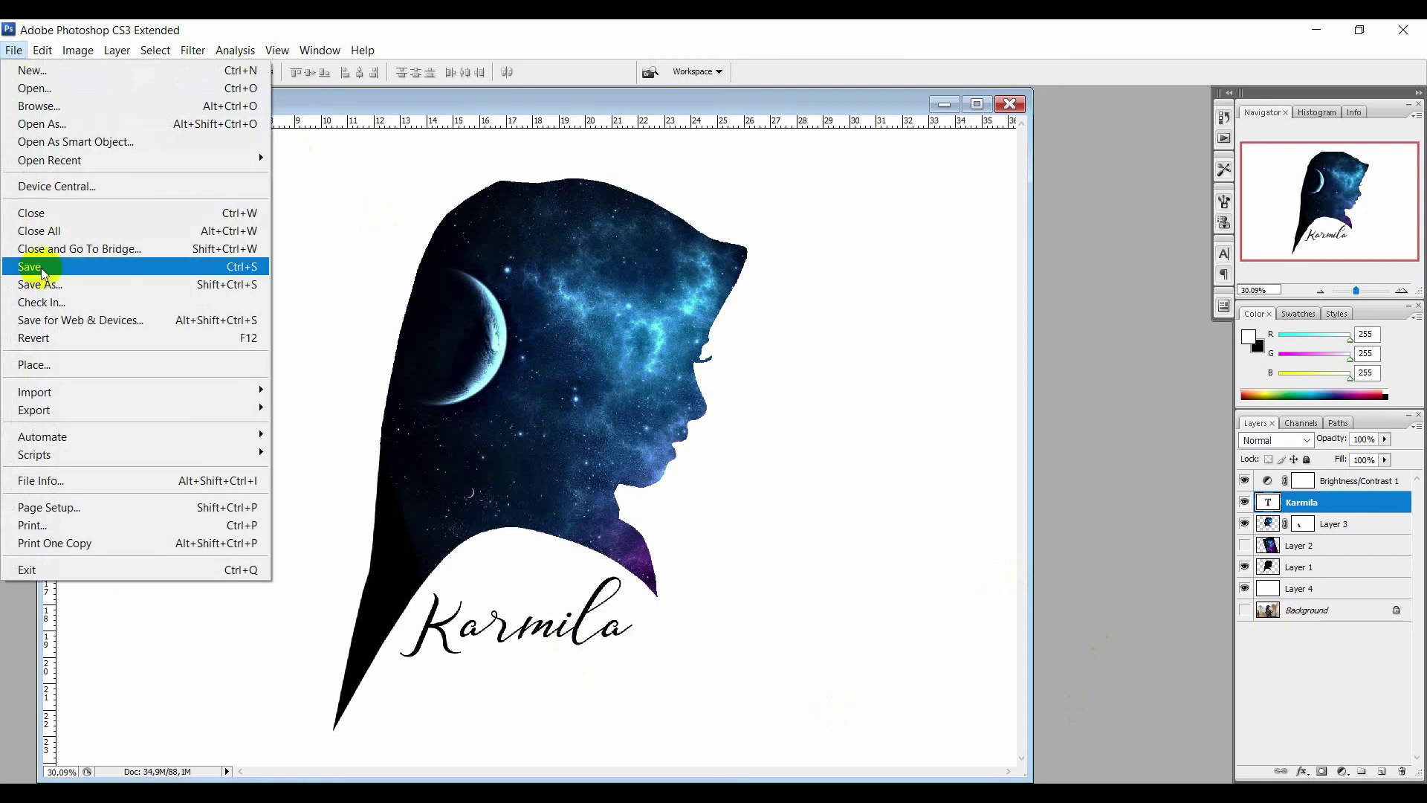
click(46, 289)
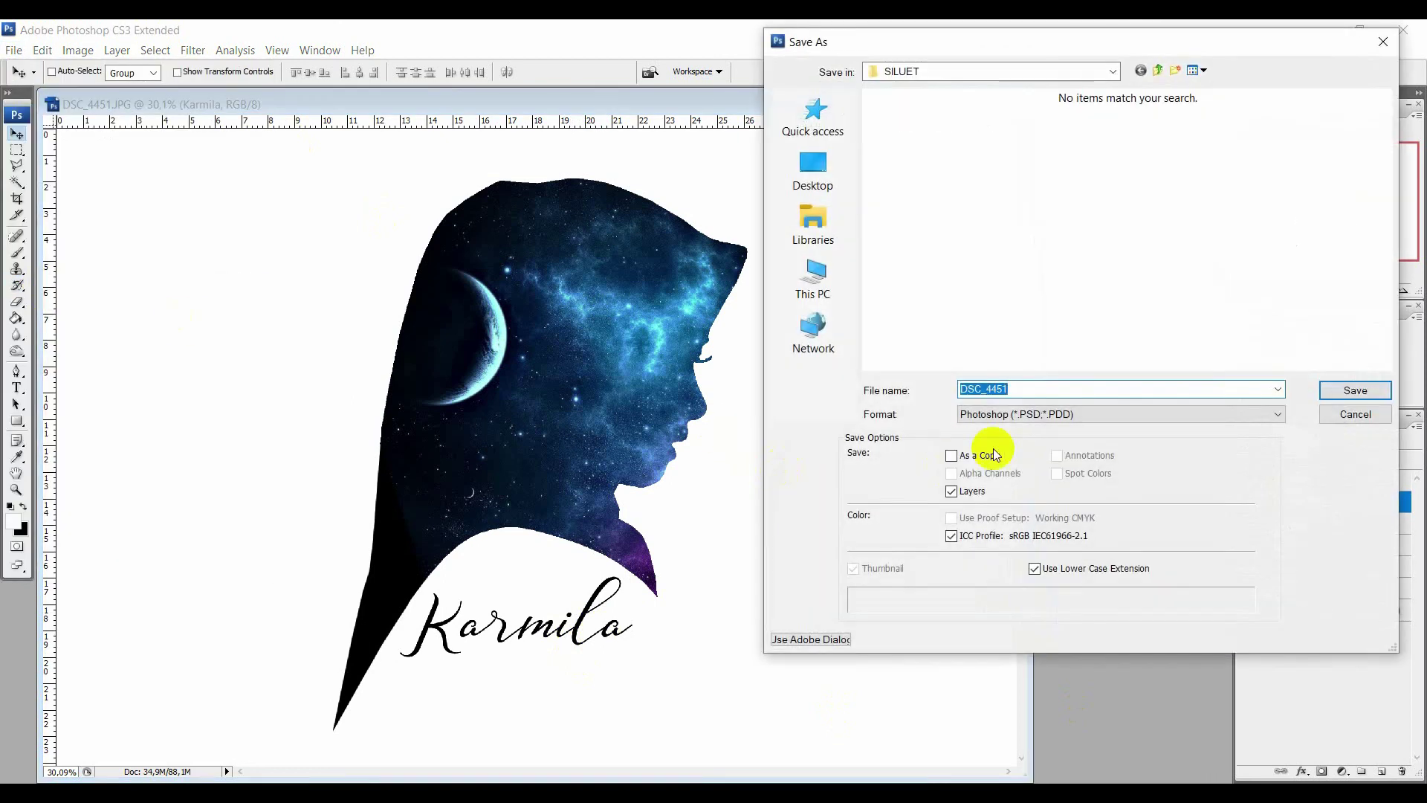
click(1004, 421)
click(1000, 503)
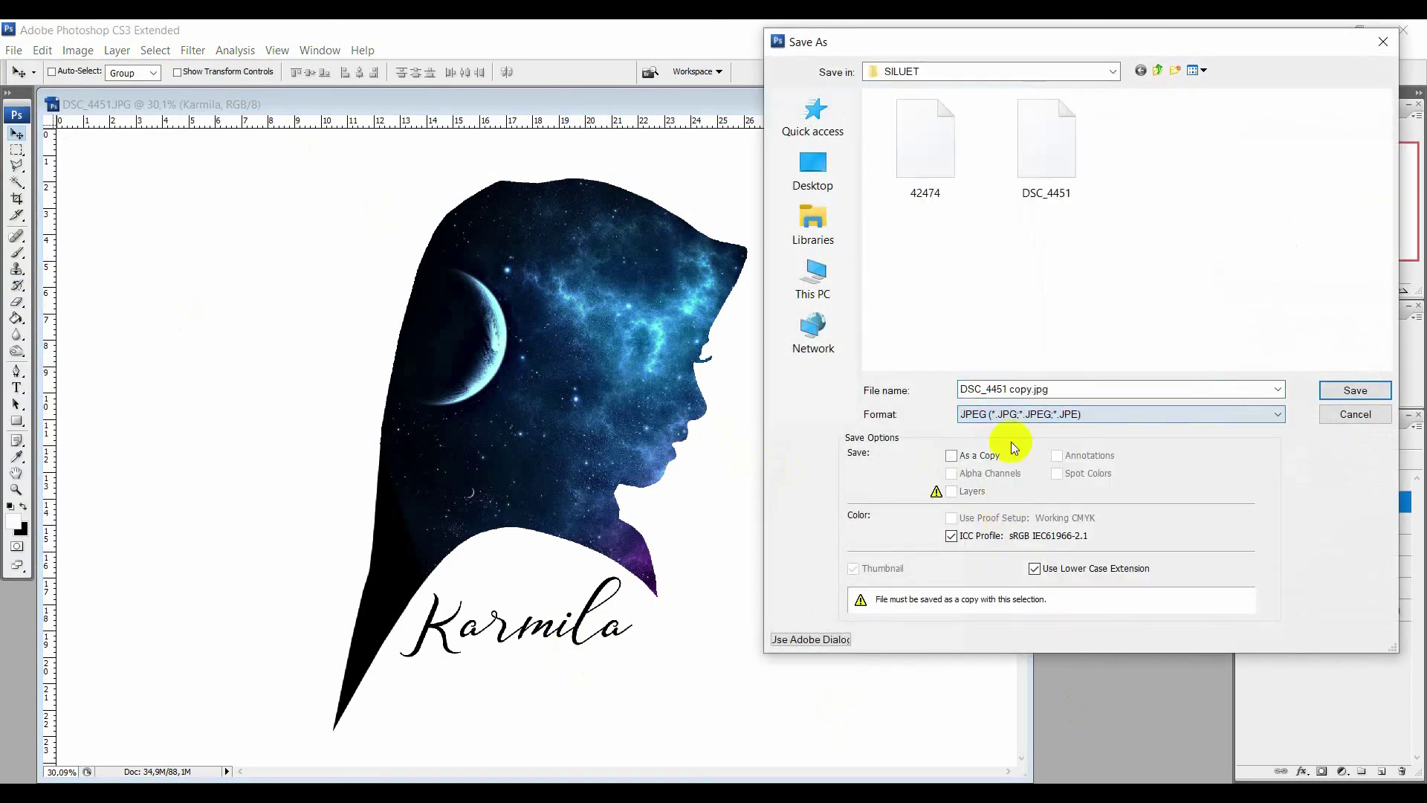
click(1028, 389)
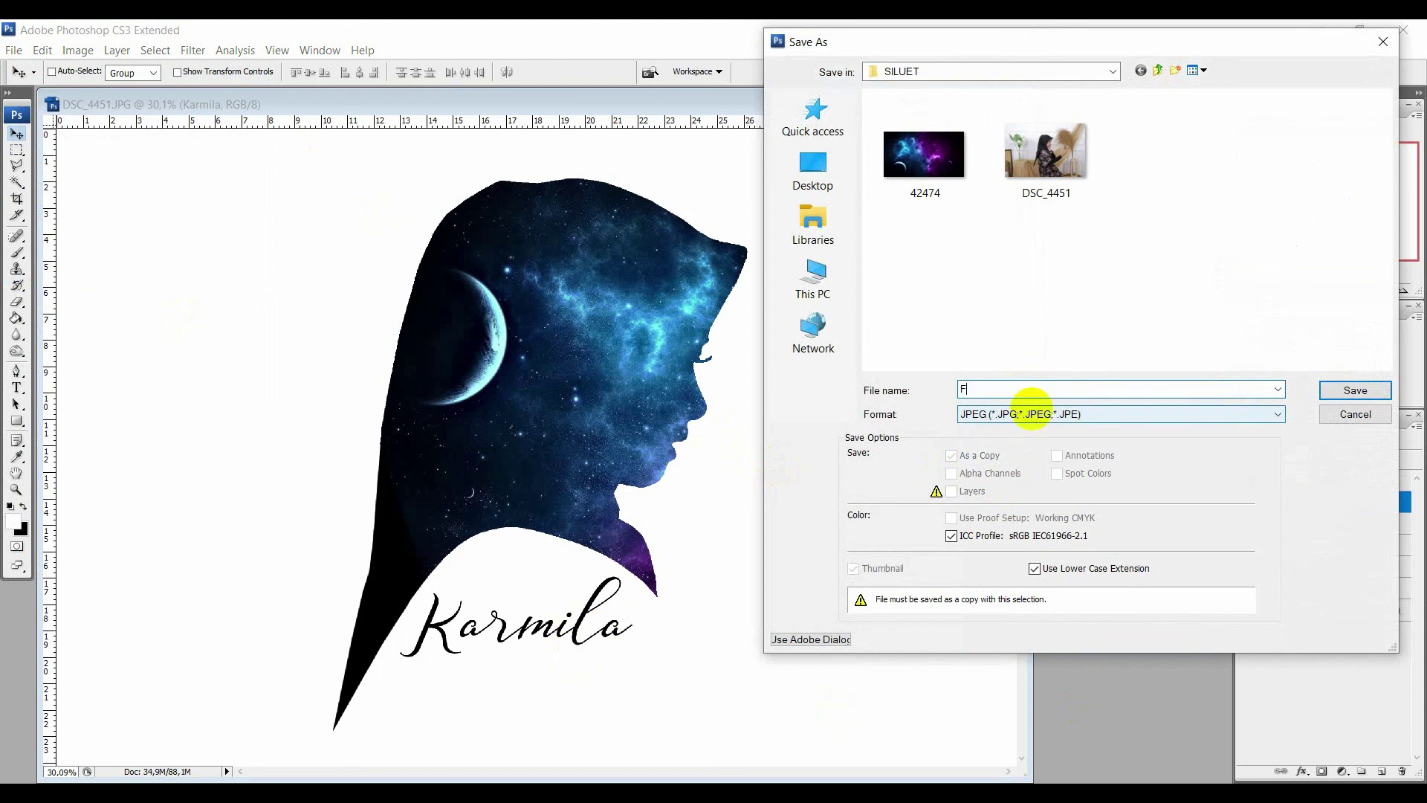
text(Foto Siluet)
click(1354, 391)
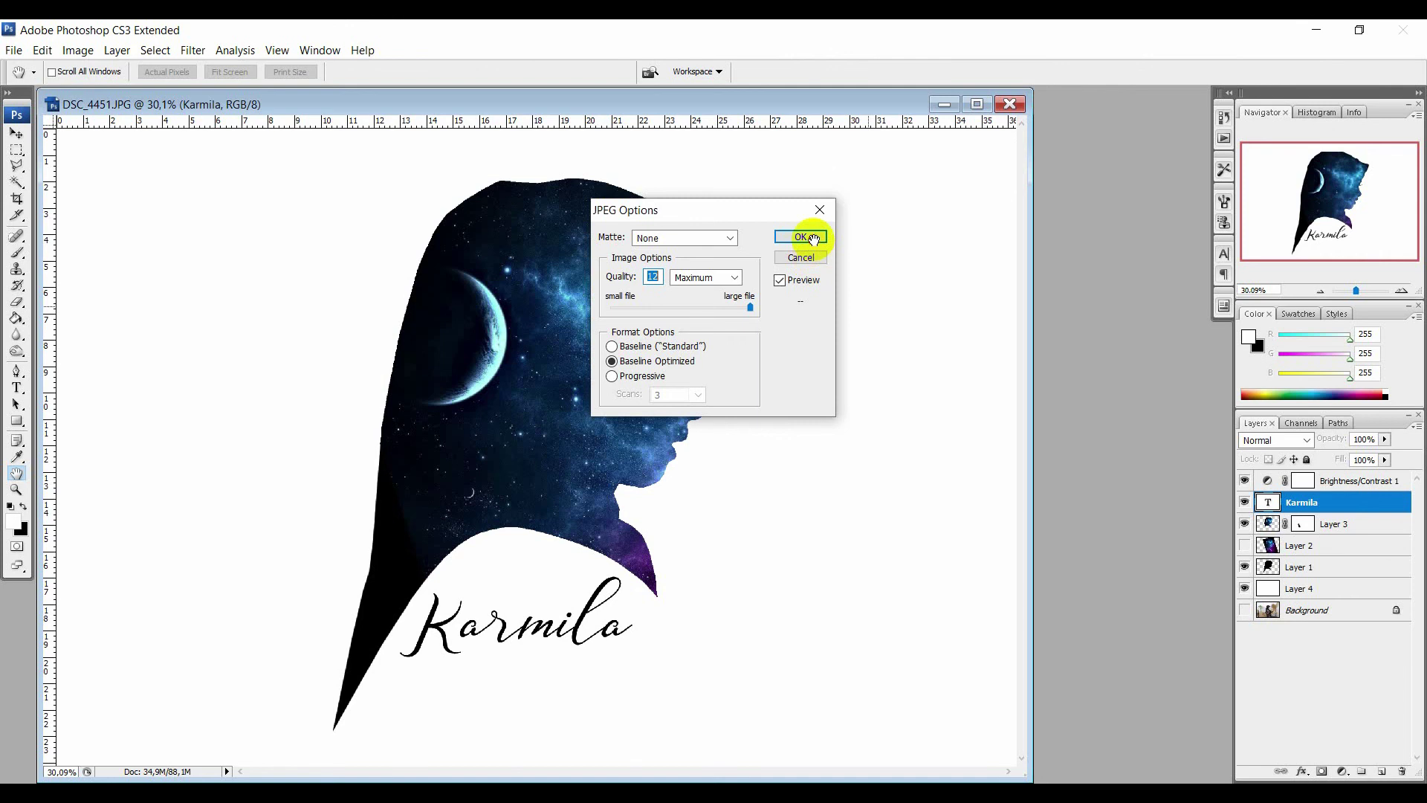
click(799, 236)
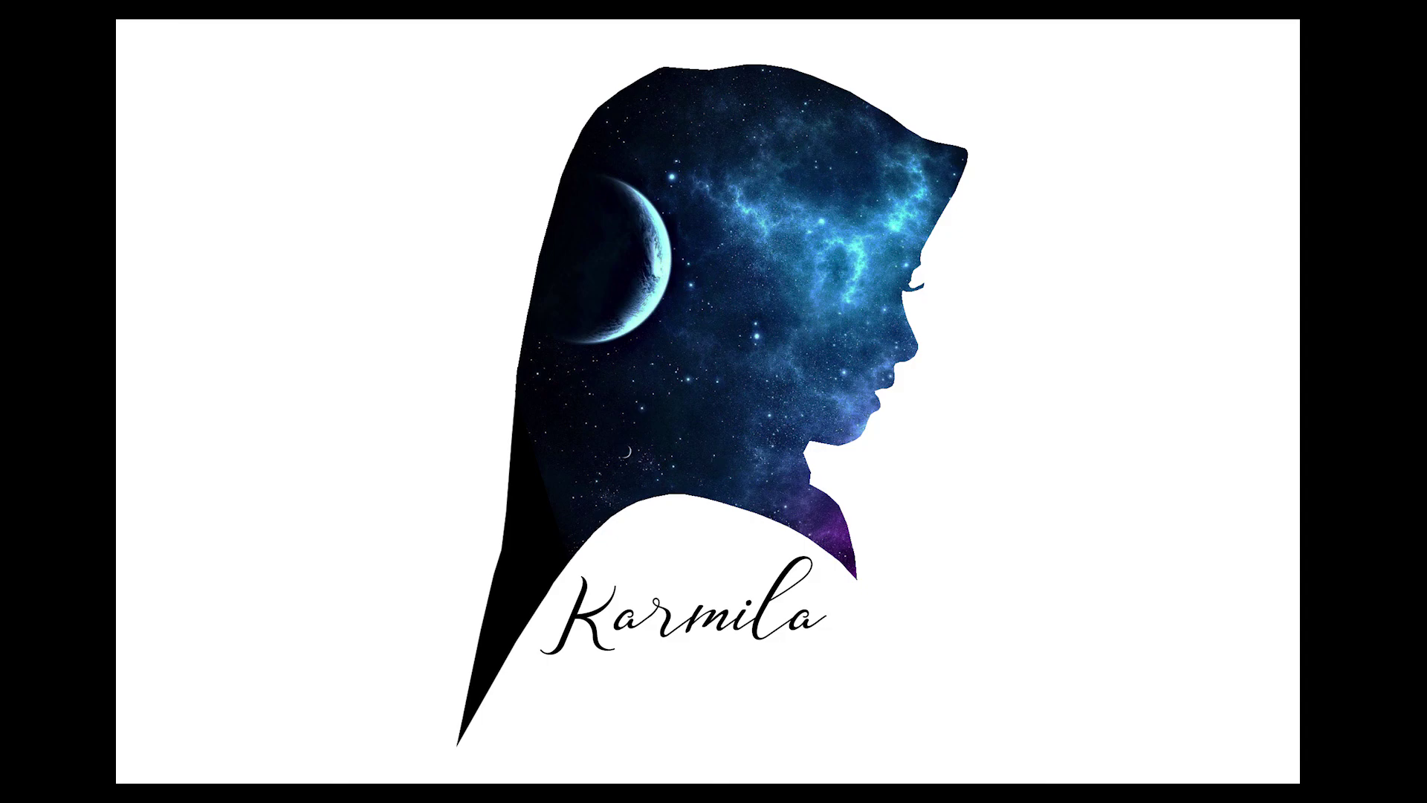